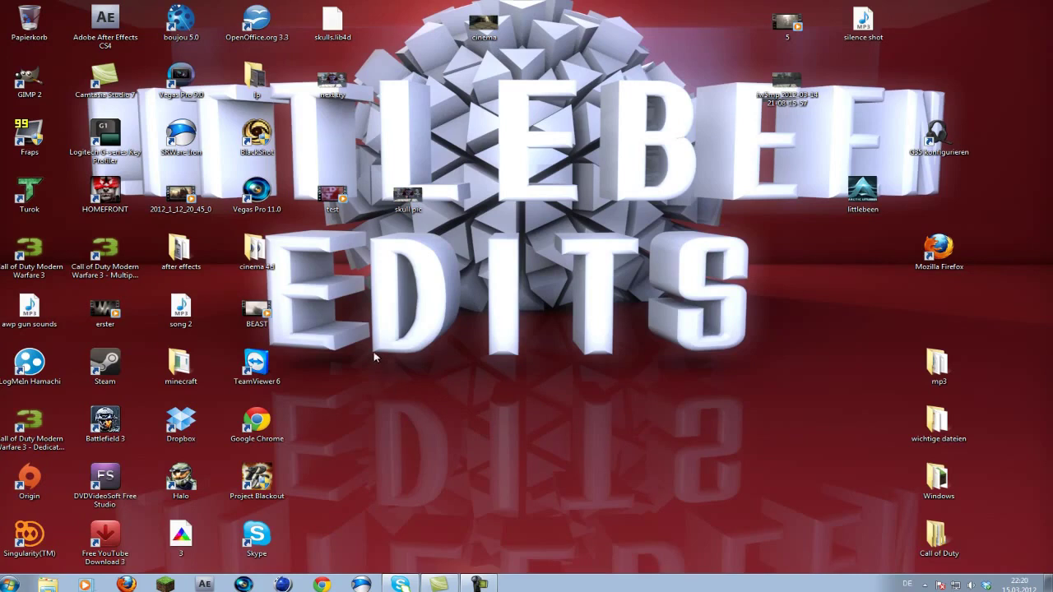
Start Cinema 4D from its taskbar icon.
{"action": "left_click_drag", "start_coordinate": [612, 374], "coordinate": [756, 236]}
{"action": "left_click_drag", "start_coordinate": [385, 396], "coordinate": [689, 409]}
{"action": "left_click_drag", "start_coordinate": [368, 382], "coordinate": [729, 352]}
{"action": "left_click", "coordinate": [284, 584]}
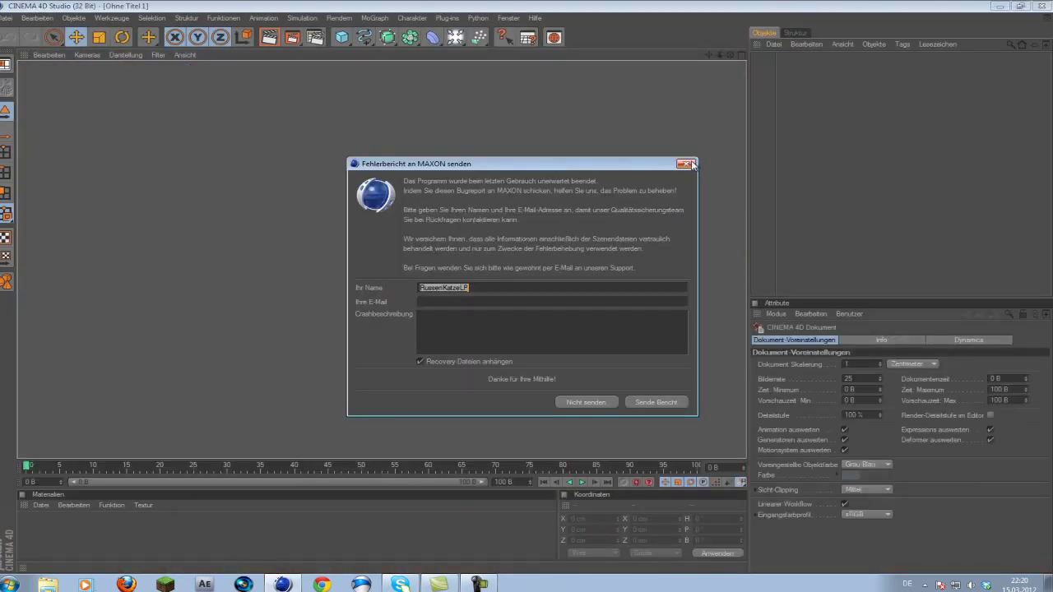
Dismiss the crash-report dialog to reach the empty 'Ohne Titel 1' scene.
{"action": "left_click", "coordinate": [685, 164]}
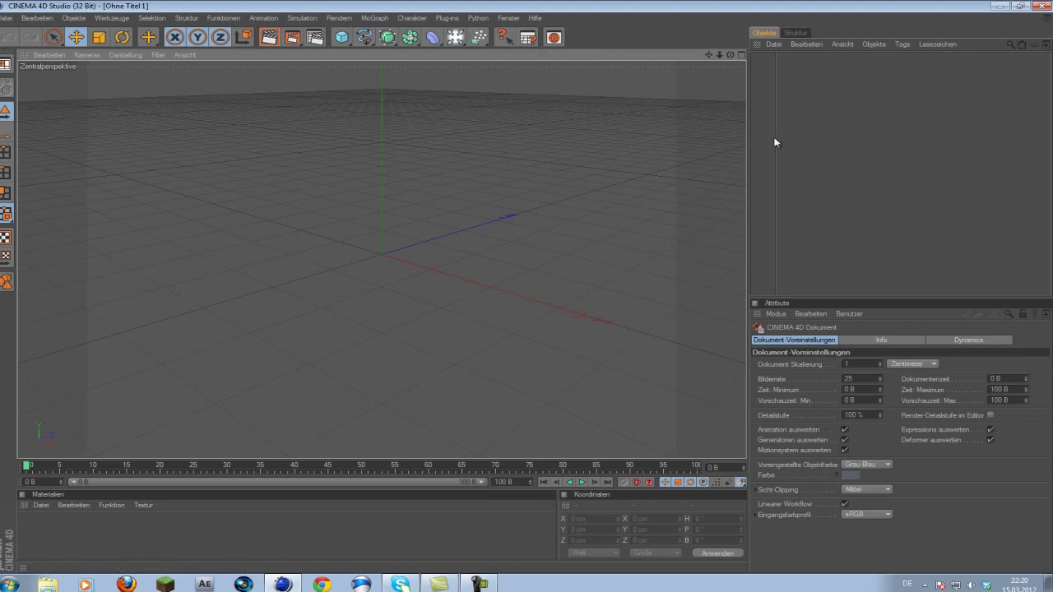
{"action": "left_click_drag", "start_coordinate": [774, 137], "coordinate": [884, 129]}
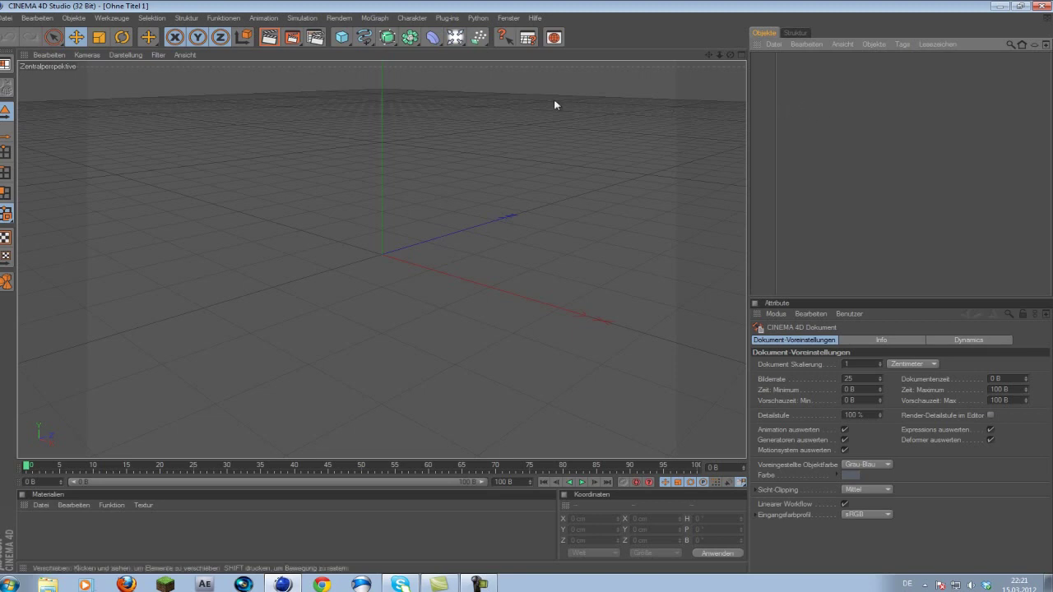
In Render Settings > Ausgabe, set the output to 1280 × 720 at 60 fps.
{"action": "left_click", "coordinate": [315, 38]}
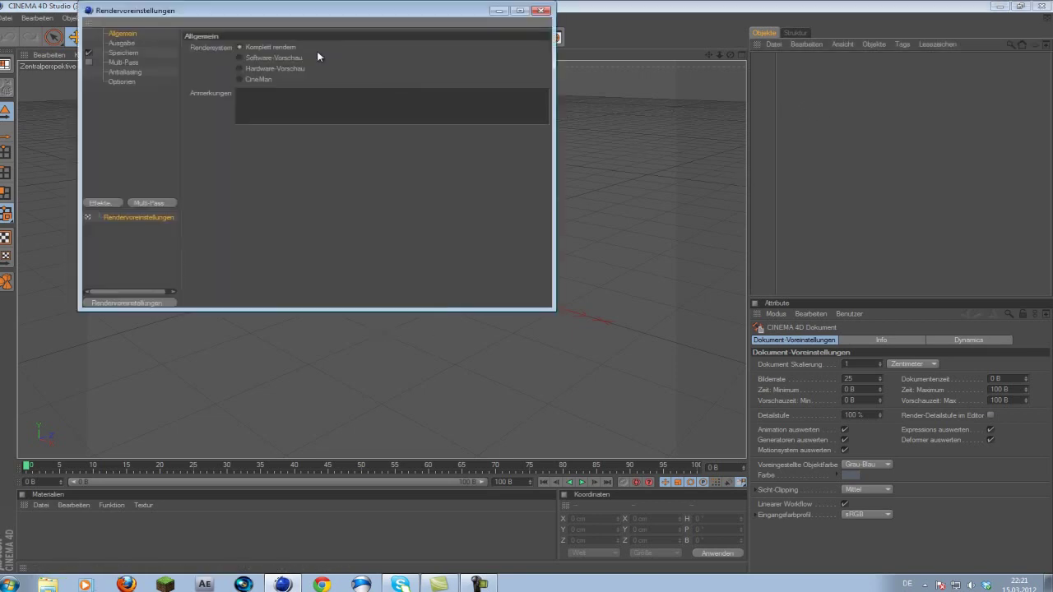
{"action": "left_click_drag", "start_coordinate": [359, 14], "coordinate": [460, 76]}
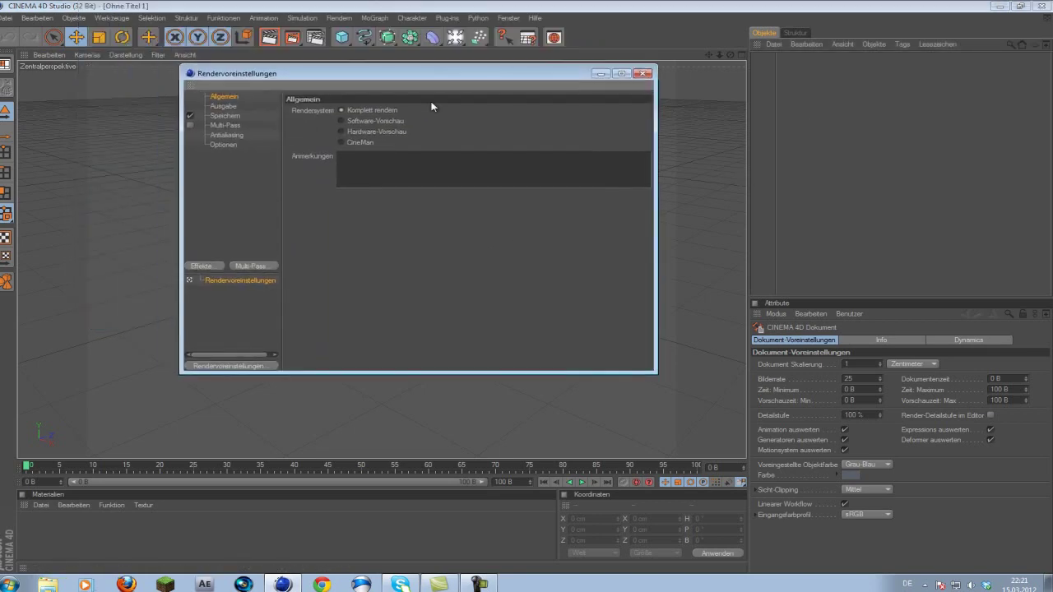
{"action": "left_click", "coordinate": [223, 107]}
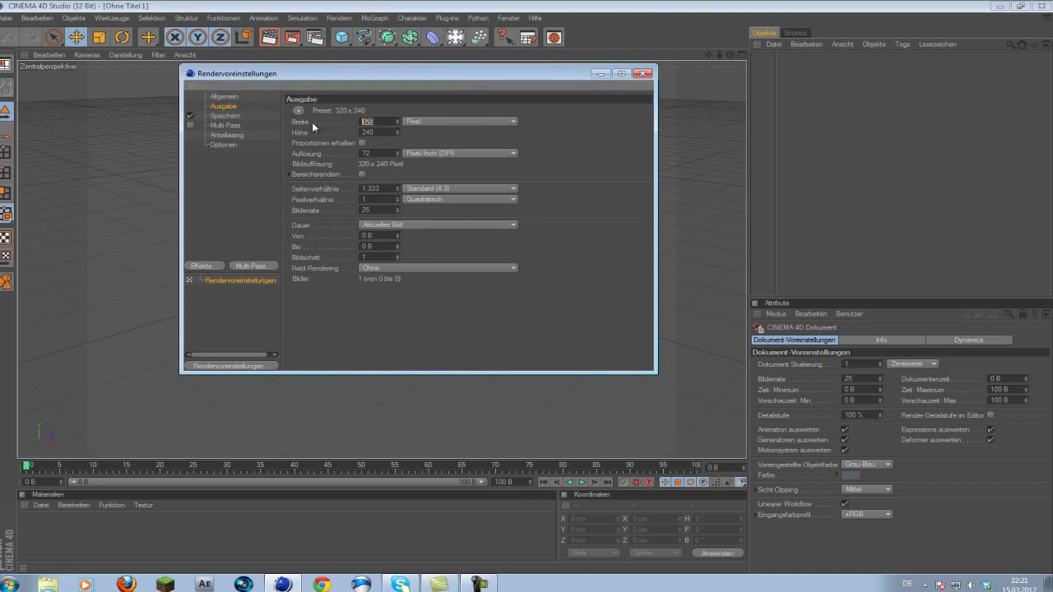
{"action": "type", "text": "1280"}
{"action": "key", "text": "Tab"}
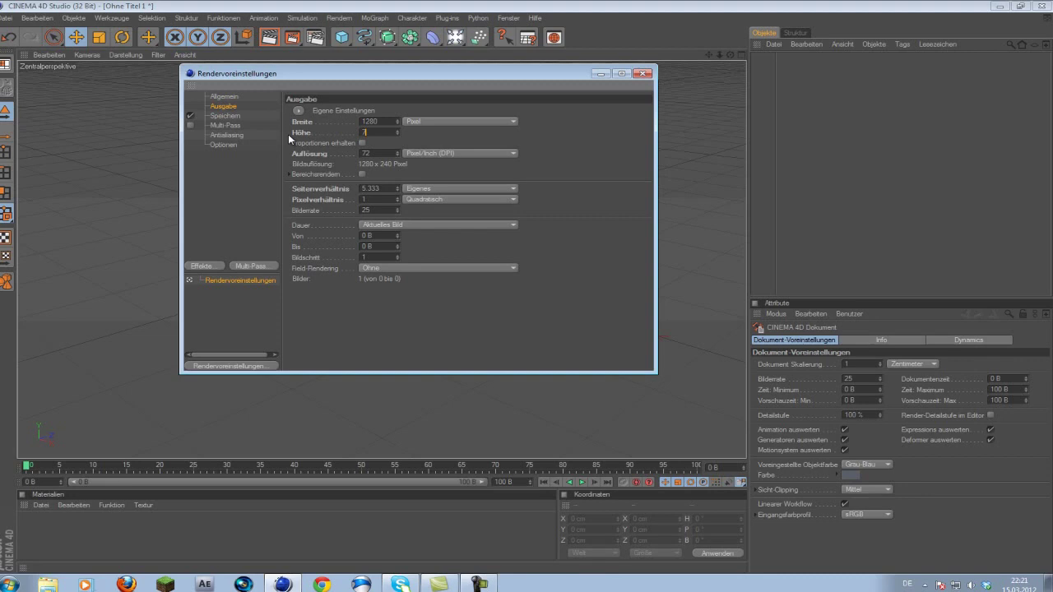
{"action": "key", "text": "Tab"}
{"action": "type", "text": "60"}
{"action": "key", "text": "Return"}
Set the render duration to Alle Bilder (frames 0 to 100) and close Render Settings.
{"action": "left_click", "coordinate": [419, 228]}
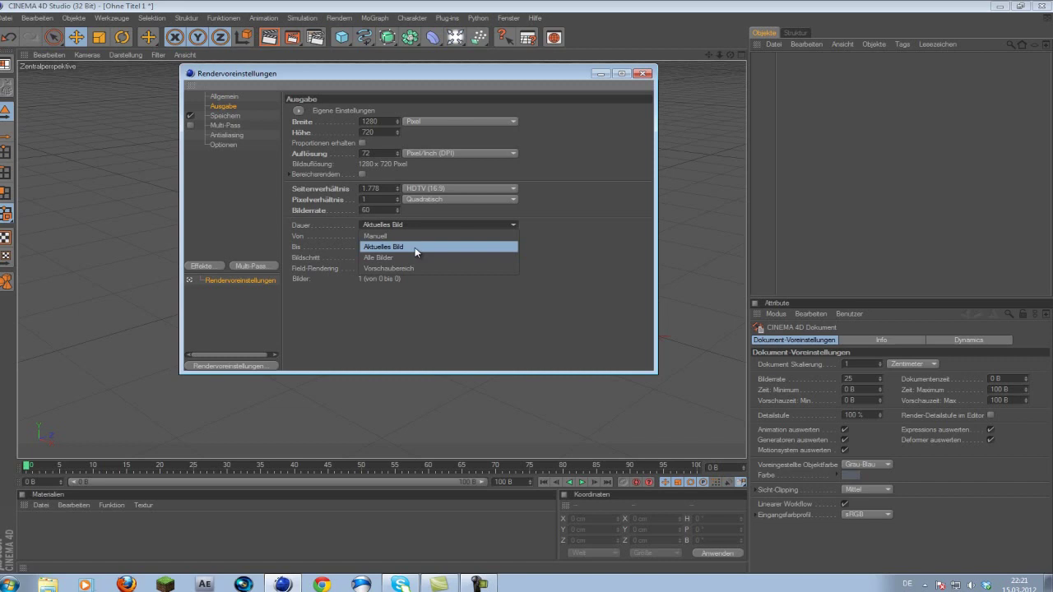
{"action": "left_click", "coordinate": [413, 248]}
{"action": "left_click", "coordinate": [409, 222]}
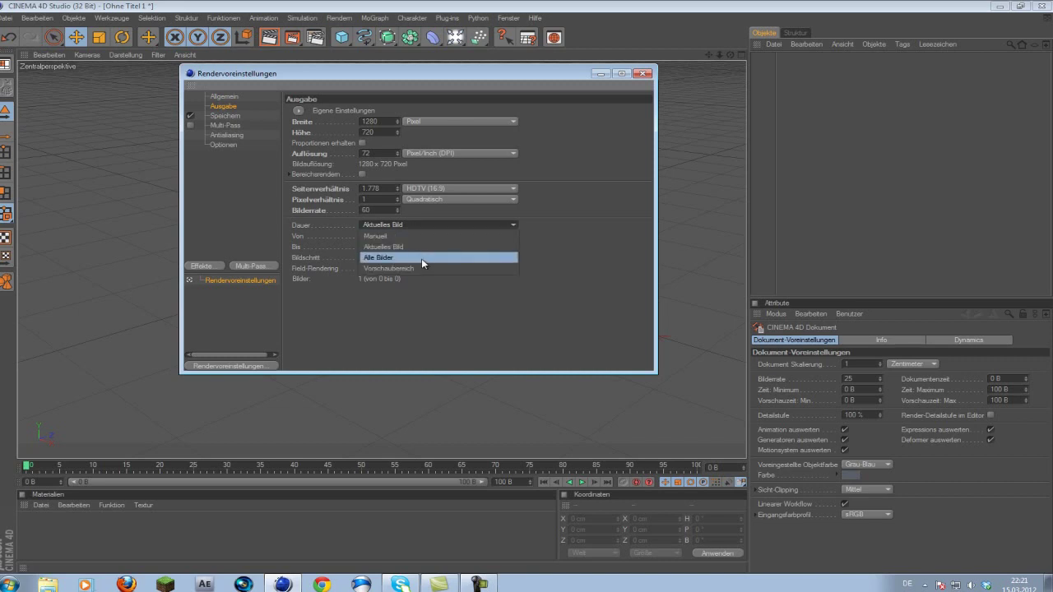
{"action": "left_click", "coordinate": [421, 259]}
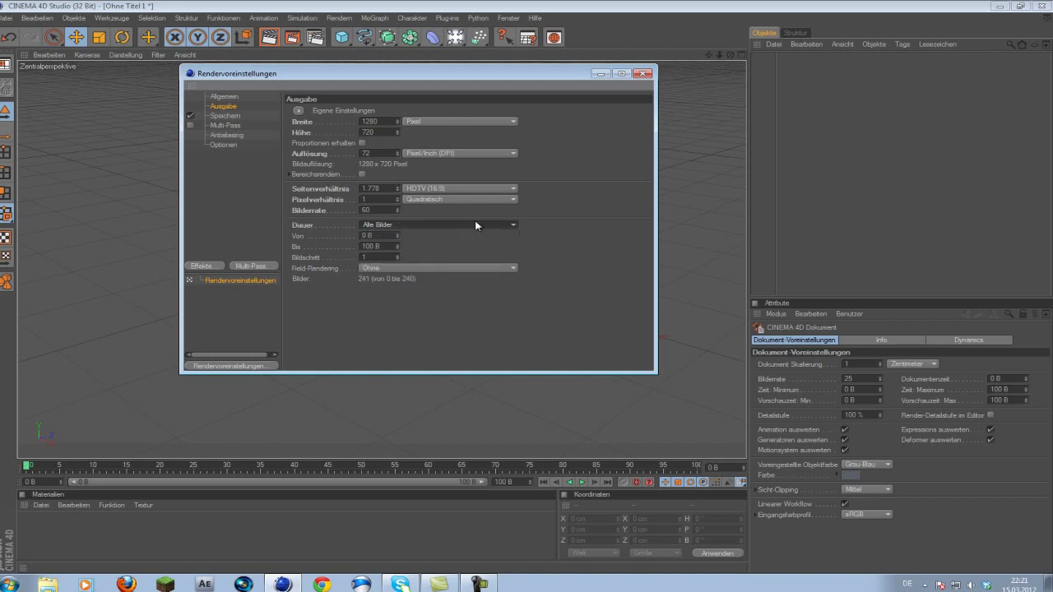
{"action": "left_click", "coordinate": [643, 73]}
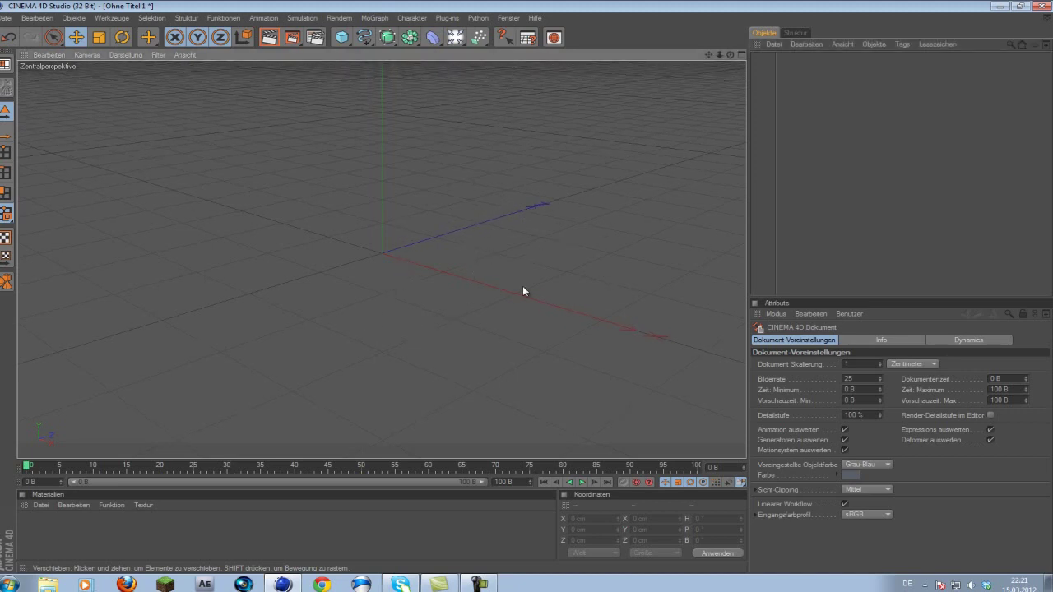
Add a Hintergrund object from the light flyout and select it in the Object Manager.
{"action": "mouse_move", "coordinate": [524, 291]}
{"action": "left_mouse_down", "text": "alt"}
{"action": "mouse_move", "coordinate": [507, 287]}
{"action": "mouse_move", "coordinate": [524, 294]}
{"action": "left_mouse_up", "text": "alt"}
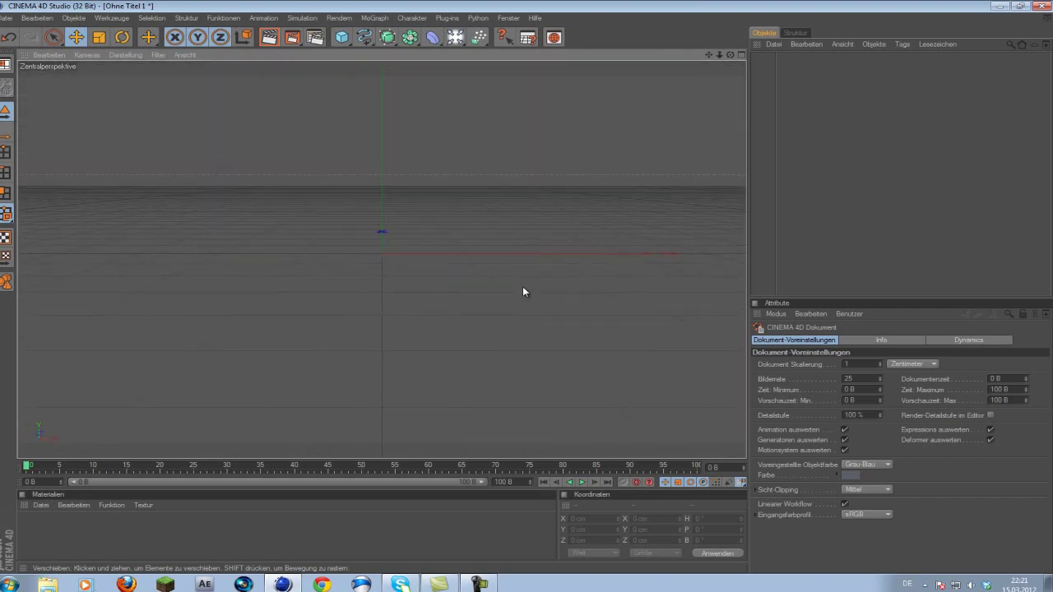
{"action": "left_click", "coordinate": [454, 37]}
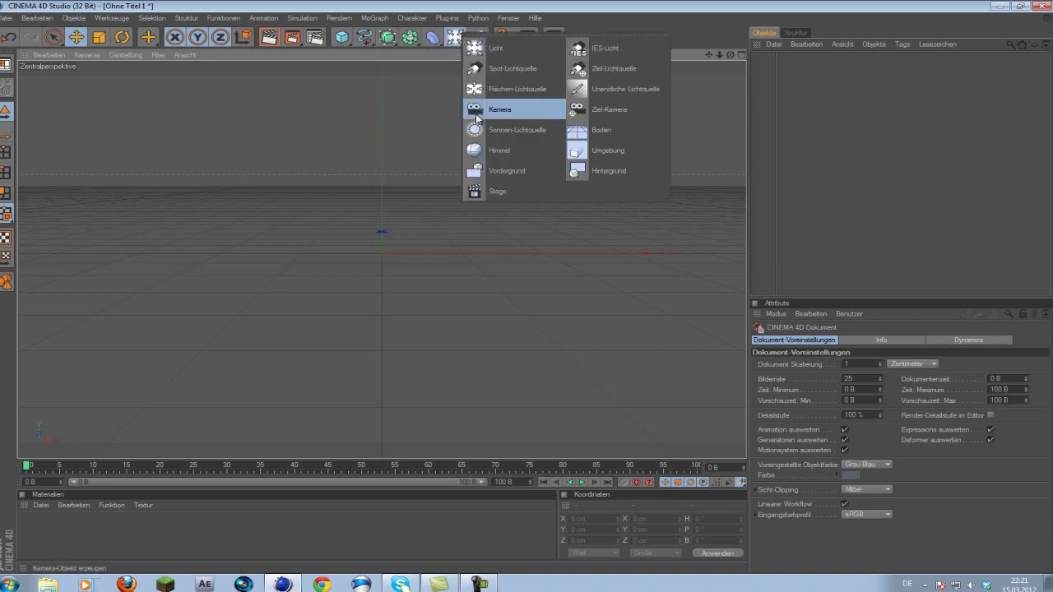
{"action": "left_click", "coordinate": [615, 171]}
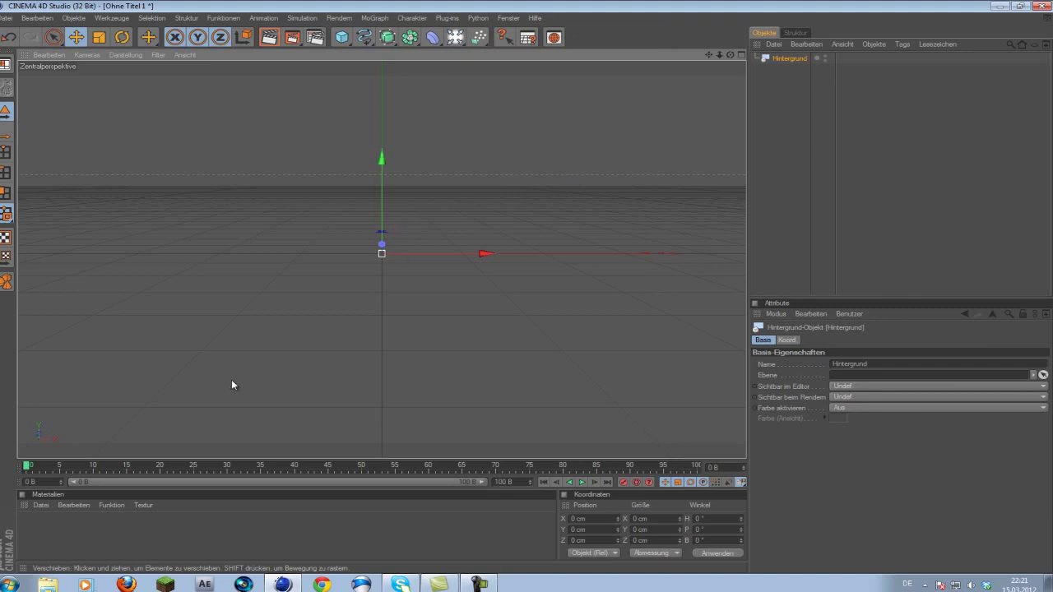
{"action": "left_click", "coordinate": [786, 86]}
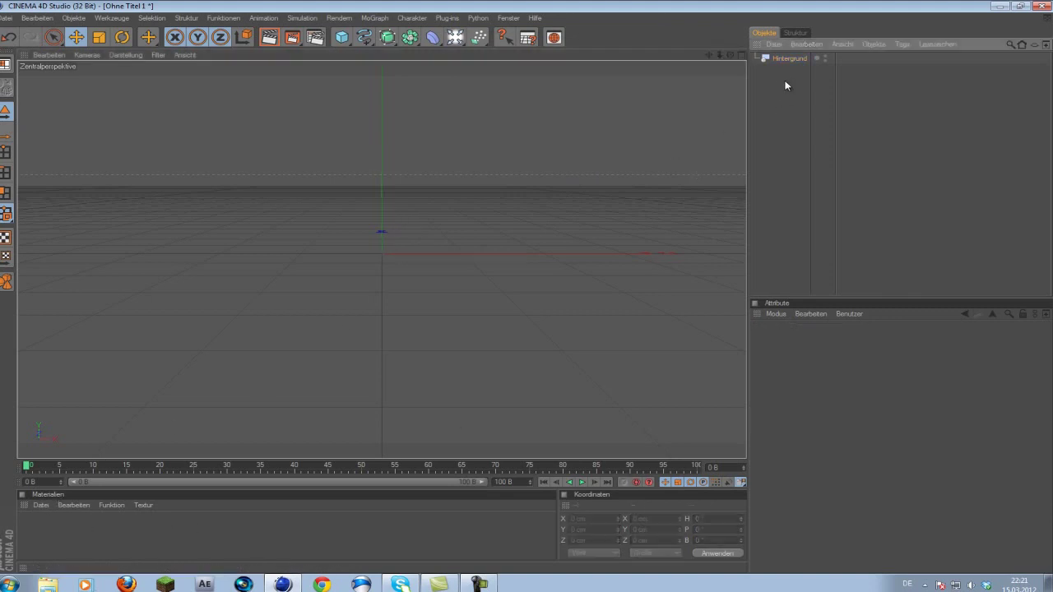
{"action": "left_click", "coordinate": [789, 58]}
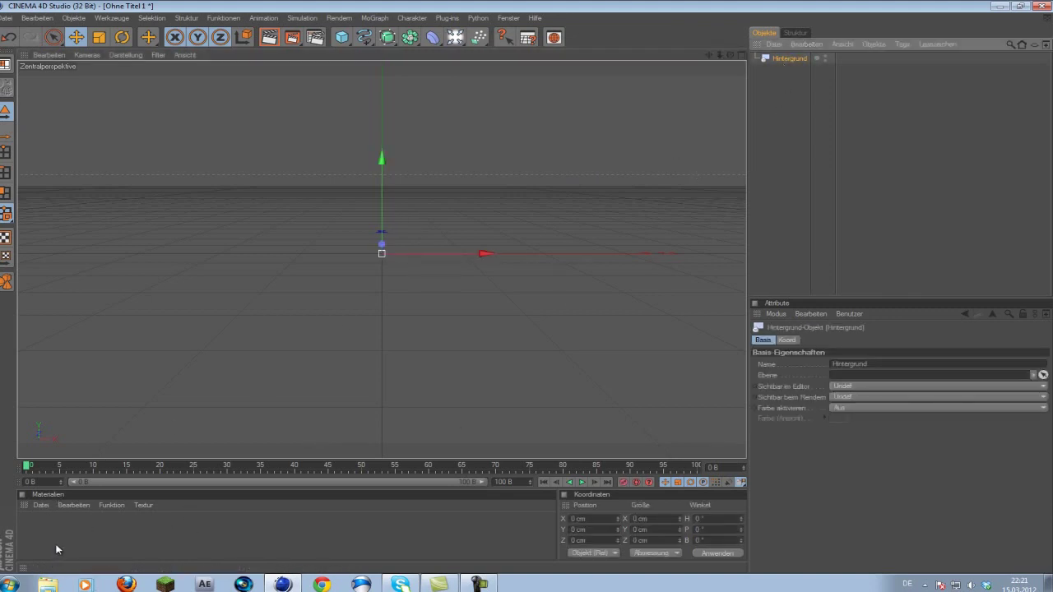
Create a new material, Mat, and open it in the material editor.
{"action": "left_click", "coordinate": [52, 518]}
{"action": "left_click", "coordinate": [42, 505]}
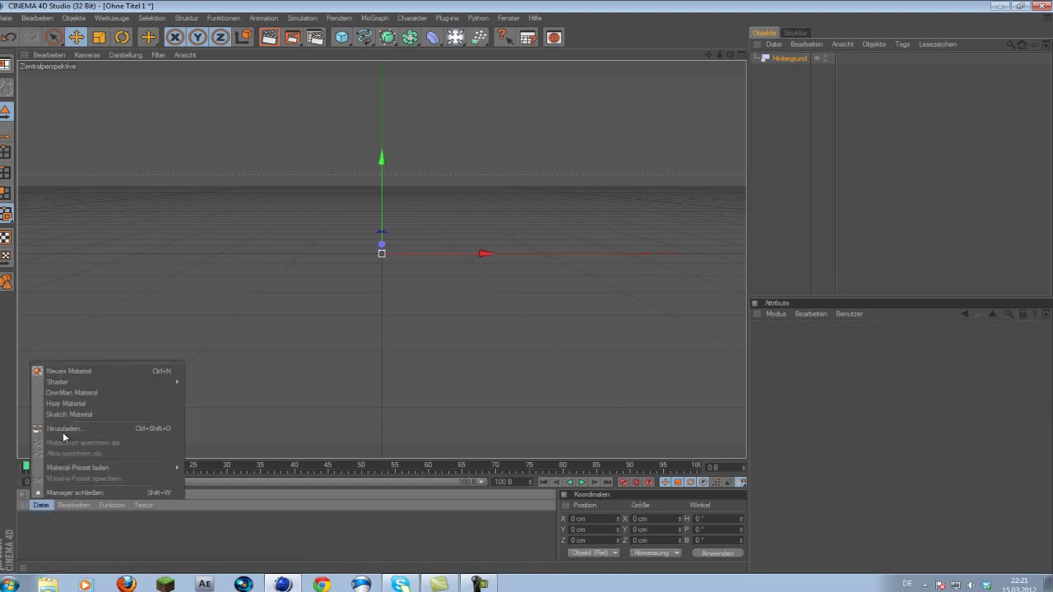
{"action": "left_click", "coordinate": [83, 371]}
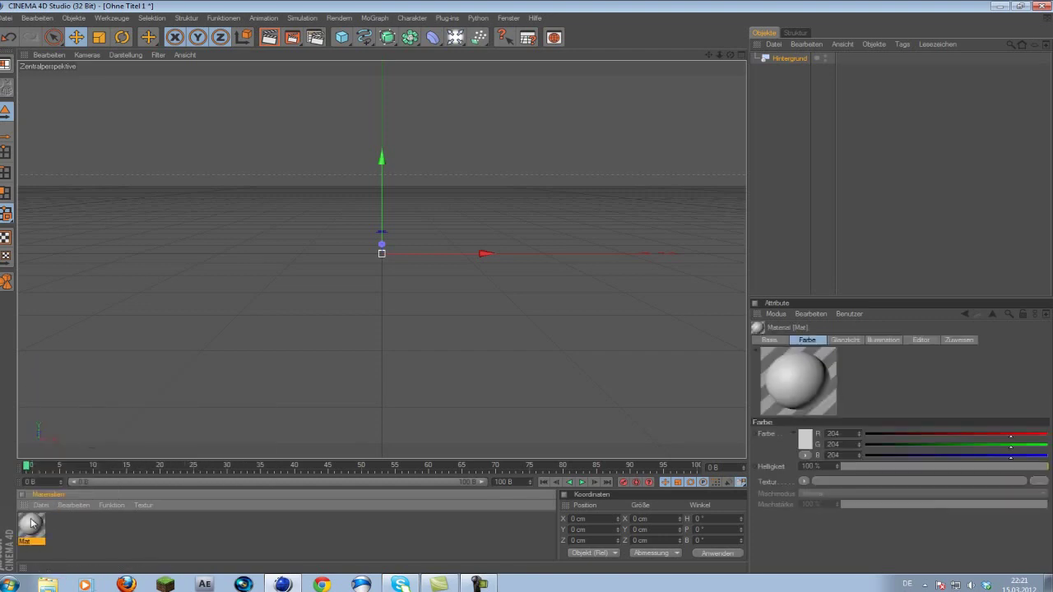
{"action": "double_click", "coordinate": [31, 523]}
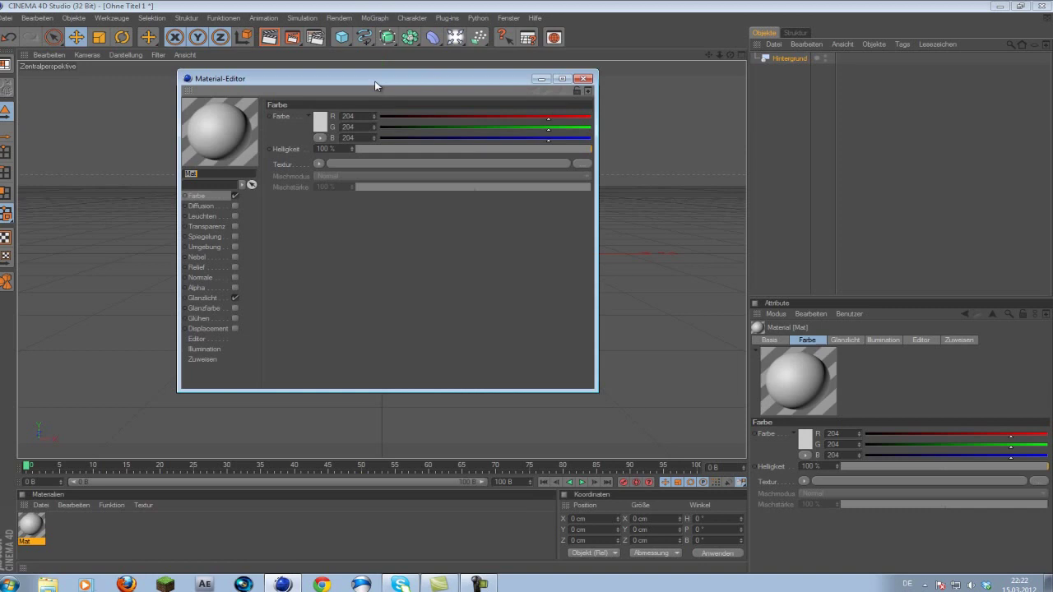
{"action": "left_click_drag", "start_coordinate": [374, 81], "coordinate": [447, 74]}
{"action": "left_click", "coordinate": [279, 200]}
{"action": "left_click", "coordinate": [271, 189]}
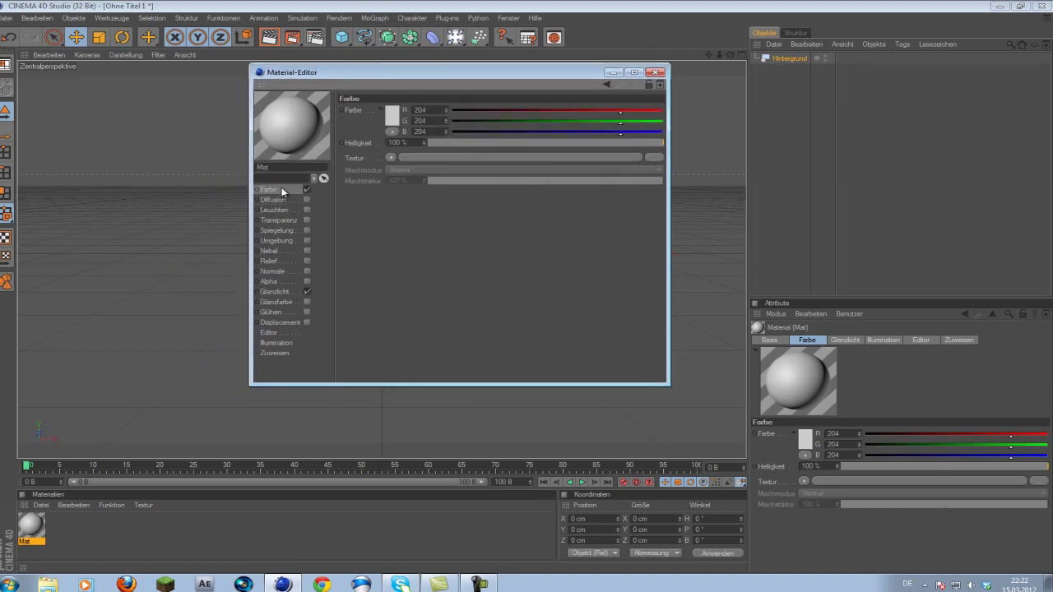
Load cinema.bmp as the Farbe texture without copying it into the project.
{"action": "left_click", "coordinate": [653, 158]}
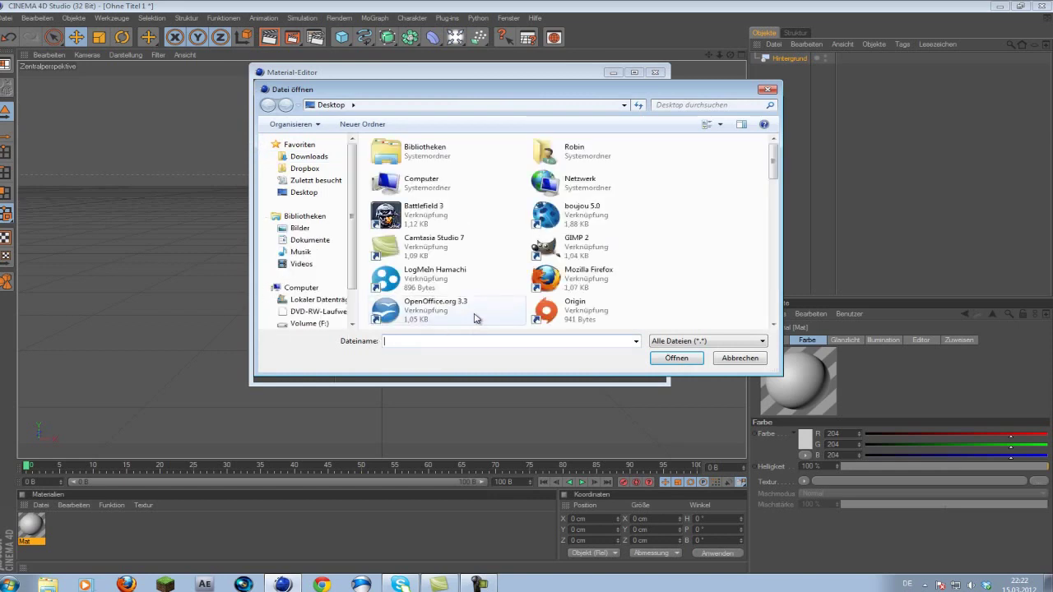
{"action": "type", "text": "cin"}
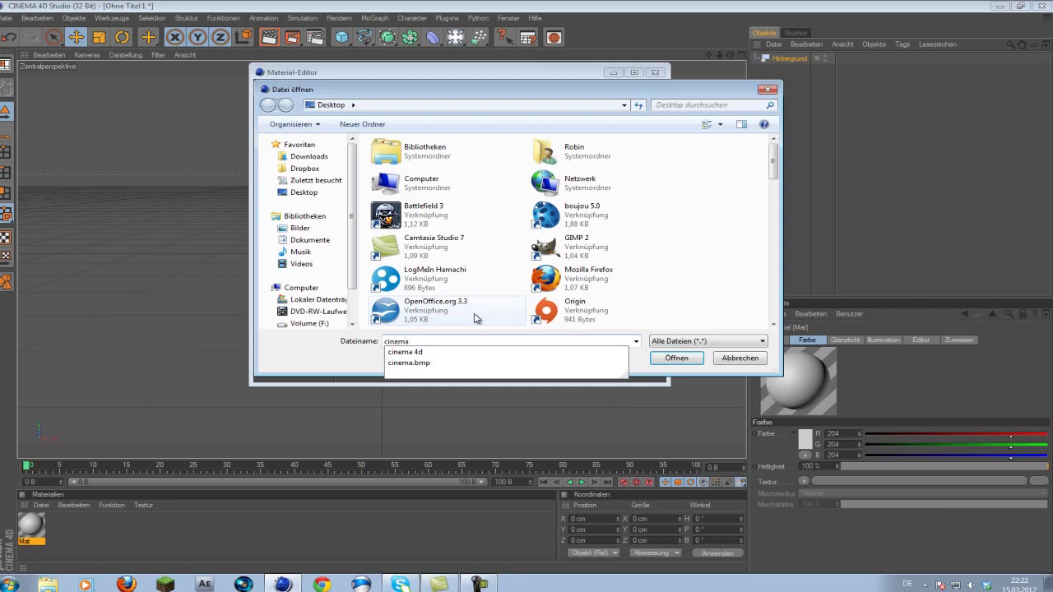
{"action": "type", "text": "ema"}
{"action": "left_click", "coordinate": [513, 363]}
{"action": "left_click", "coordinate": [676, 358]}
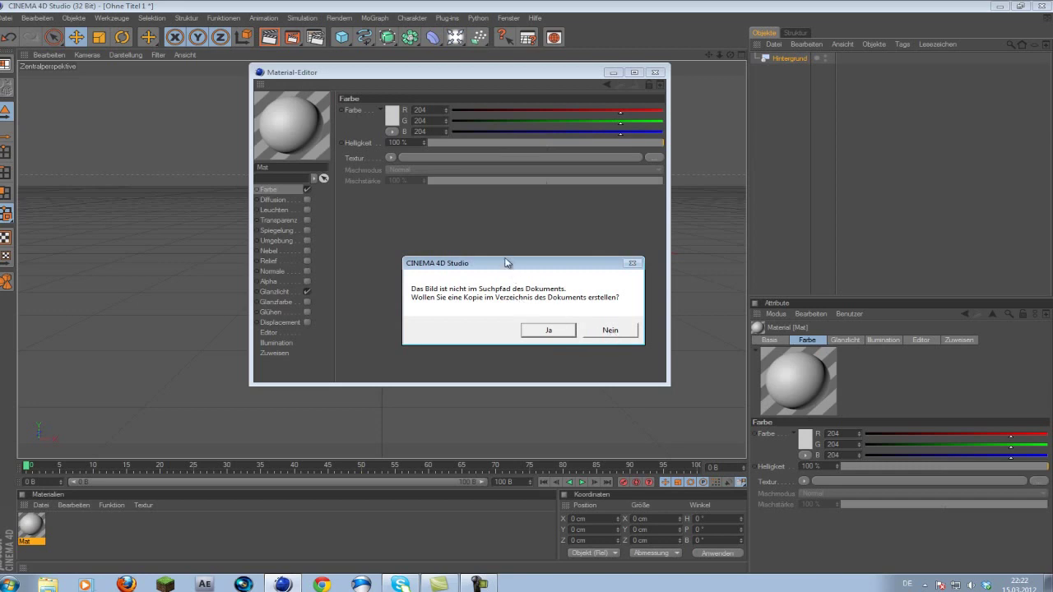
{"action": "left_click_drag", "start_coordinate": [504, 262], "coordinate": [493, 251]}
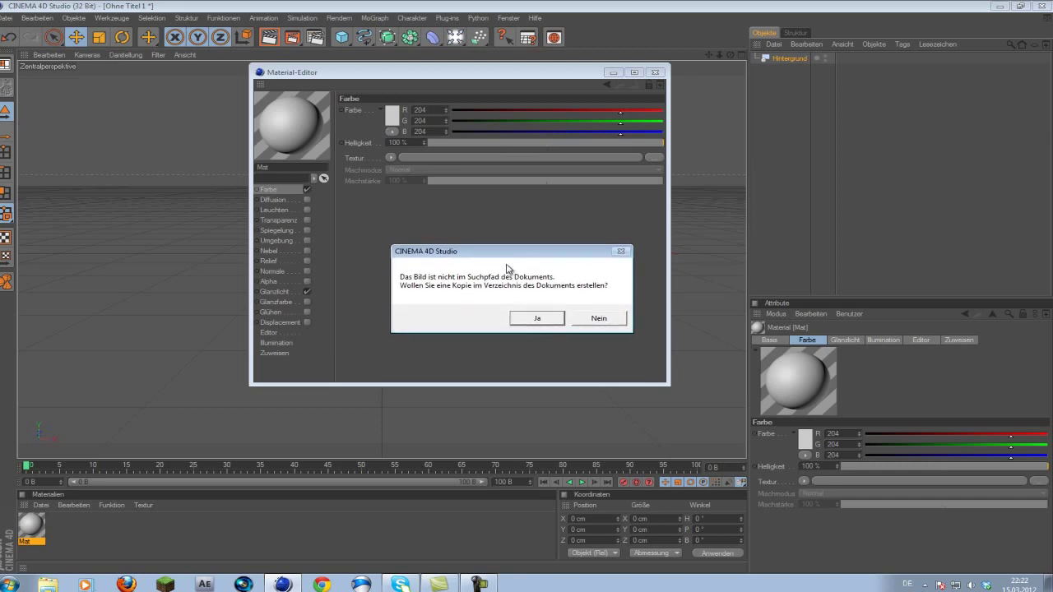
{"action": "left_click", "coordinate": [600, 319]}
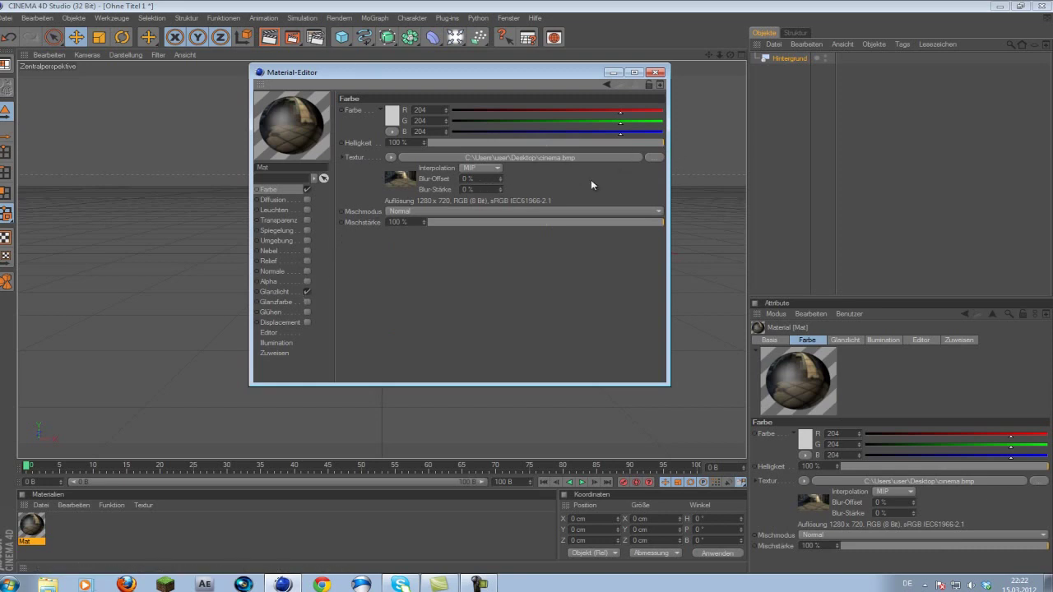
Turn off the Glanzlicht specular channel and close the material editor.
{"action": "left_click", "coordinate": [286, 295]}
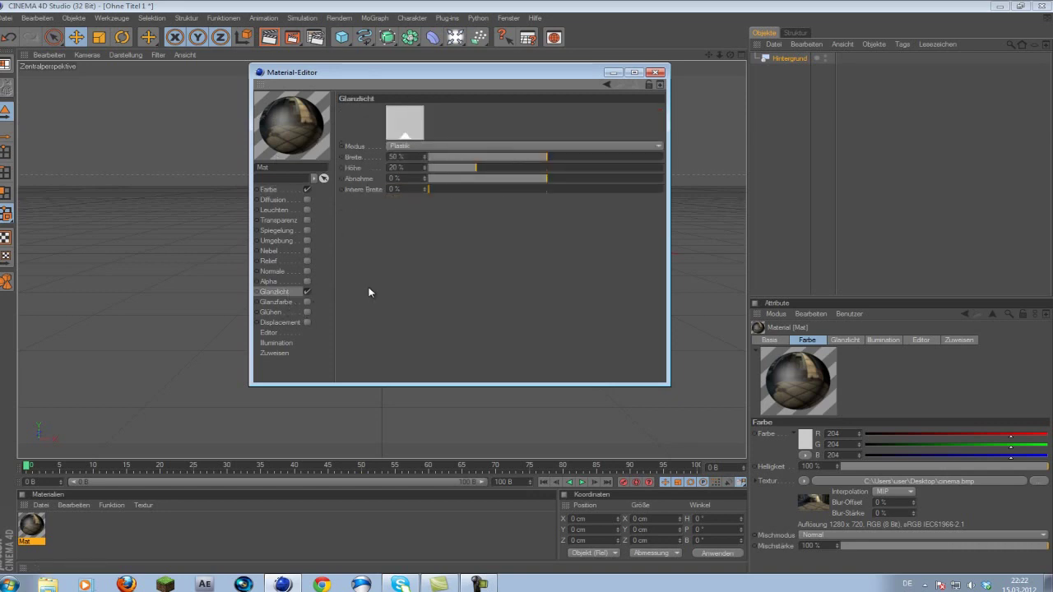
{"action": "left_click", "coordinate": [306, 291]}
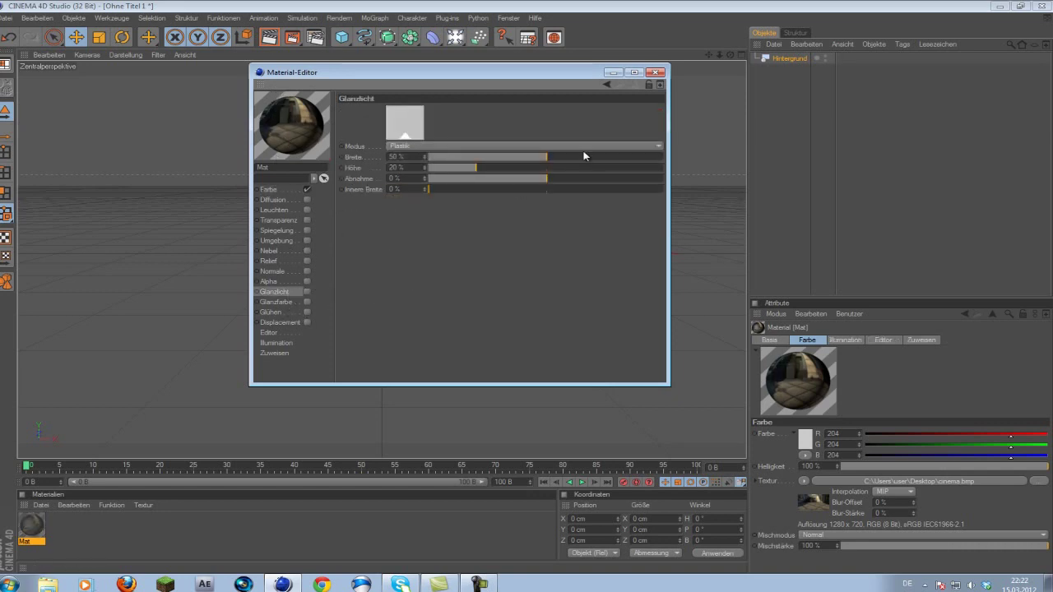
{"action": "left_click", "coordinate": [655, 73]}
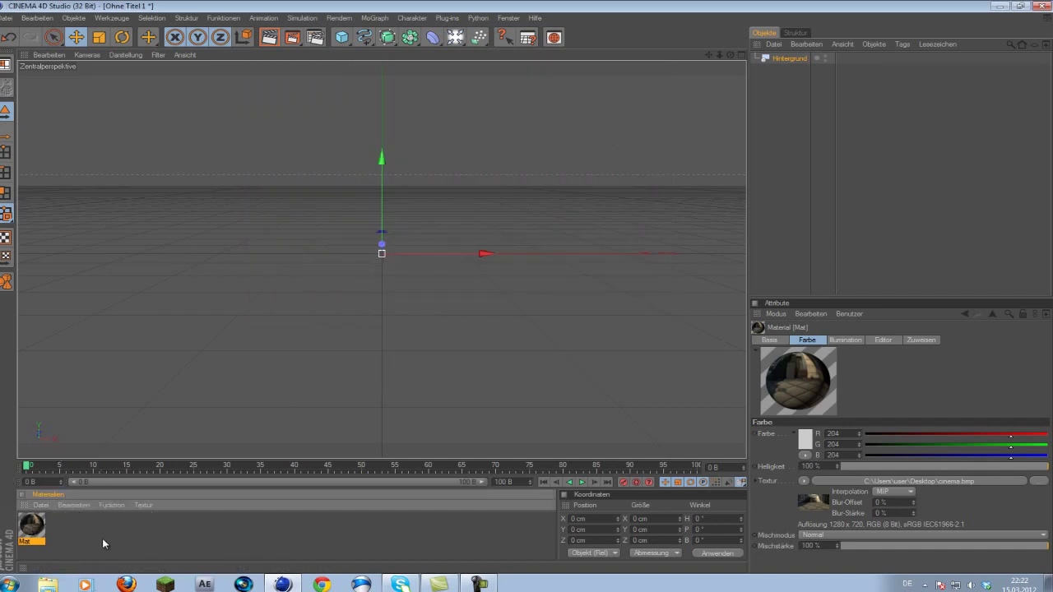
Apply Mat to the Hintergrund object and add a Würfel cube.
{"action": "left_click", "coordinate": [58, 533]}
{"action": "left_click_drag", "start_coordinate": [33, 531], "coordinate": [794, 58]}
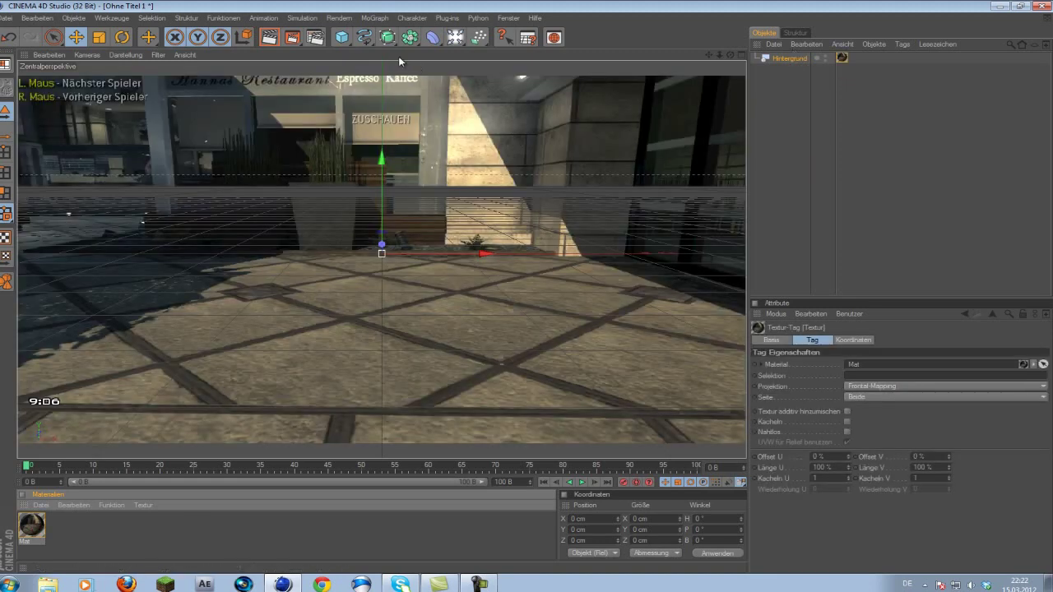
{"action": "left_click", "coordinate": [341, 37]}
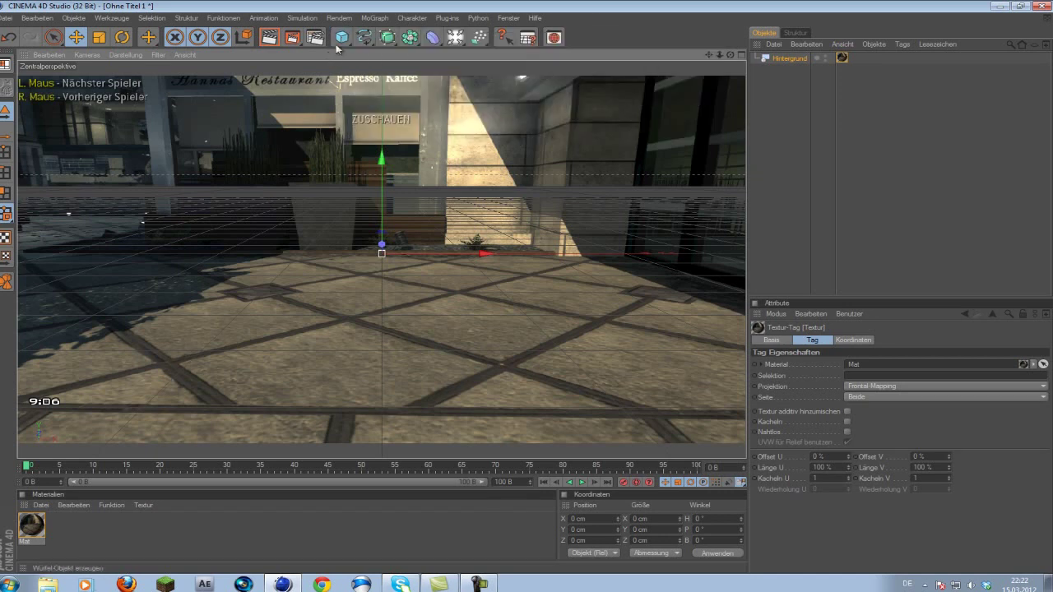
{"action": "left_click_drag", "start_coordinate": [341, 37], "coordinate": [362, 43]}
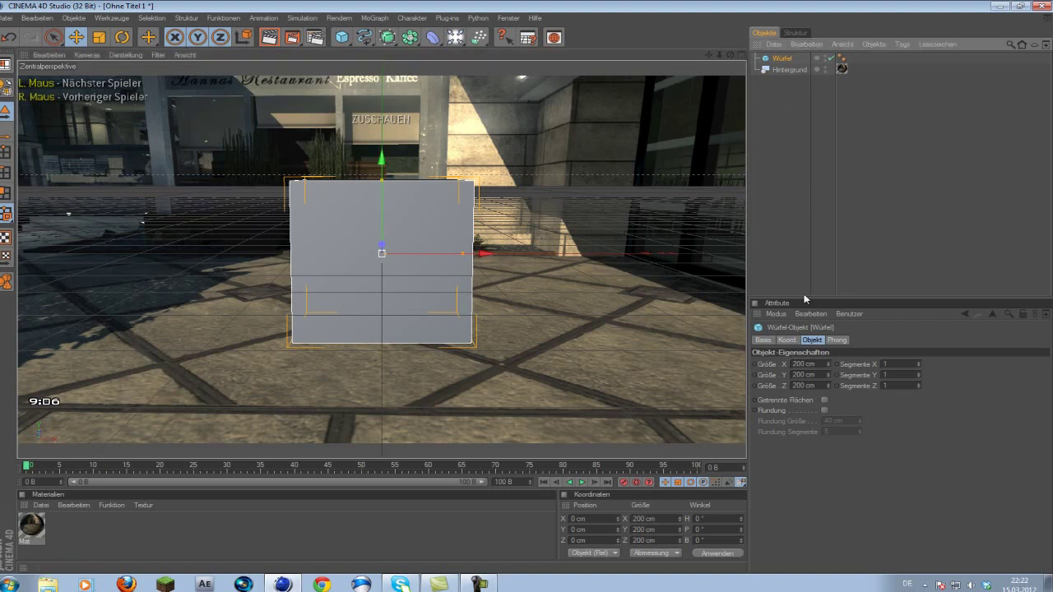
Size the cube to 800 × 20 × 800 cm and lower it below the origin.
{"action": "left_click", "coordinate": [817, 365]}
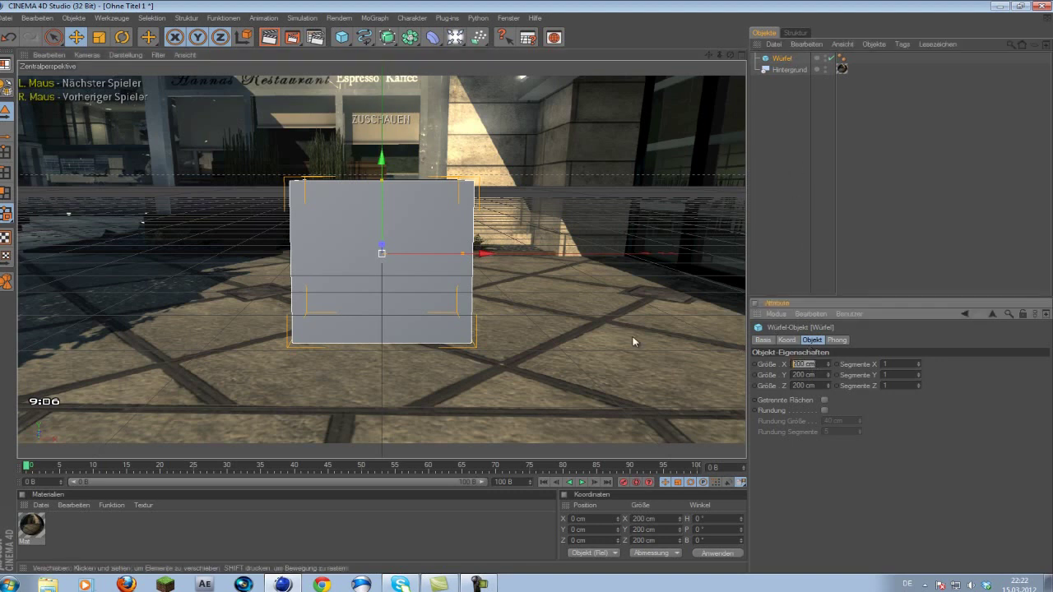
{"action": "type", "text": "800"}
{"action": "key", "text": "Return"}
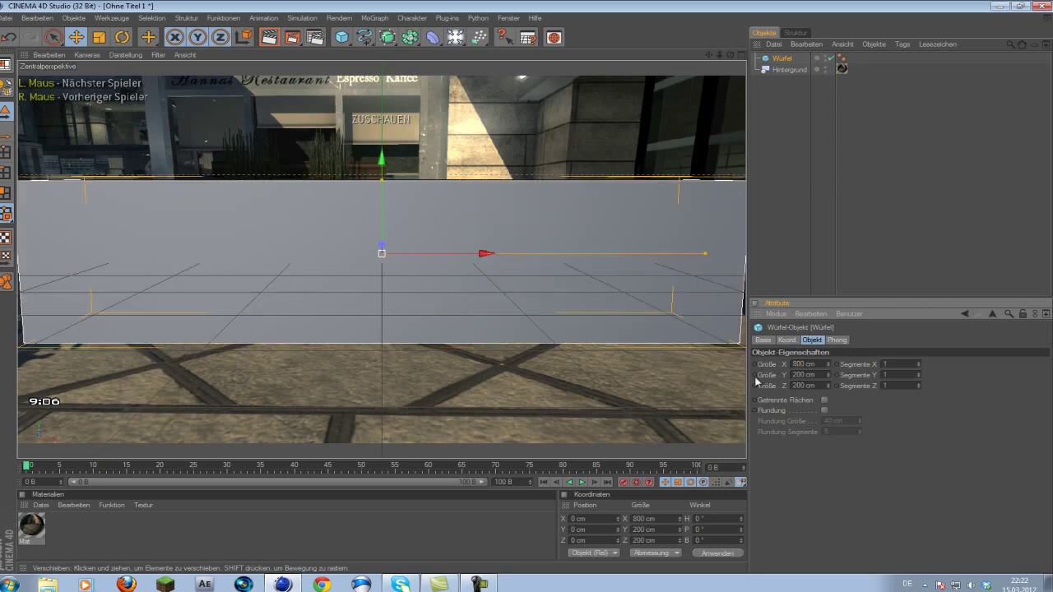
{"action": "left_click", "coordinate": [808, 385]}
{"action": "type", "text": "800"}
{"action": "key", "text": "Return"}
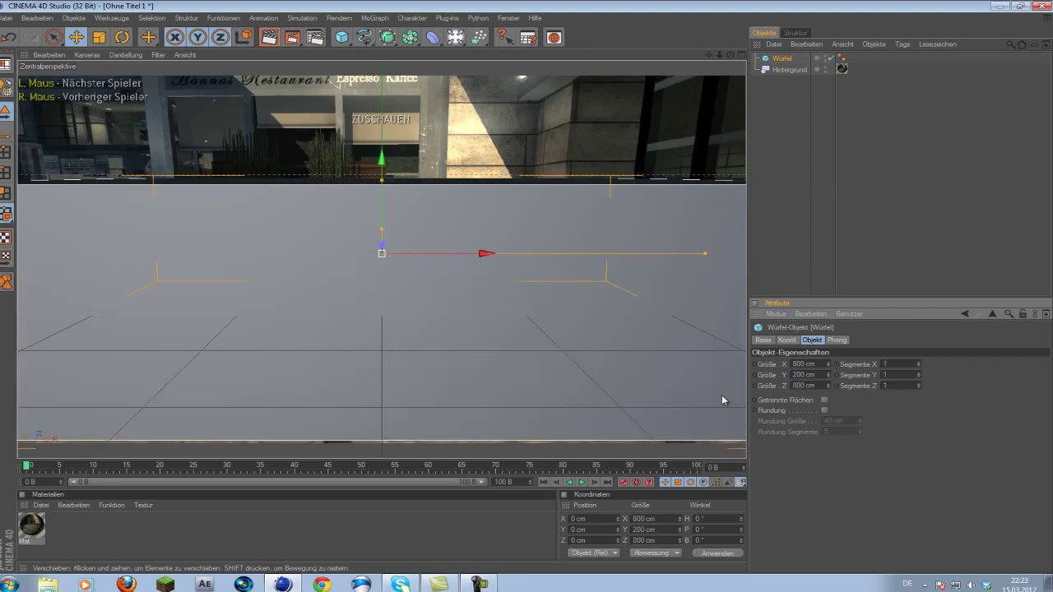
{"action": "left_click", "coordinate": [823, 376]}
{"action": "type", "text": "20"}
{"action": "key", "text": "Return"}
{"action": "left_click_drag", "start_coordinate": [385, 168], "coordinate": [522, 291]}
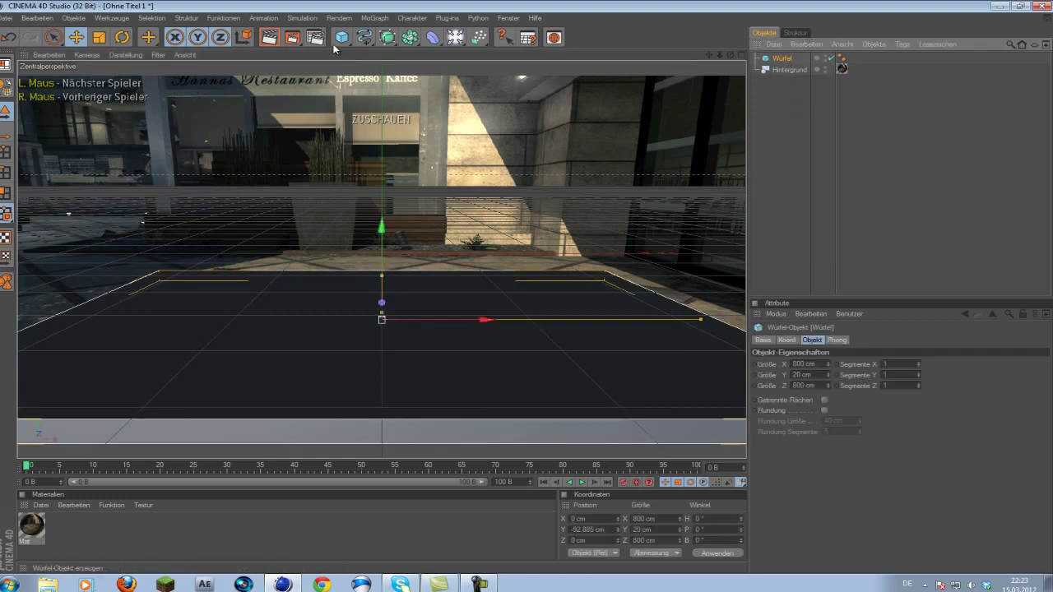
Apply Mat to the Würfel with Frontal-Mapping projection and render a preview to check.
{"action": "left_click", "coordinate": [269, 37]}
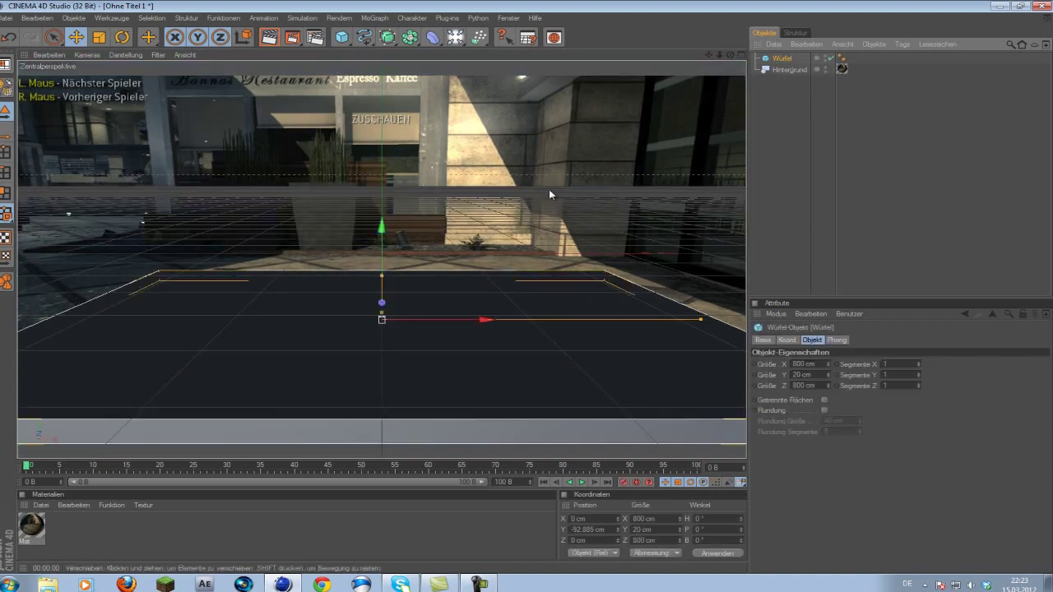
{"action": "left_click", "coordinate": [31, 533]}
{"action": "left_click_drag", "start_coordinate": [30, 532], "coordinate": [791, 59]}
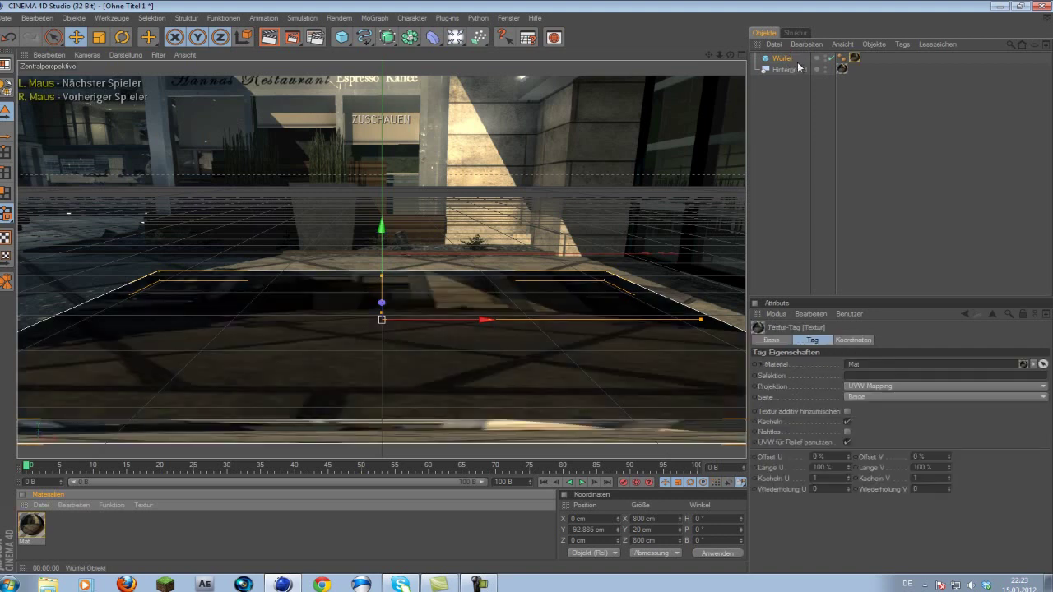
{"action": "left_click", "coordinate": [781, 117]}
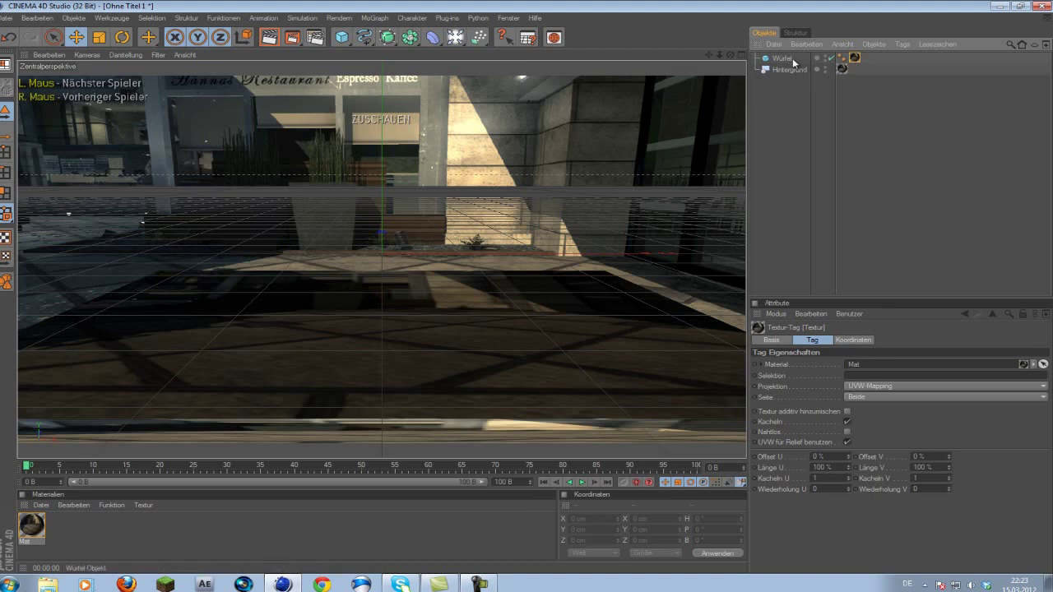
{"action": "left_click", "coordinate": [795, 123]}
{"action": "left_click", "coordinate": [782, 59]}
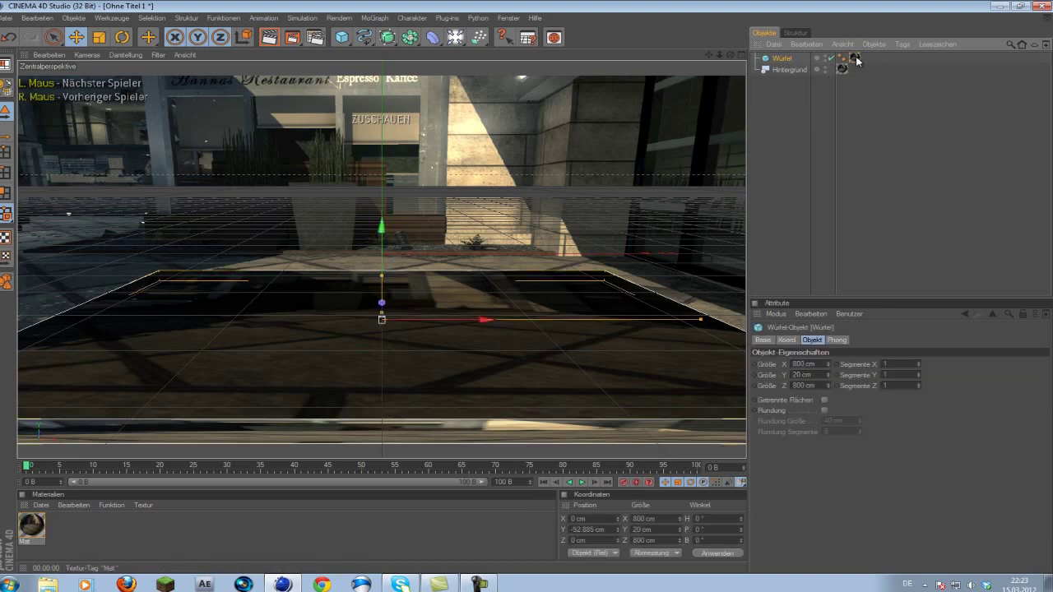
{"action": "left_click", "coordinate": [855, 58]}
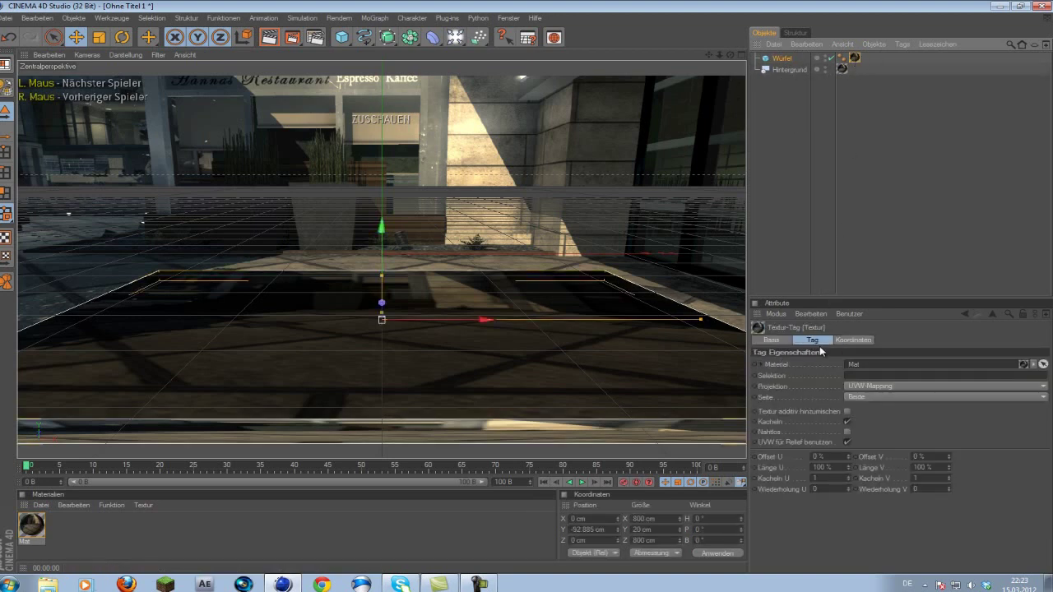
{"action": "left_click", "coordinate": [865, 387]}
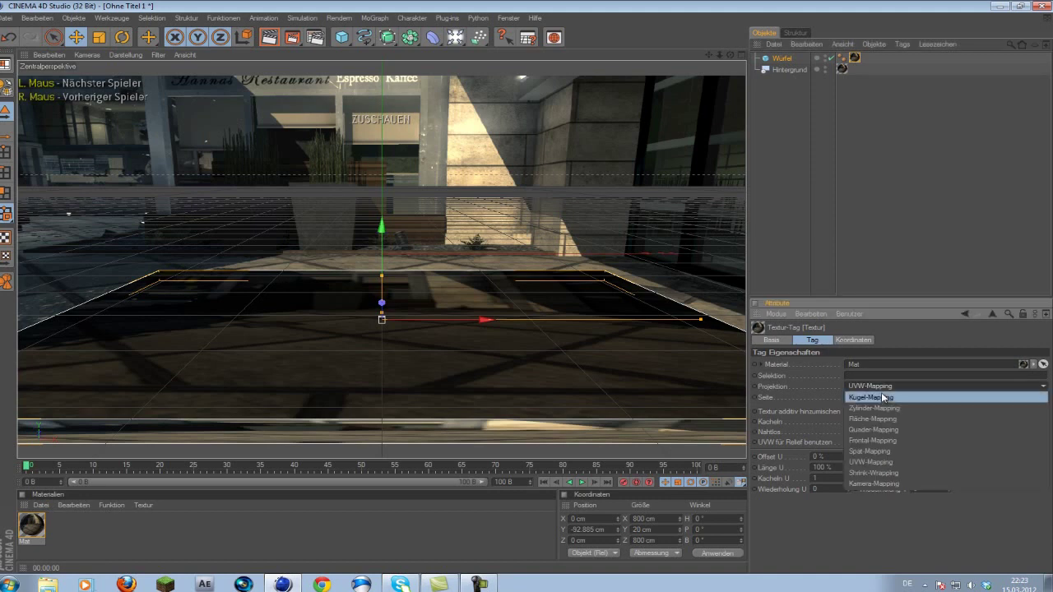
{"action": "left_click", "coordinate": [904, 438]}
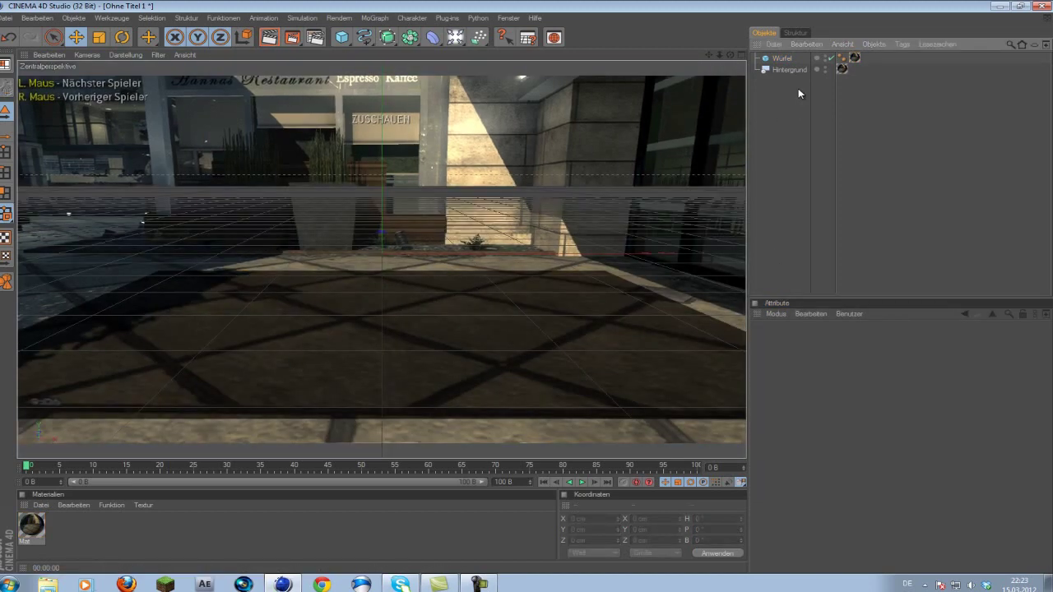
{"action": "left_click", "coordinate": [782, 58]}
{"action": "left_click", "coordinate": [275, 42]}
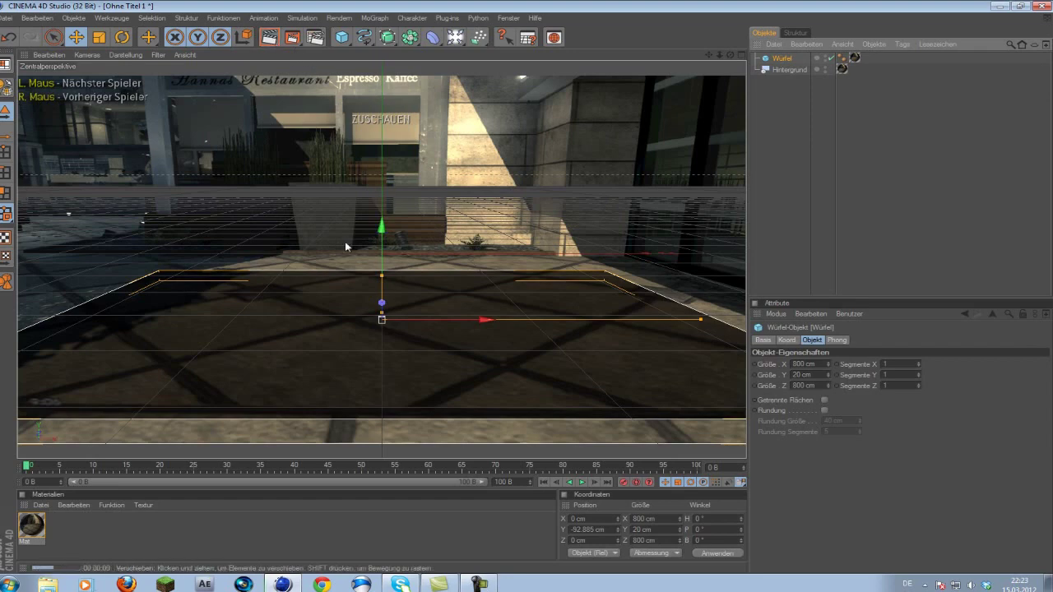
Add a CINEMA 4D Render tag to the Würfel and enable Hintergrund-Compositing.
{"action": "left_click", "coordinate": [770, 120]}
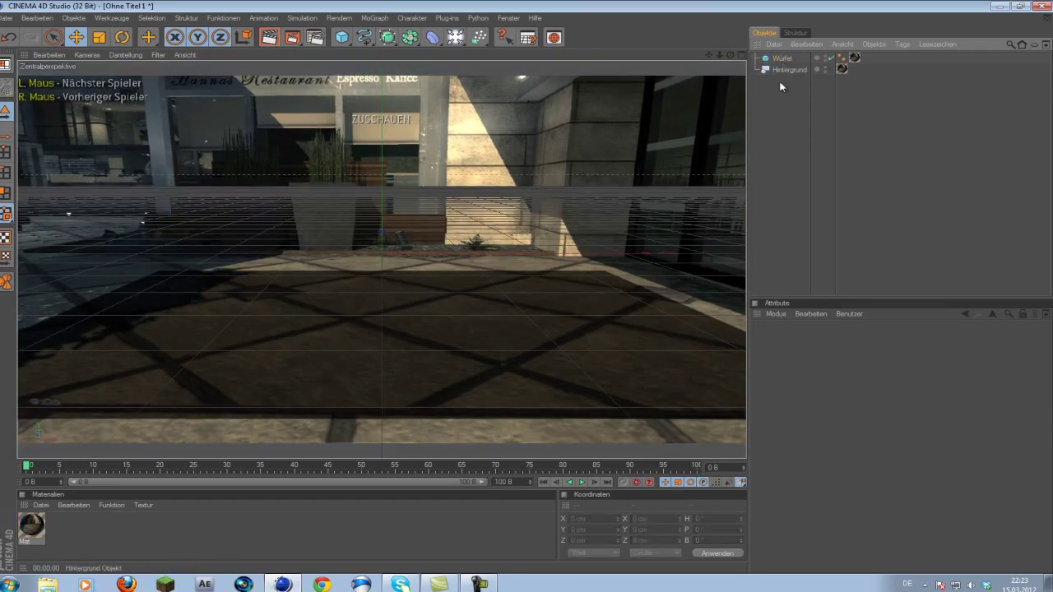
{"action": "right_click", "coordinate": [791, 58]}
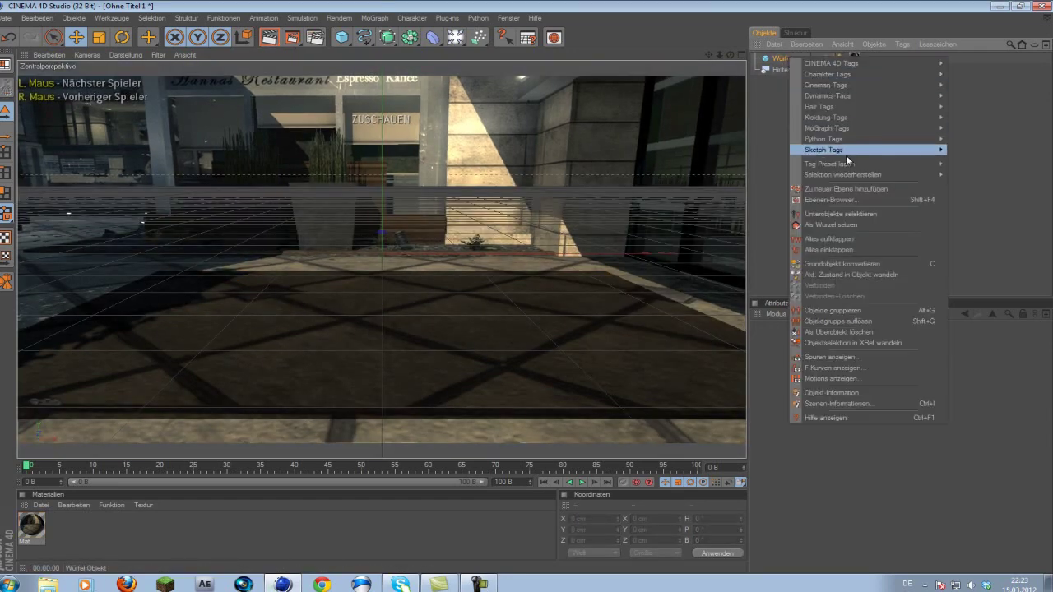
{"action": "mouse_move", "coordinate": [865, 105]}
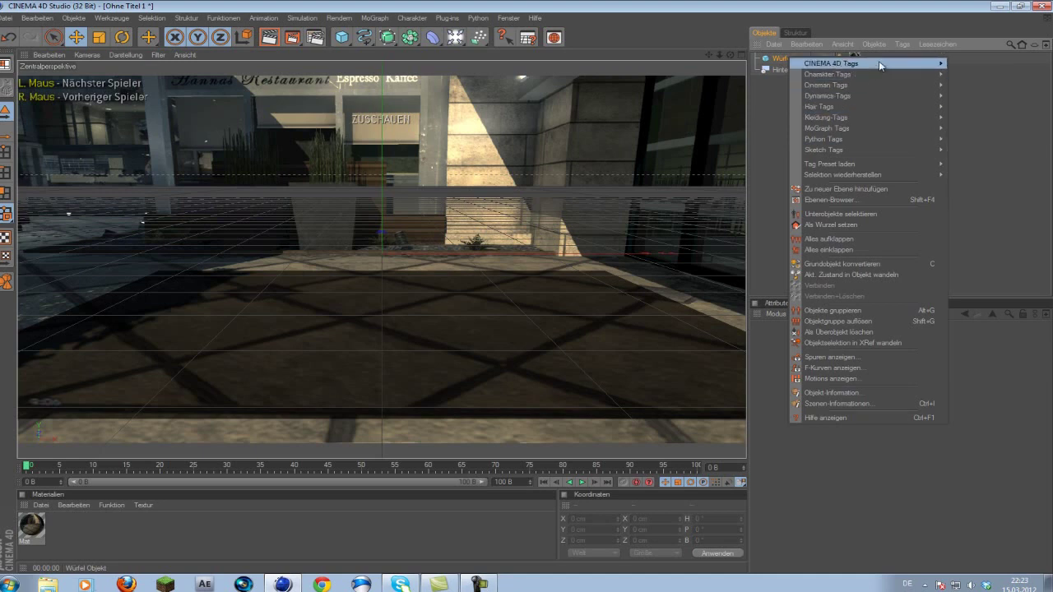
{"action": "mouse_move", "coordinate": [878, 62]}
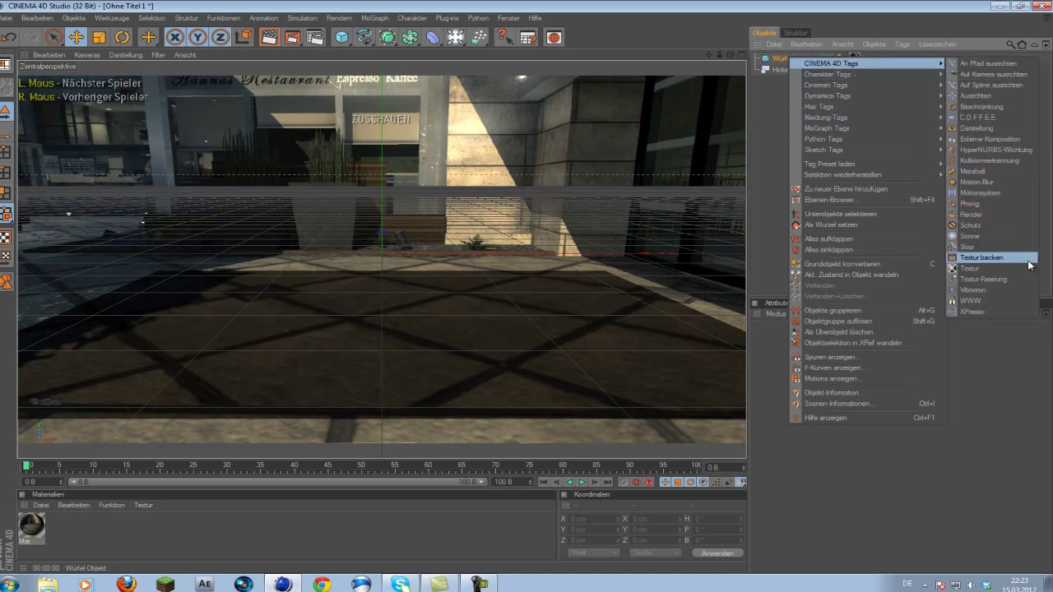
{"action": "left_click", "coordinate": [1020, 215]}
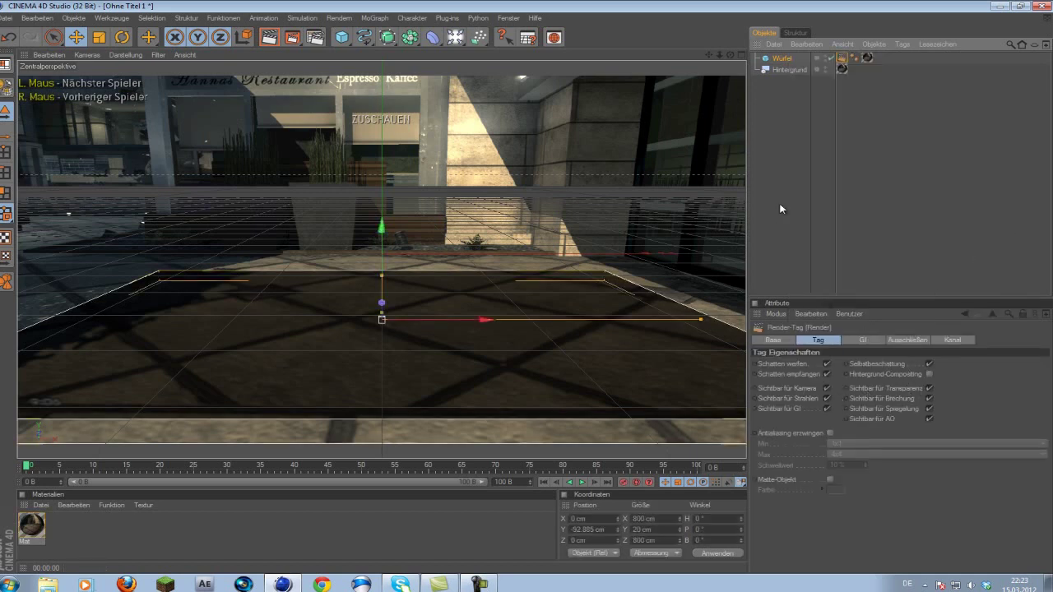
{"action": "left_click_drag", "start_coordinate": [768, 147], "coordinate": [773, 84]}
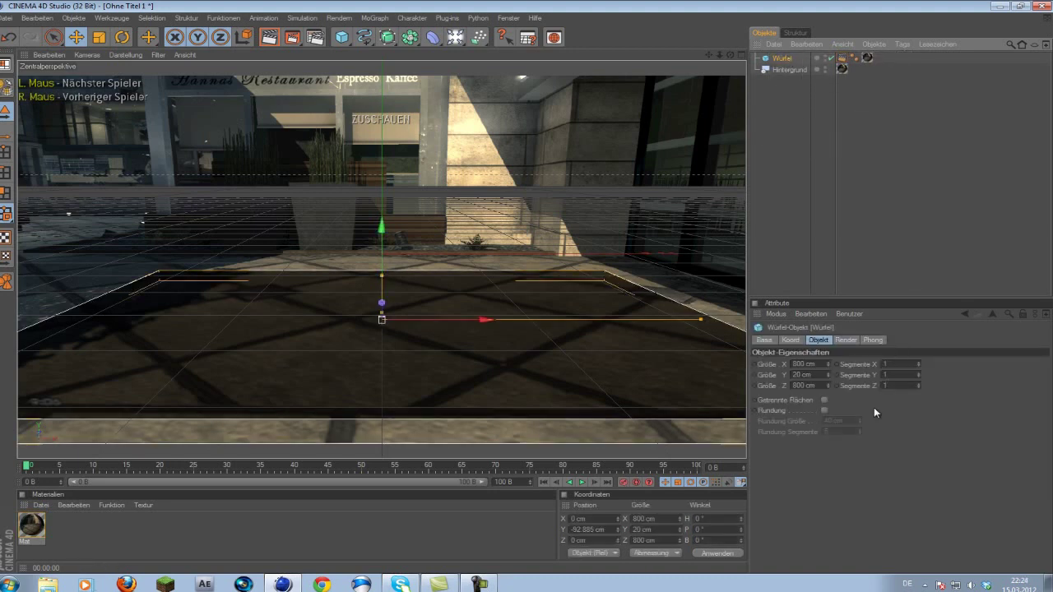
{"action": "left_click", "coordinate": [845, 340]}
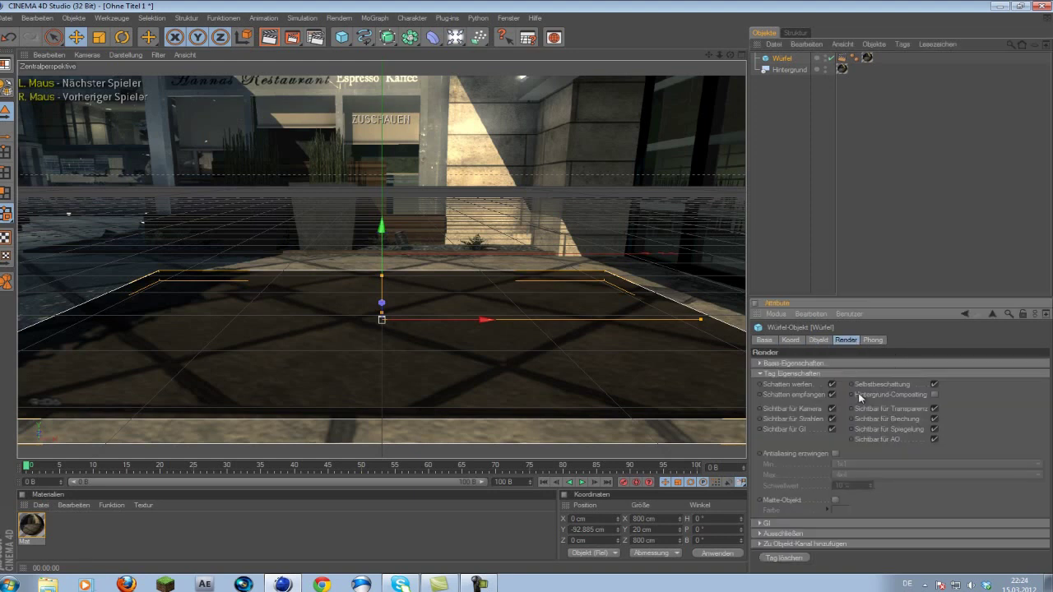
{"action": "left_click", "coordinate": [934, 395]}
{"action": "left_click", "coordinate": [776, 98]}
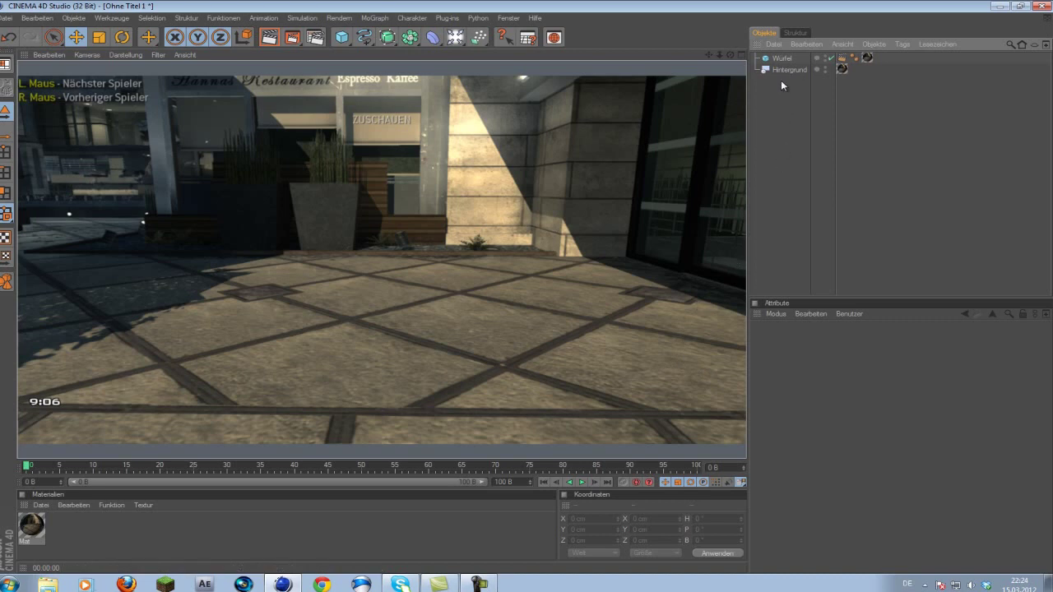
Create a MoText object and move it to the left.
{"action": "left_click", "coordinate": [374, 18]}
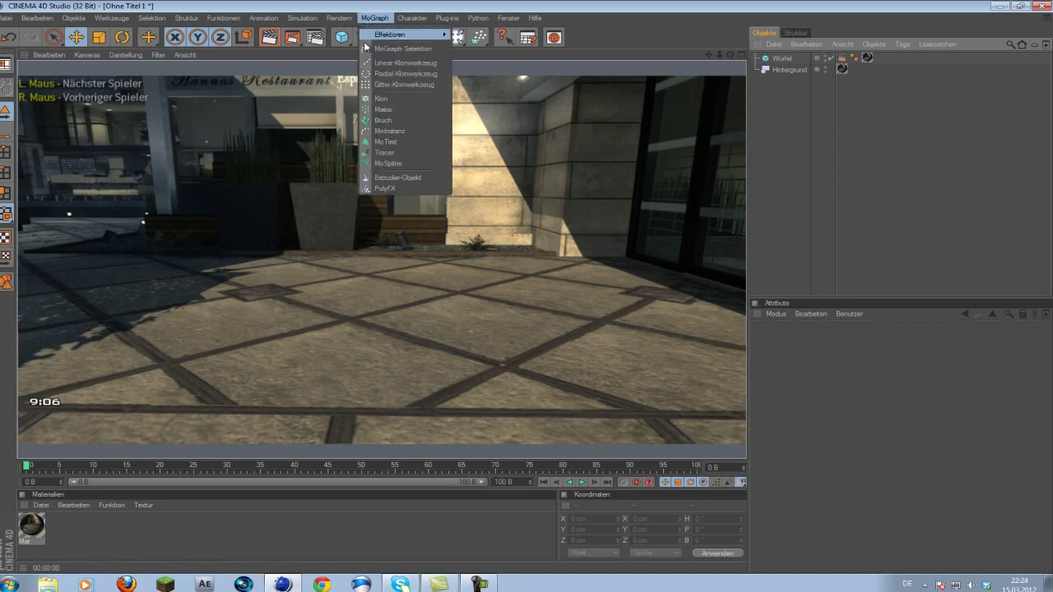
{"action": "left_click", "coordinate": [385, 142]}
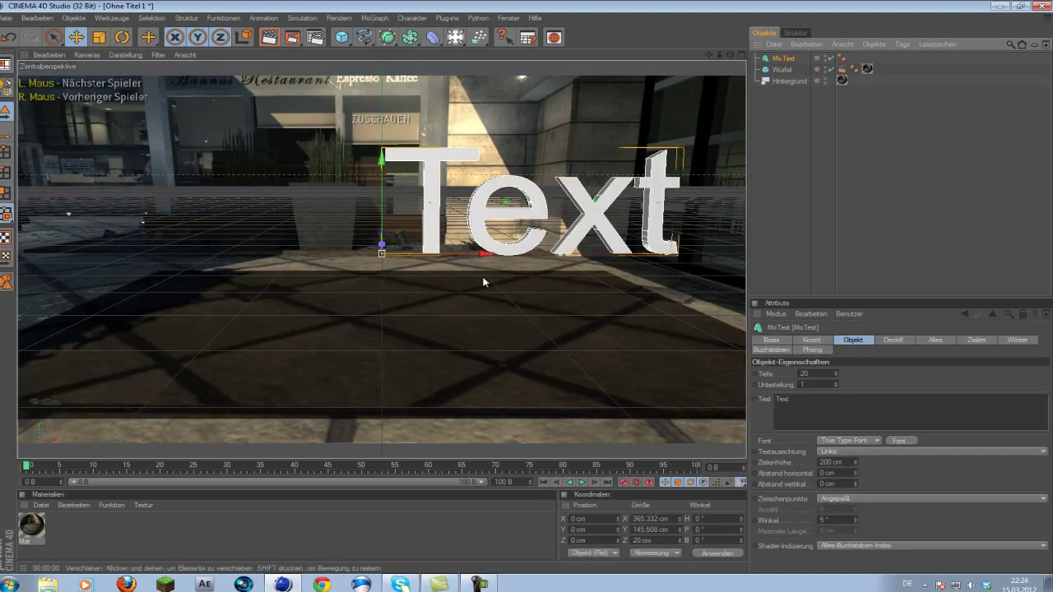
{"action": "left_click_drag", "start_coordinate": [486, 255], "coordinate": [232, 227]}
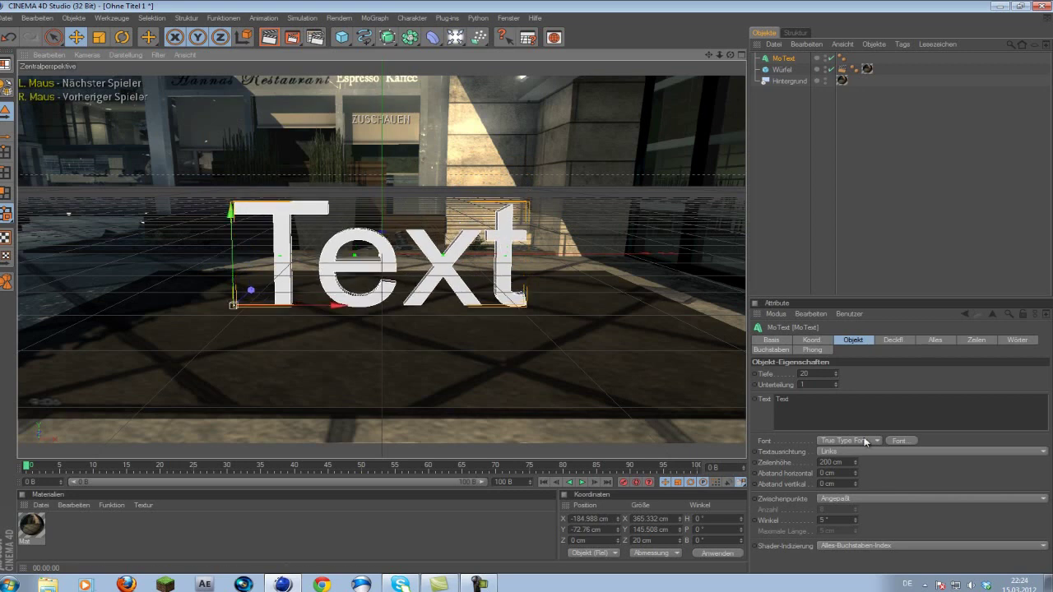
{"action": "left_click", "coordinate": [825, 408]}
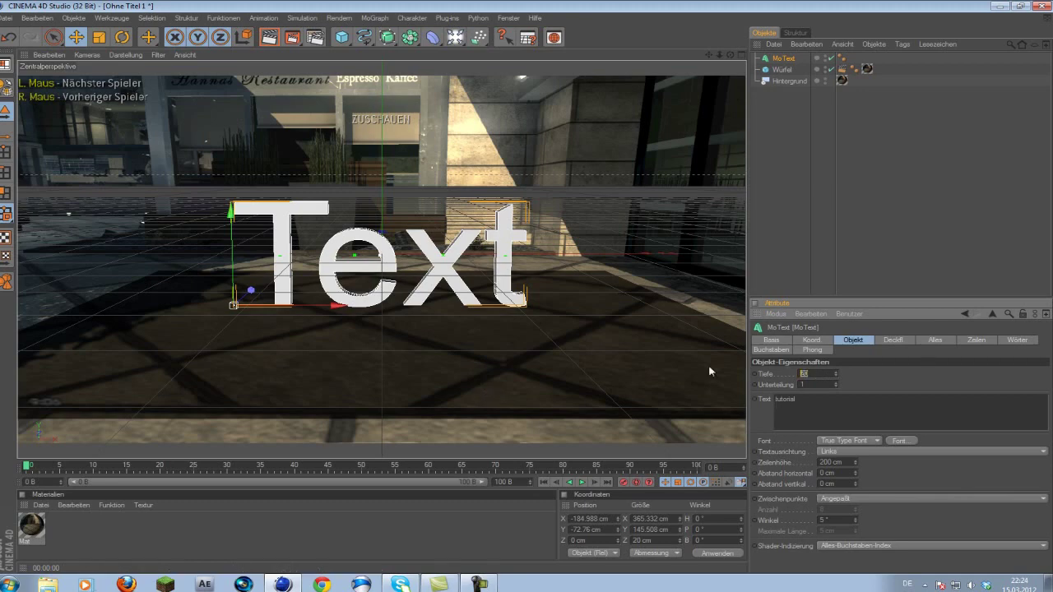
{"action": "type", "text": "60"}
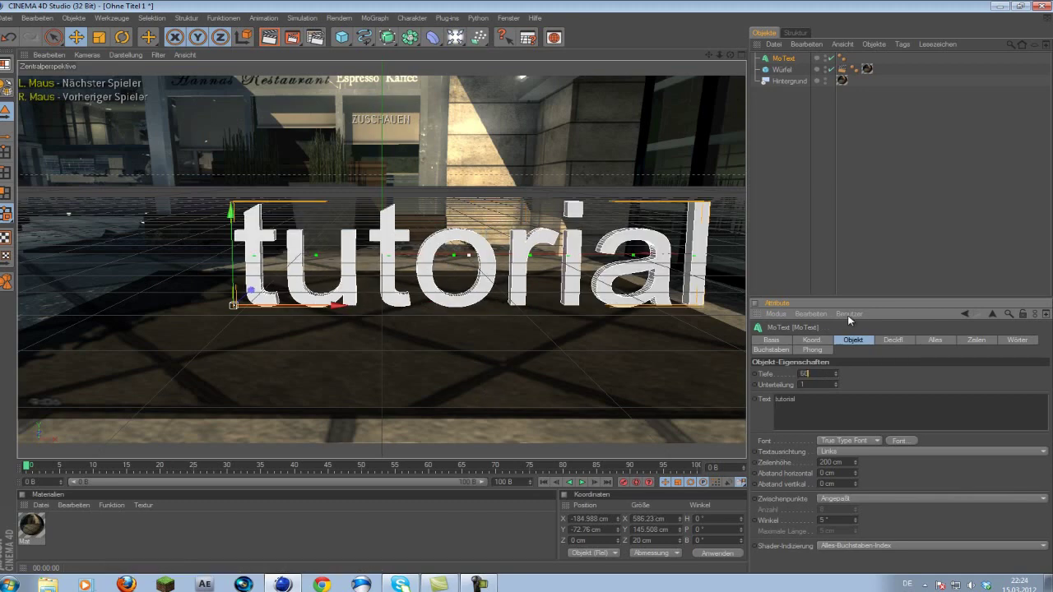
Set Start and Ende caps to Deckflächen und Rundung with 3 steps and 6 cm radius.
{"action": "left_click", "coordinate": [893, 340]}
{"action": "left_click", "coordinate": [871, 374]}
{"action": "left_click", "coordinate": [880, 417]}
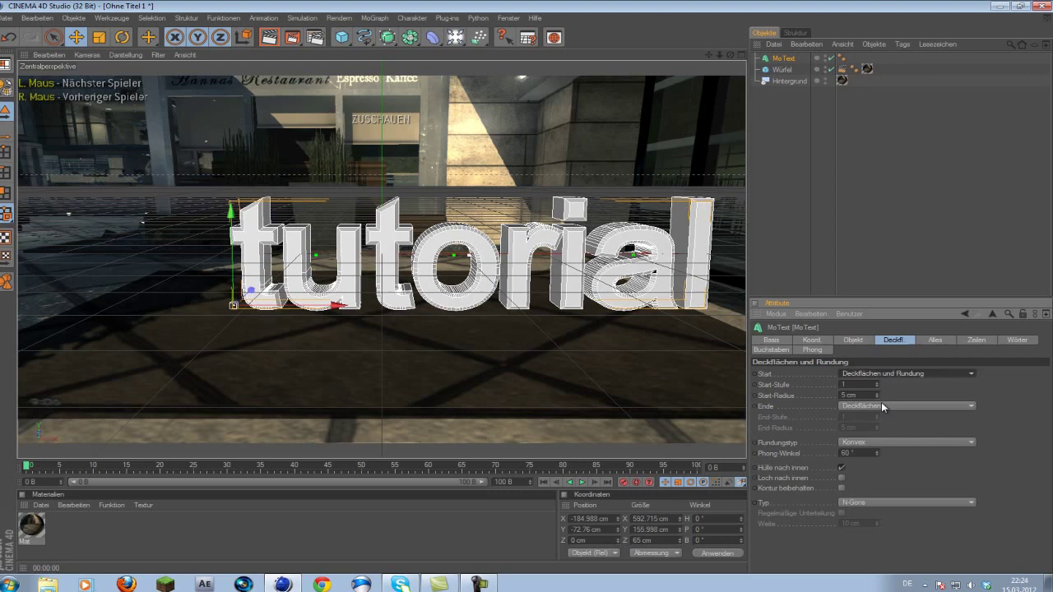
{"action": "left_click", "coordinate": [881, 404]}
{"action": "left_click", "coordinate": [880, 394]}
{"action": "left_click", "coordinate": [877, 384]}
{"action": "left_click", "coordinate": [876, 395]}
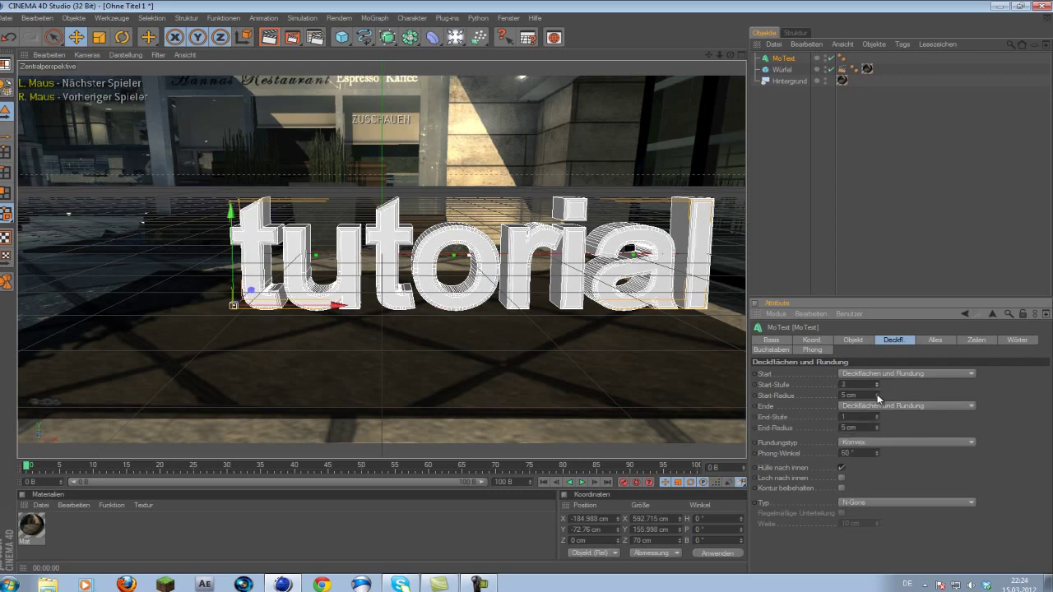
{"action": "left_click_drag", "start_coordinate": [875, 413], "coordinate": [878, 424]}
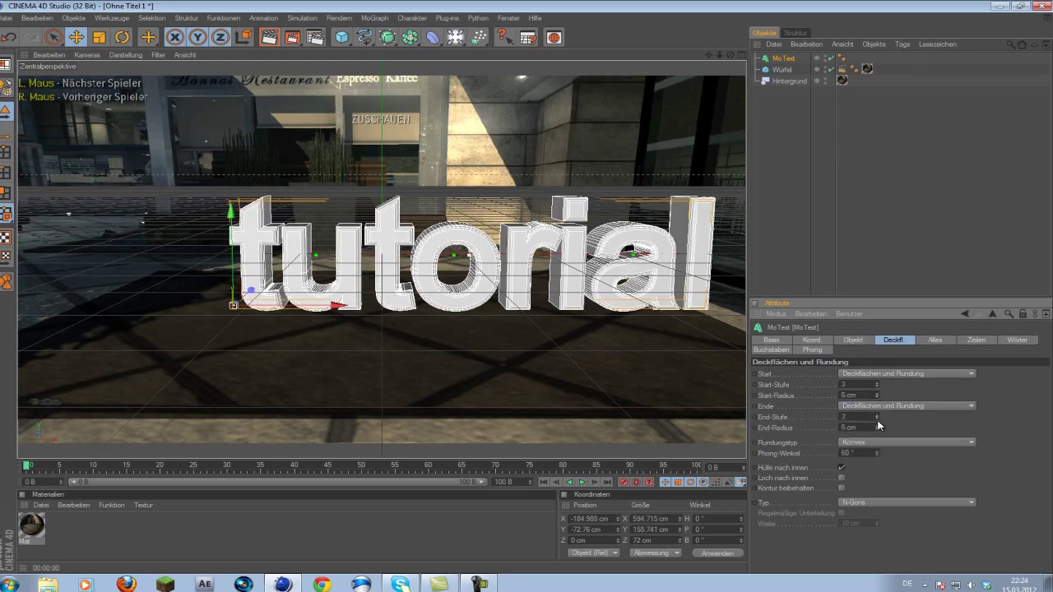
Reselect the text and shift it further left along X.
{"action": "left_click", "coordinate": [779, 222]}
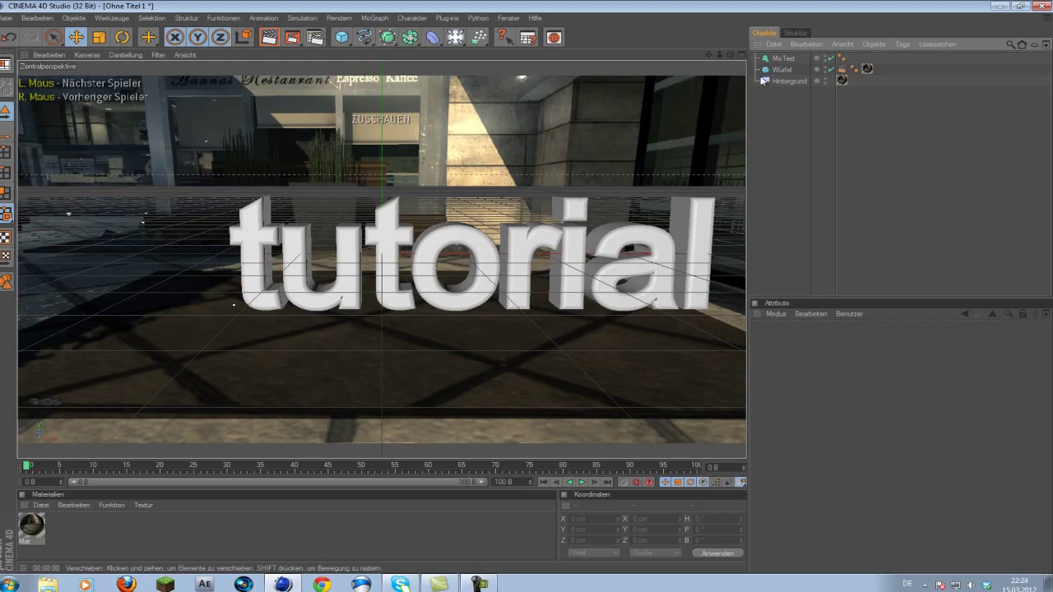
{"action": "left_click", "coordinate": [782, 59]}
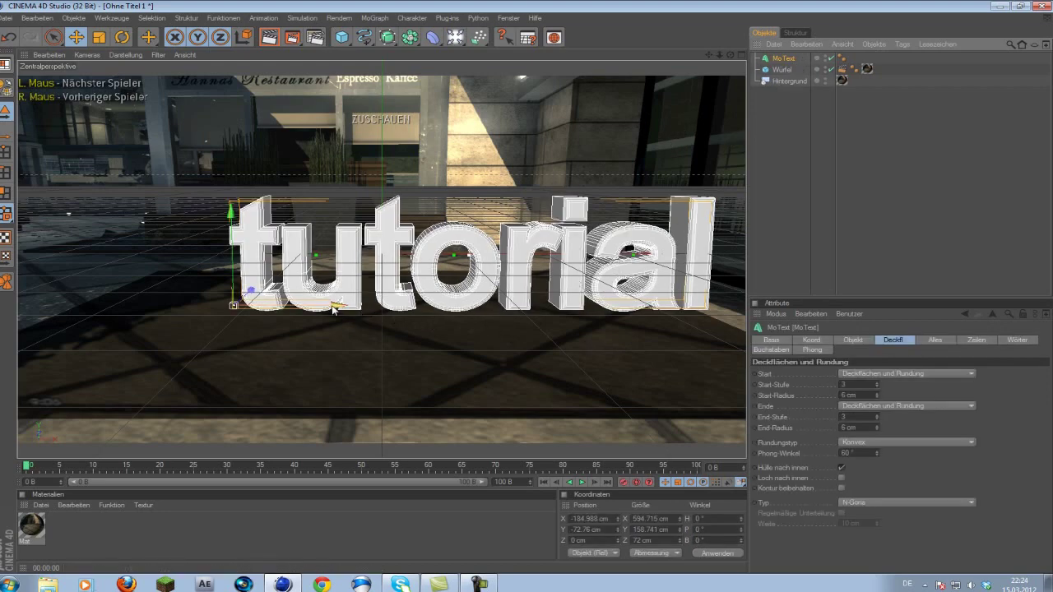
{"action": "left_click_drag", "start_coordinate": [333, 309], "coordinate": [276, 309]}
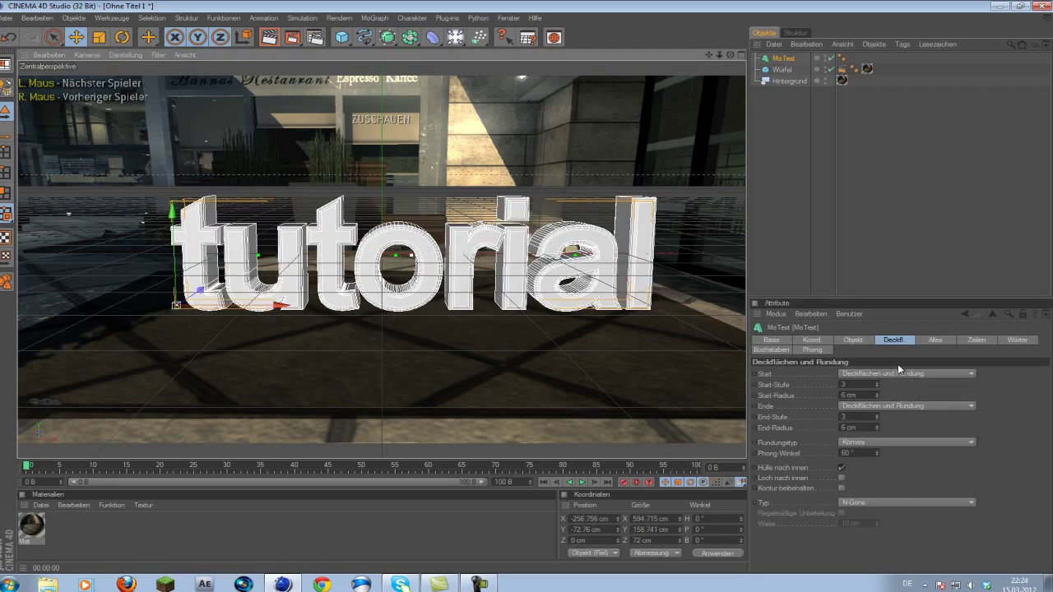
{"action": "left_click", "coordinate": [852, 340]}
Change the MoText font to PERFECT DARK.
{"action": "left_click", "coordinate": [892, 442]}
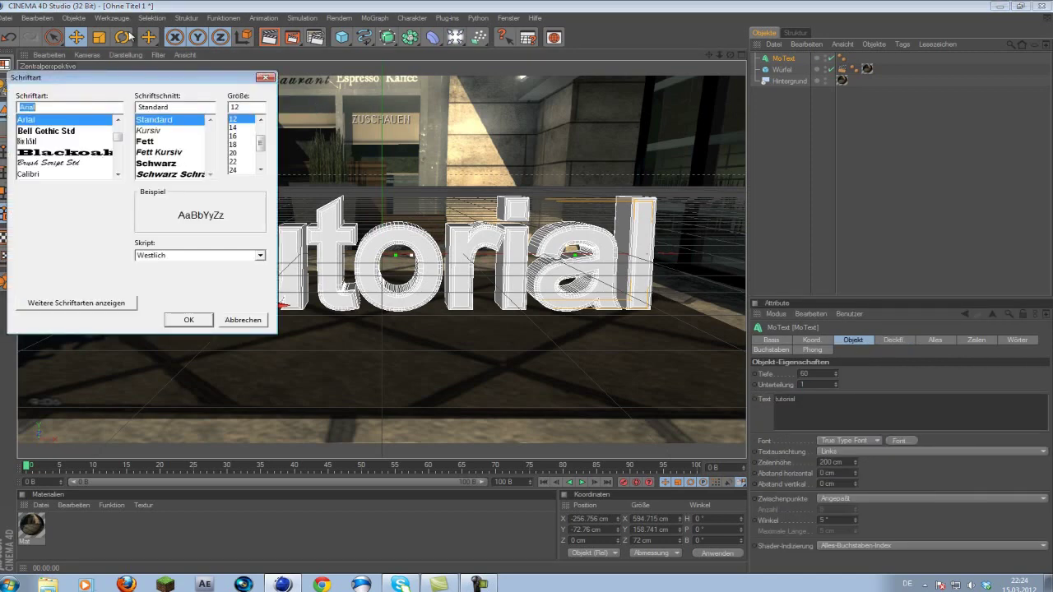
{"action": "left_click_drag", "start_coordinate": [141, 77], "coordinate": [338, 69]}
{"action": "scroll", "coordinate": [280, 148], "scroll_direction": "down", "scroll_amount": 1}
{"action": "left_click", "coordinate": [279, 141]}
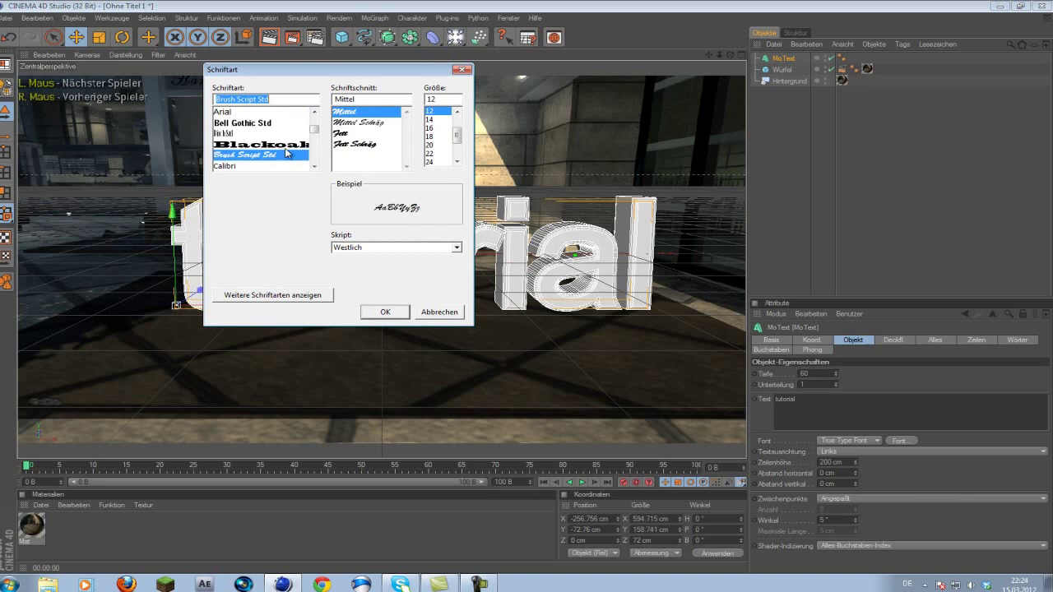
{"action": "scroll", "coordinate": [292, 150], "scroll_direction": "down", "scroll_amount": 3}
{"action": "scroll", "coordinate": [292, 151], "scroll_direction": "down", "scroll_amount": 8}
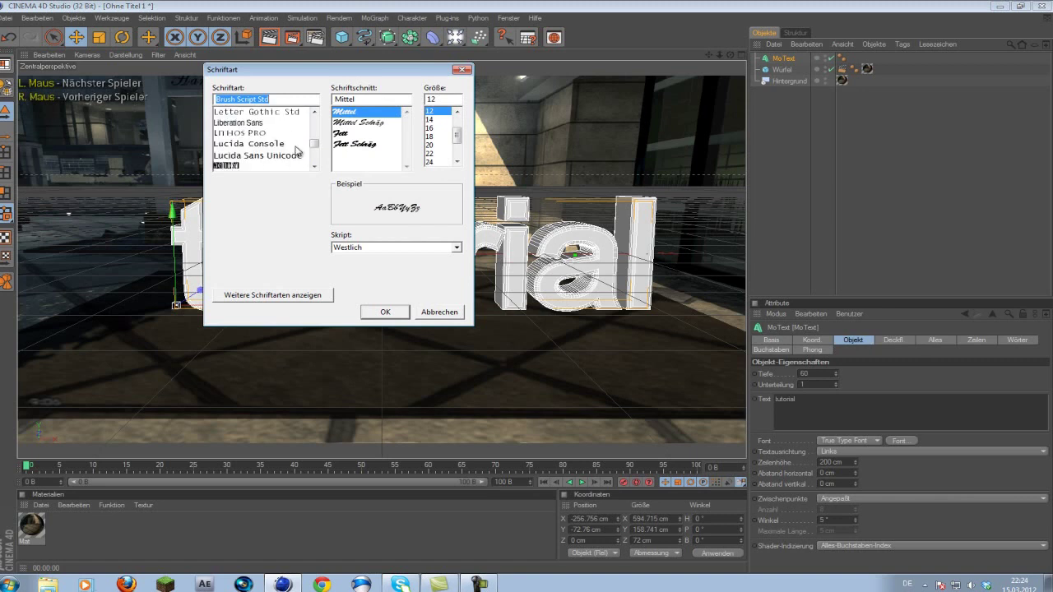
{"action": "scroll", "coordinate": [296, 149], "scroll_direction": "down", "scroll_amount": 3}
{"action": "scroll", "coordinate": [288, 148], "scroll_direction": "up", "scroll_amount": 2}
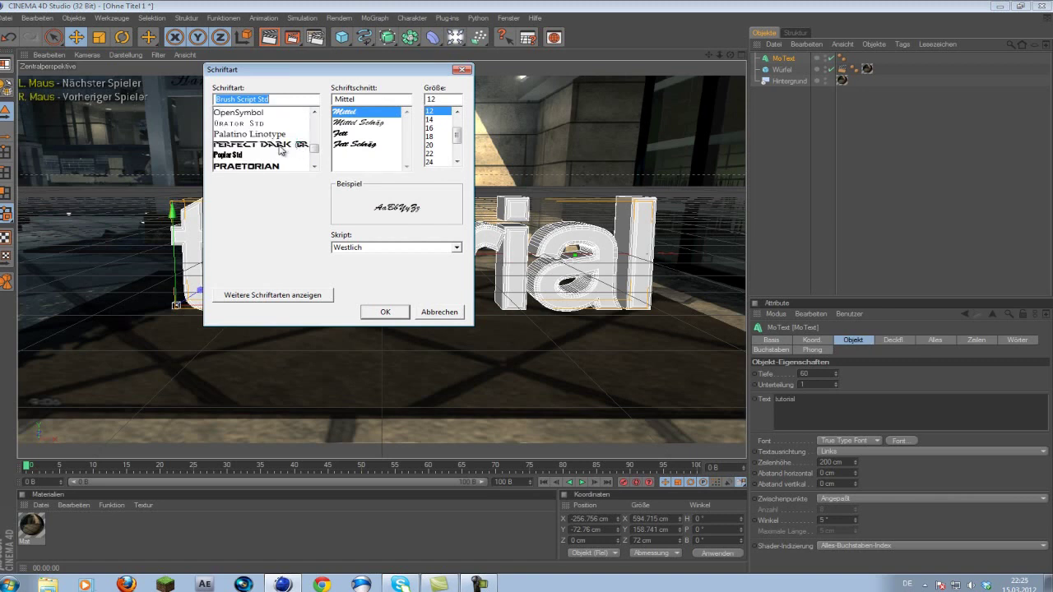
{"action": "left_click", "coordinate": [255, 145]}
{"action": "left_click", "coordinate": [384, 312]}
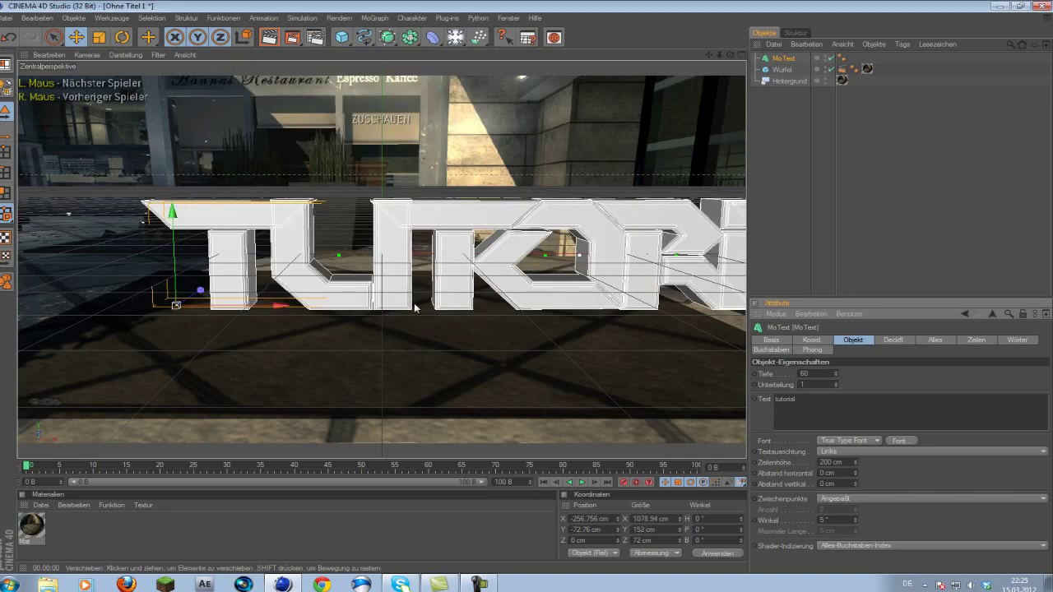
Scale the TUTORIAL text down and centre it over the floor.
{"action": "left_click_drag", "start_coordinate": [299, 324], "coordinate": [211, 322]}
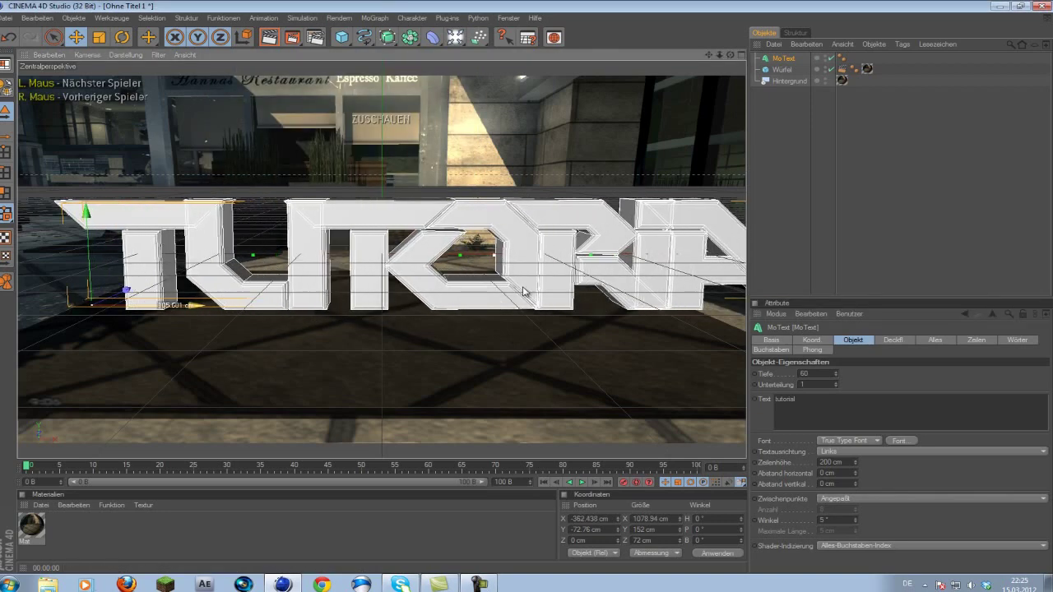
{"action": "left_click", "coordinate": [100, 38]}
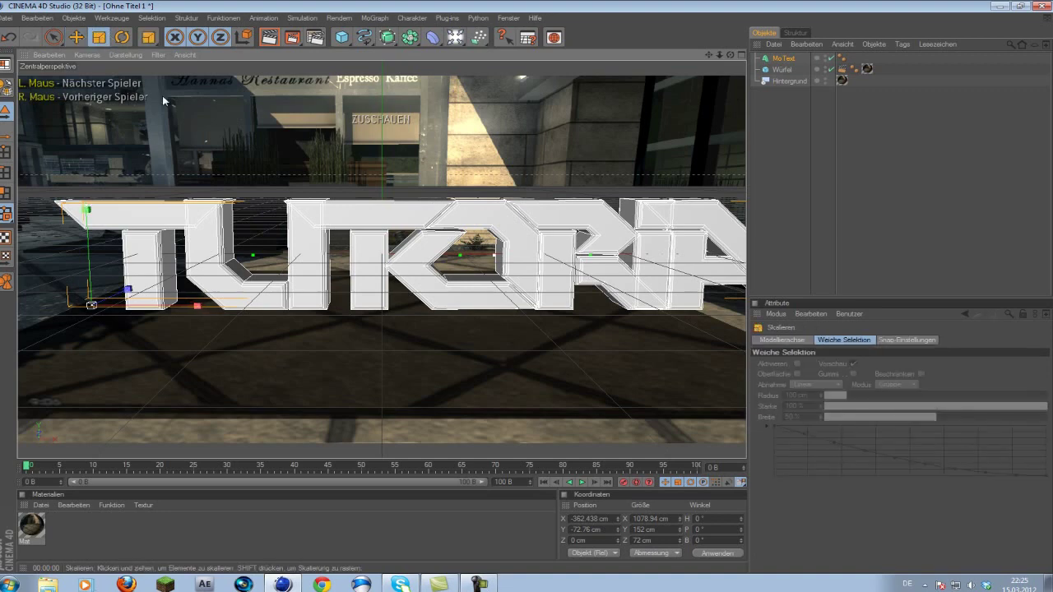
{"action": "left_click_drag", "start_coordinate": [434, 235], "coordinate": [497, 286]}
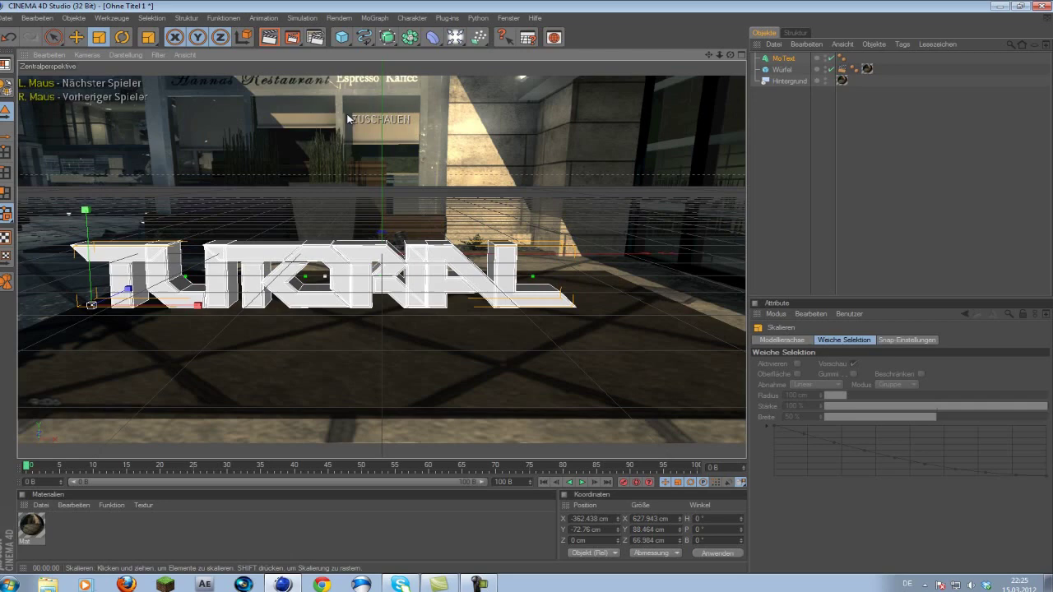
{"action": "left_click", "coordinate": [76, 37]}
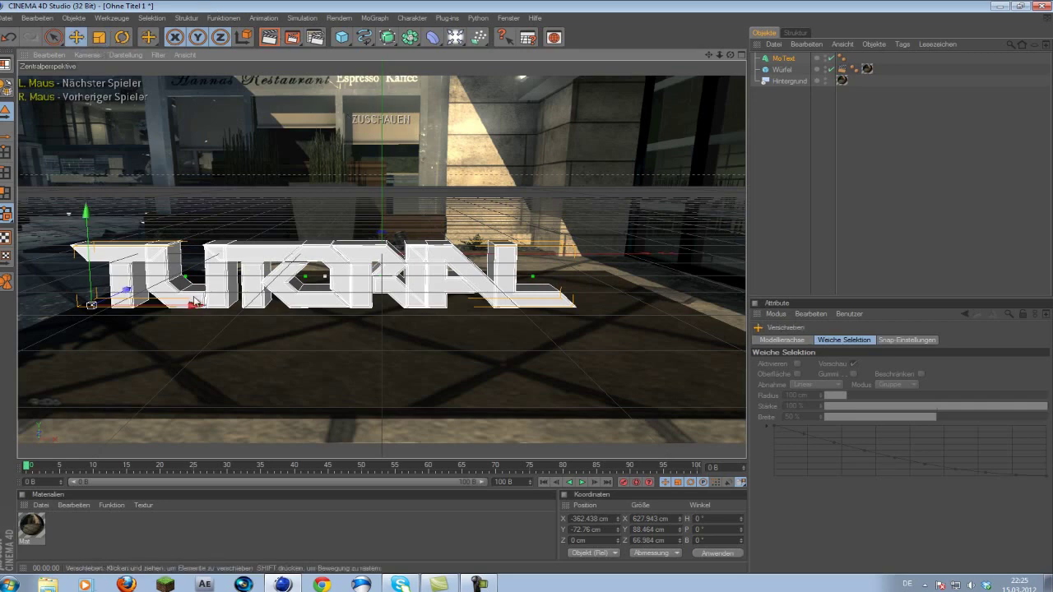
{"action": "left_click_drag", "start_coordinate": [401, 291], "coordinate": [239, 292]}
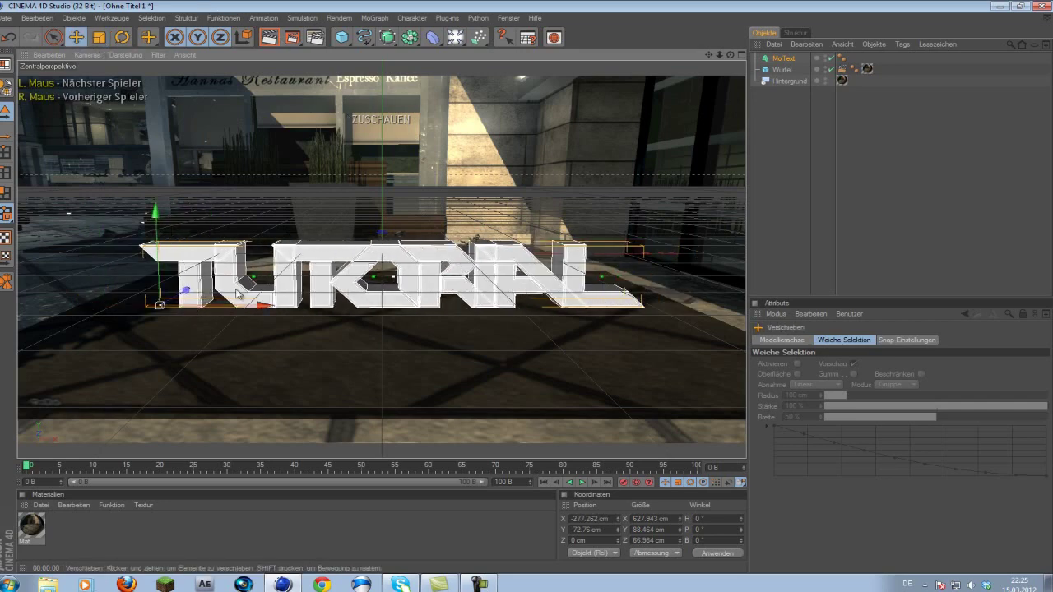
Clear the selection and render a preview of the text above the floor.
{"action": "left_click", "coordinate": [781, 111]}
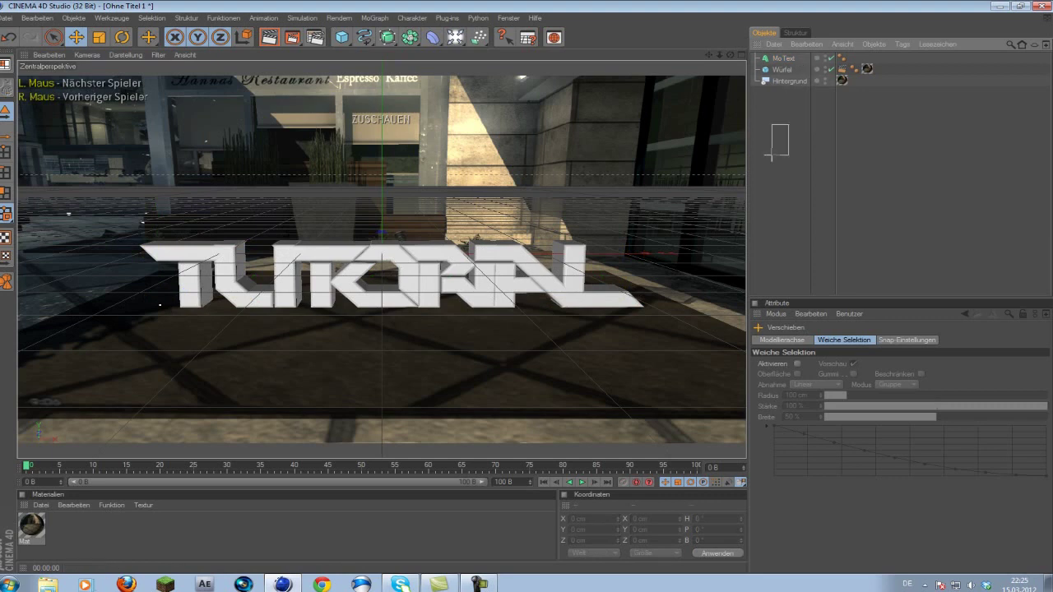
{"action": "left_click", "coordinate": [782, 70]}
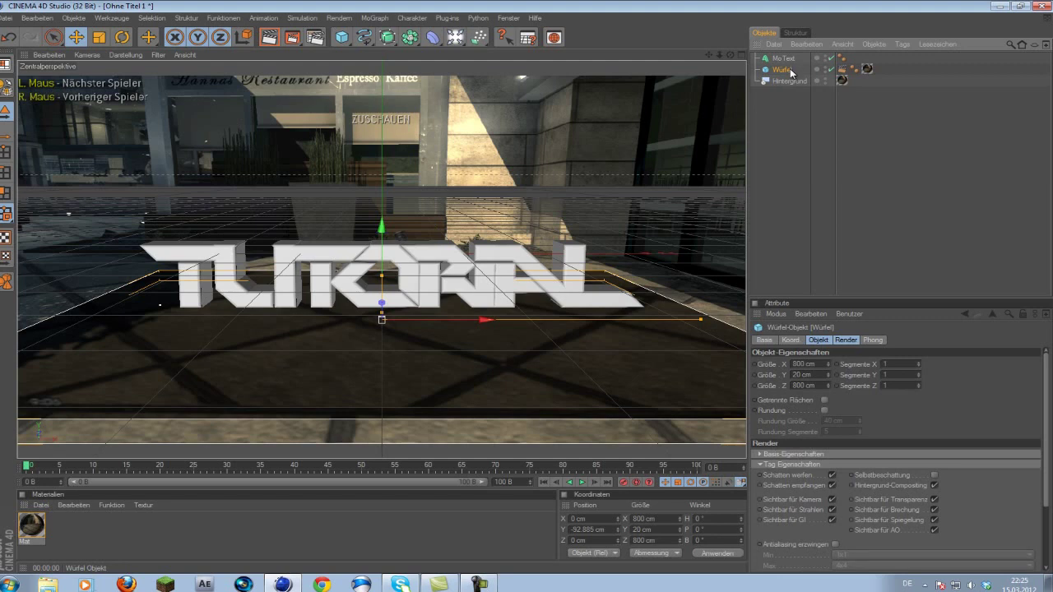
{"action": "left_click_drag", "start_coordinate": [770, 138], "coordinate": [854, 163]}
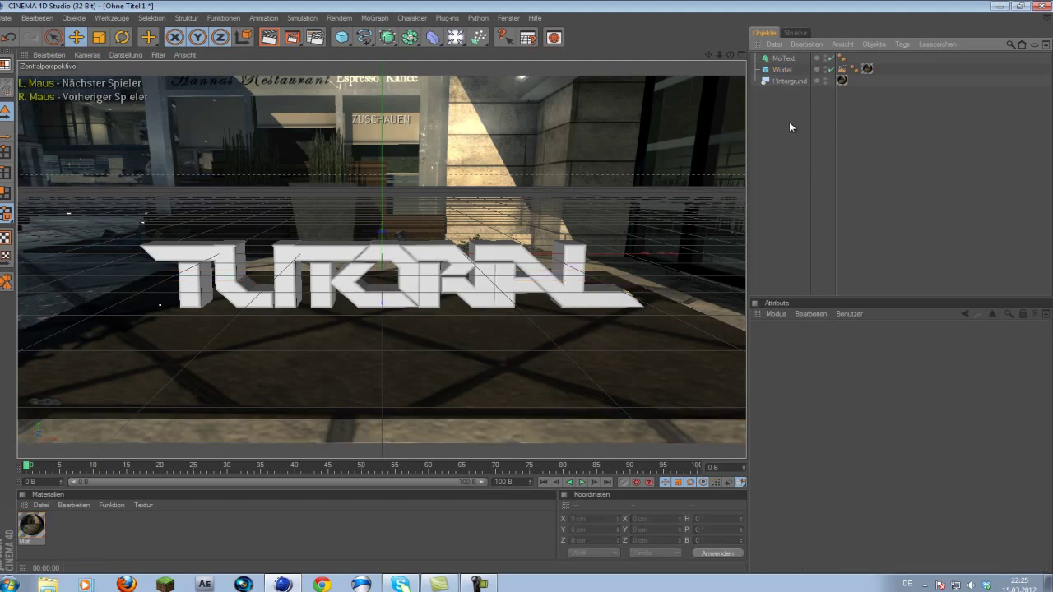
{"action": "left_click", "coordinate": [783, 69]}
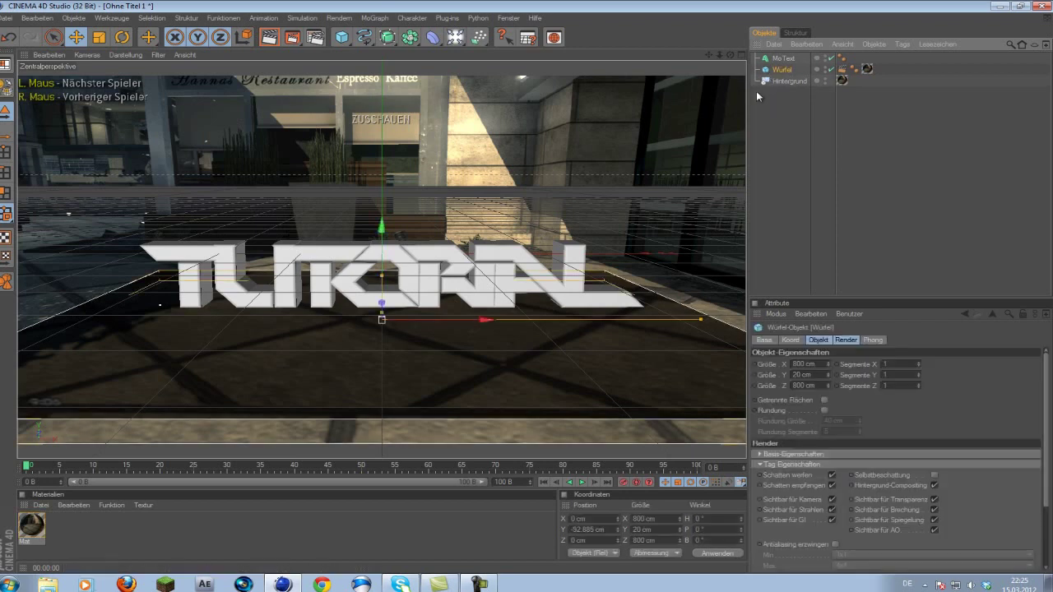
{"action": "left_click", "coordinate": [800, 108]}
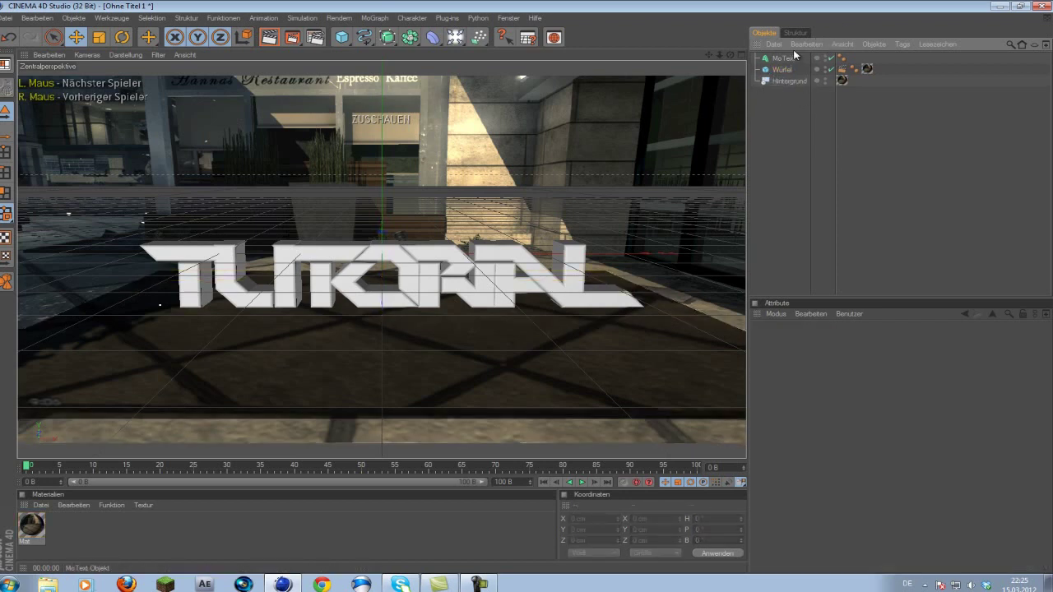
{"action": "left_click", "coordinate": [269, 37]}
{"action": "left_click", "coordinate": [789, 103]}
Fracture the floor cube with Thrausi into 200 pieces that break on collision.
{"action": "left_click", "coordinate": [778, 70]}
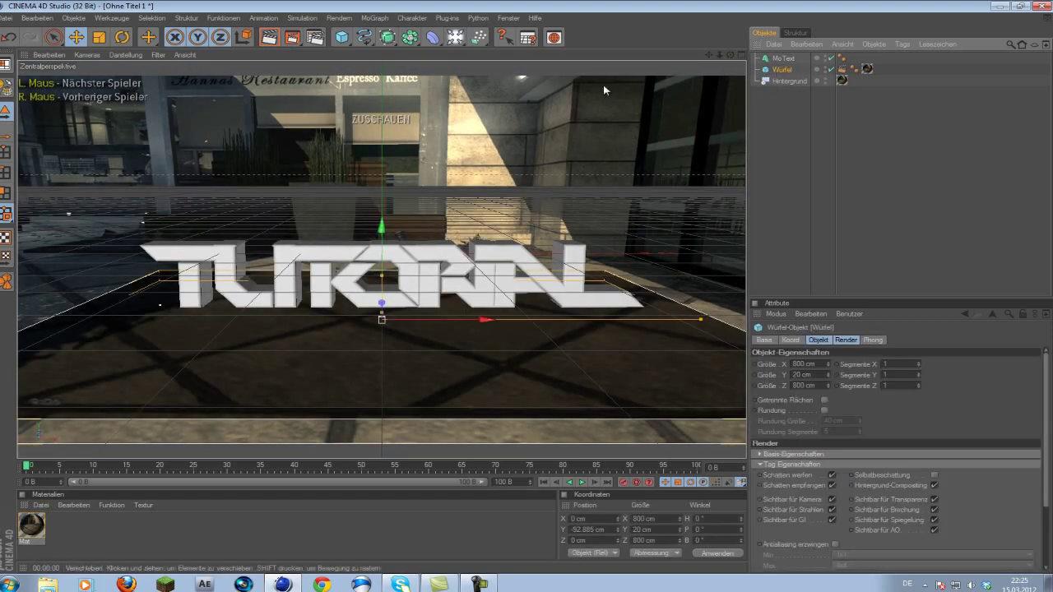
{"action": "left_click", "coordinate": [447, 17]}
{"action": "mouse_move", "coordinate": [489, 60]}
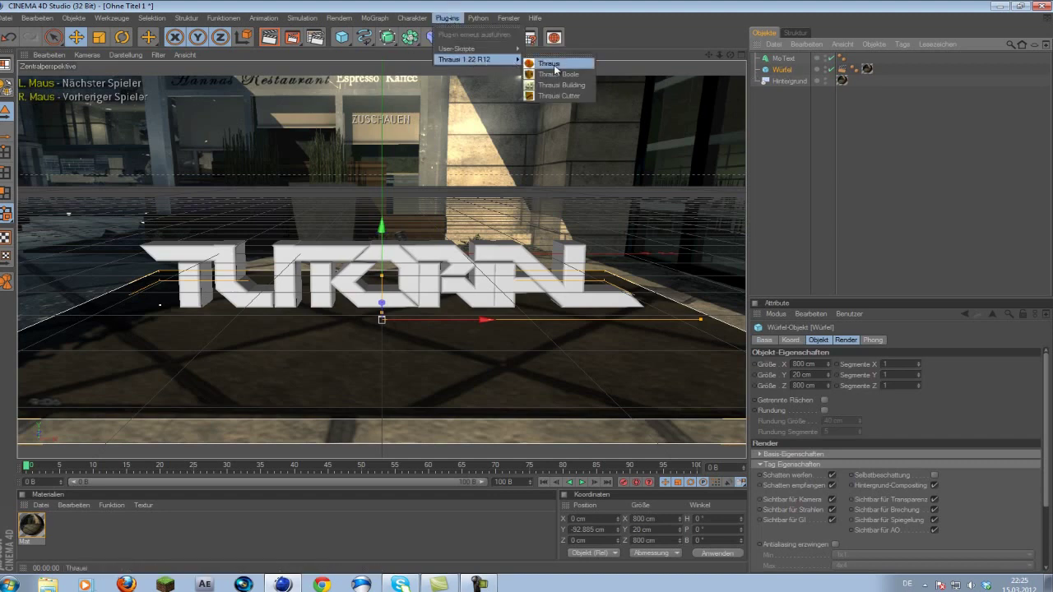
{"action": "left_click", "coordinate": [555, 66]}
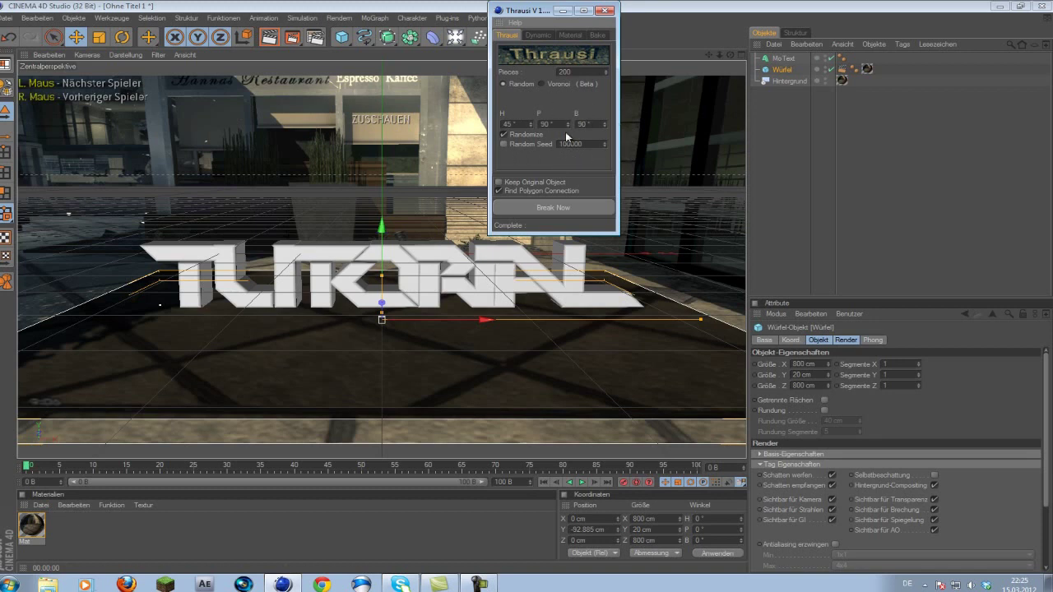
{"action": "left_click", "coordinate": [543, 33]}
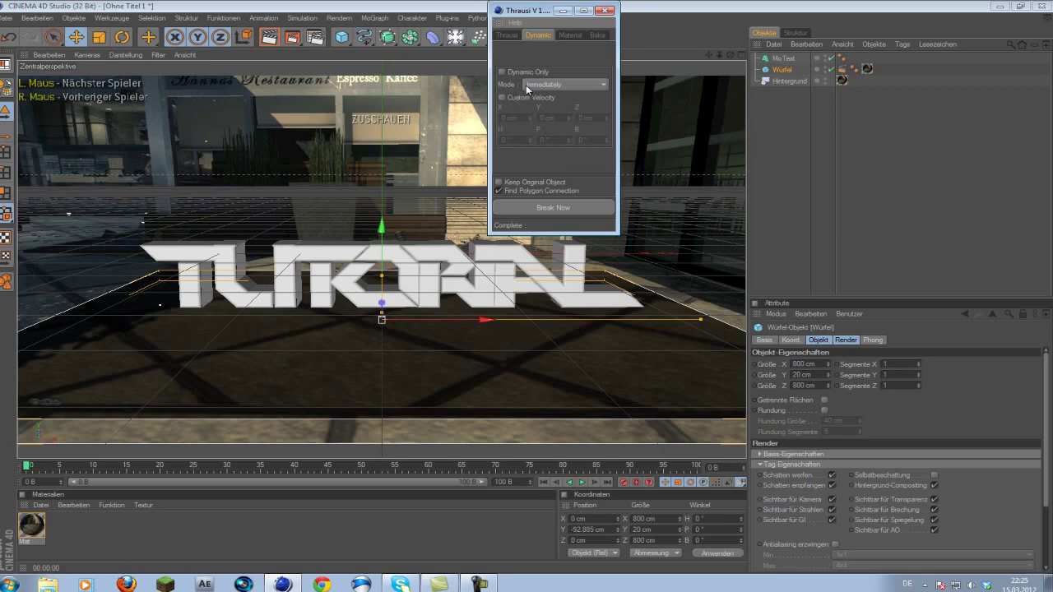
{"action": "left_click", "coordinate": [553, 85]}
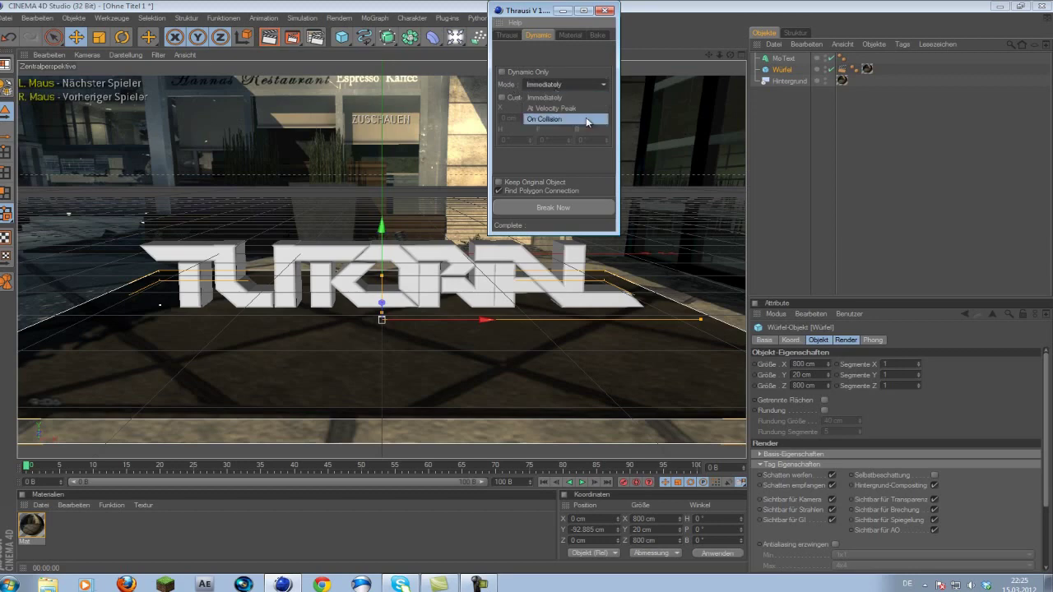
{"action": "left_click", "coordinate": [588, 121]}
{"action": "left_click", "coordinate": [571, 208]}
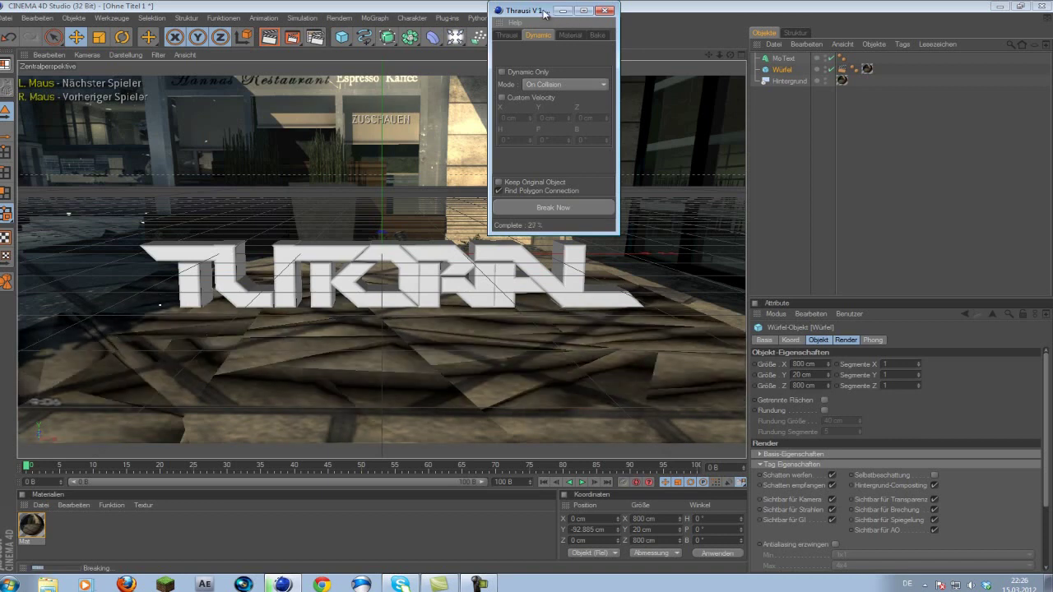
{"action": "left_click", "coordinate": [783, 69]}
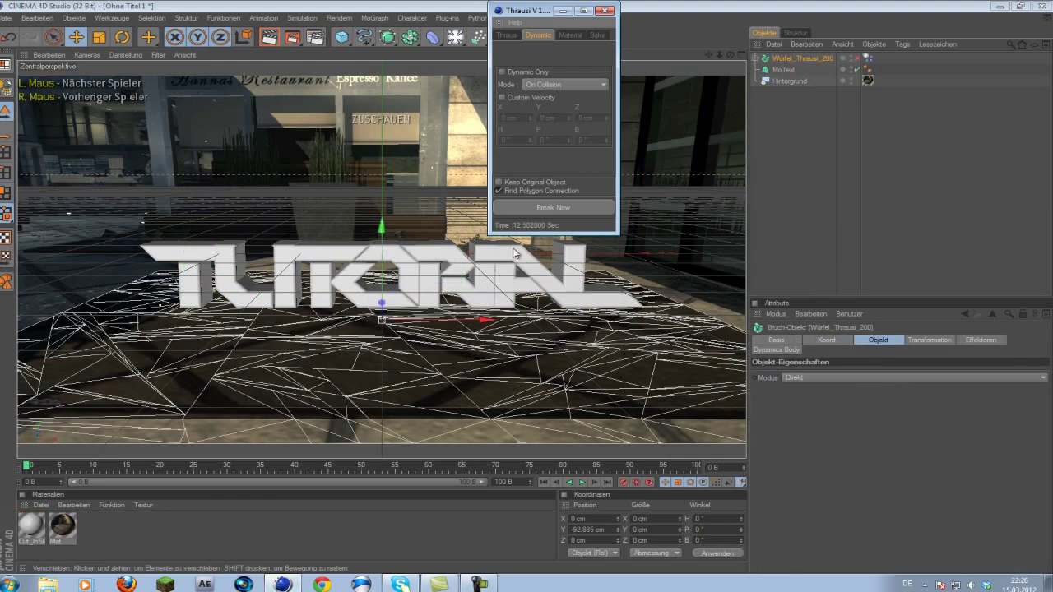
Close the Thrausi window and drag MoText above Würfel_Thrausi_200 in the Object Manager.
{"action": "left_click_drag", "start_coordinate": [543, 14], "coordinate": [512, 48]}
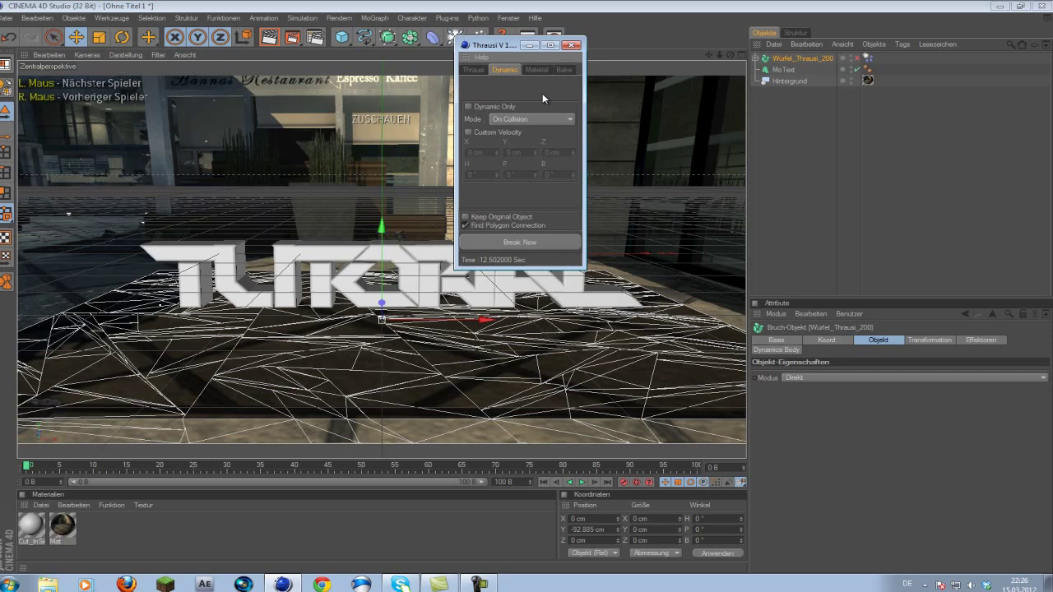
{"action": "left_click", "coordinate": [572, 45]}
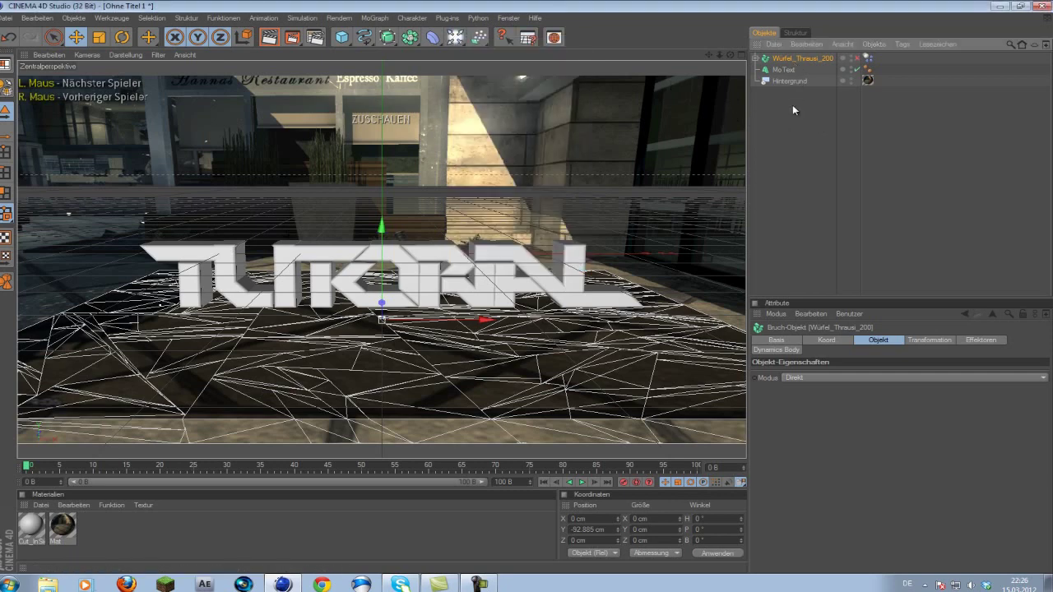
{"action": "left_click", "coordinate": [783, 70]}
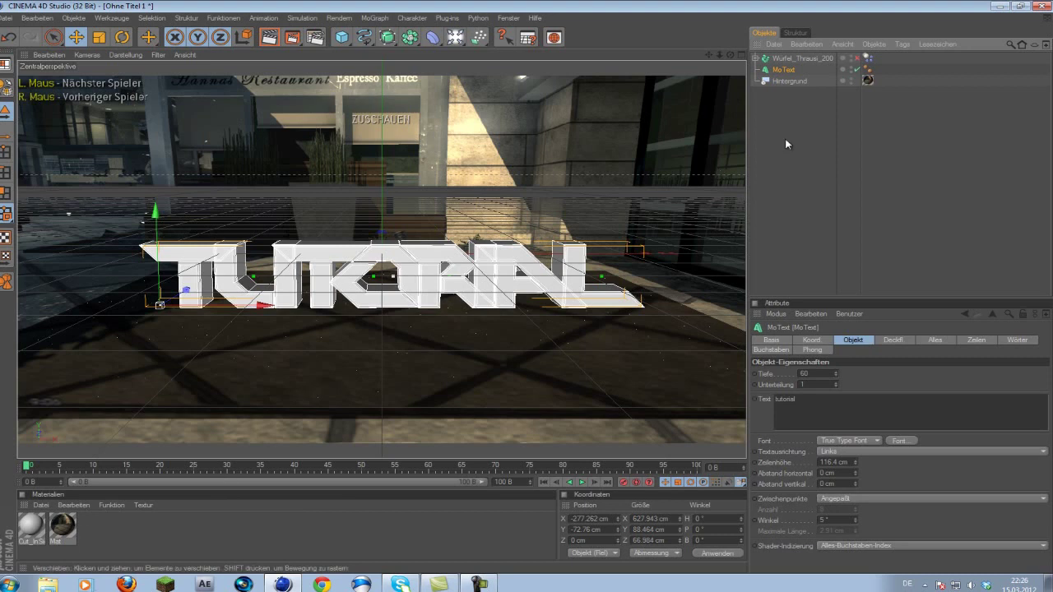
{"action": "left_click_drag", "start_coordinate": [788, 71], "coordinate": [790, 56]}
{"action": "left_click", "coordinate": [211, 540]}
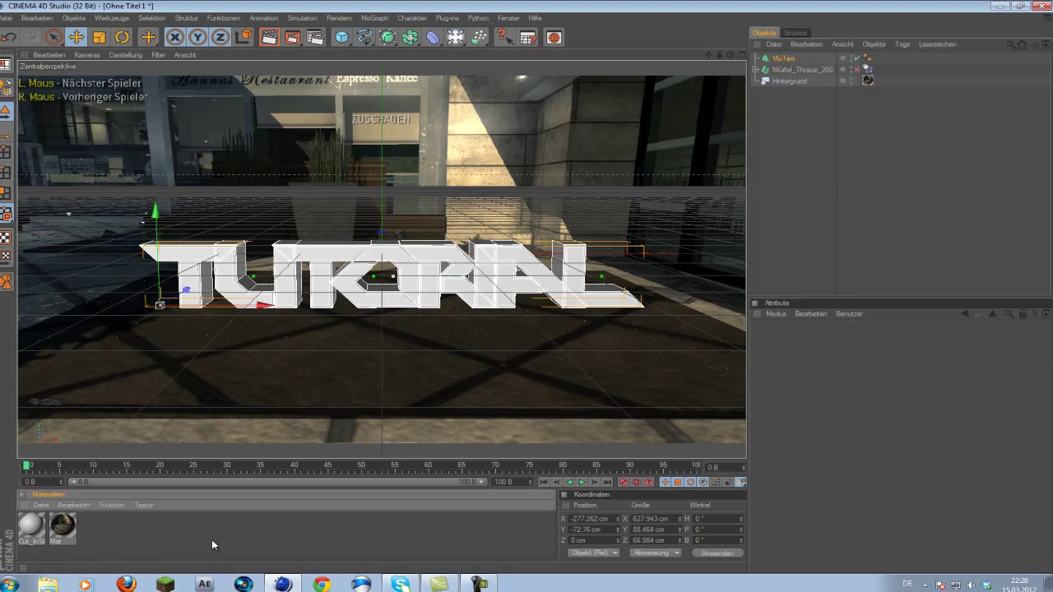
Create a new material Mat.1 and turn off its specular highlight.
{"action": "left_click", "coordinate": [37, 505]}
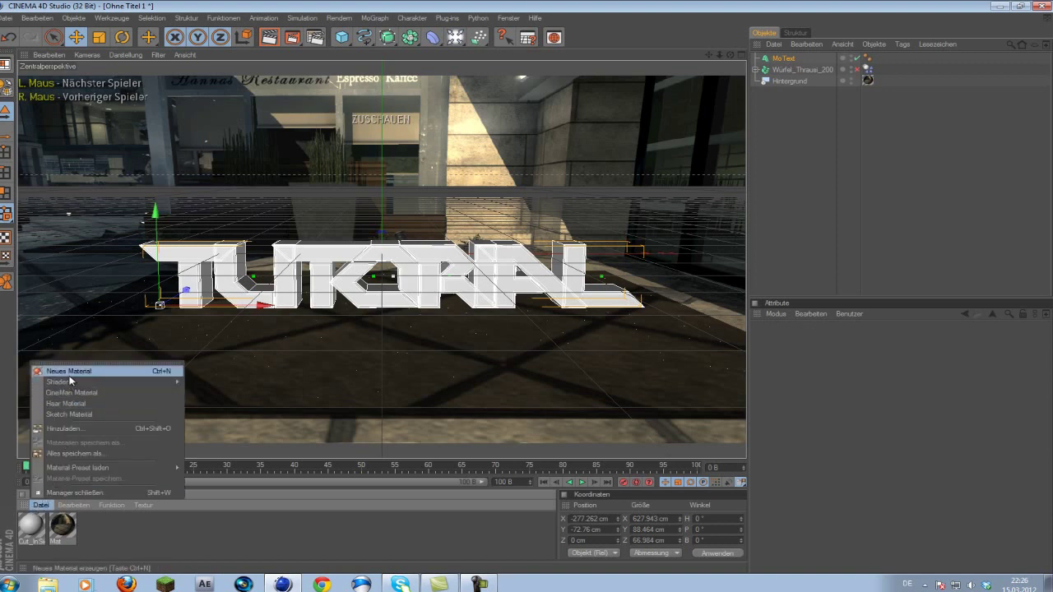
{"action": "left_click", "coordinate": [71, 376]}
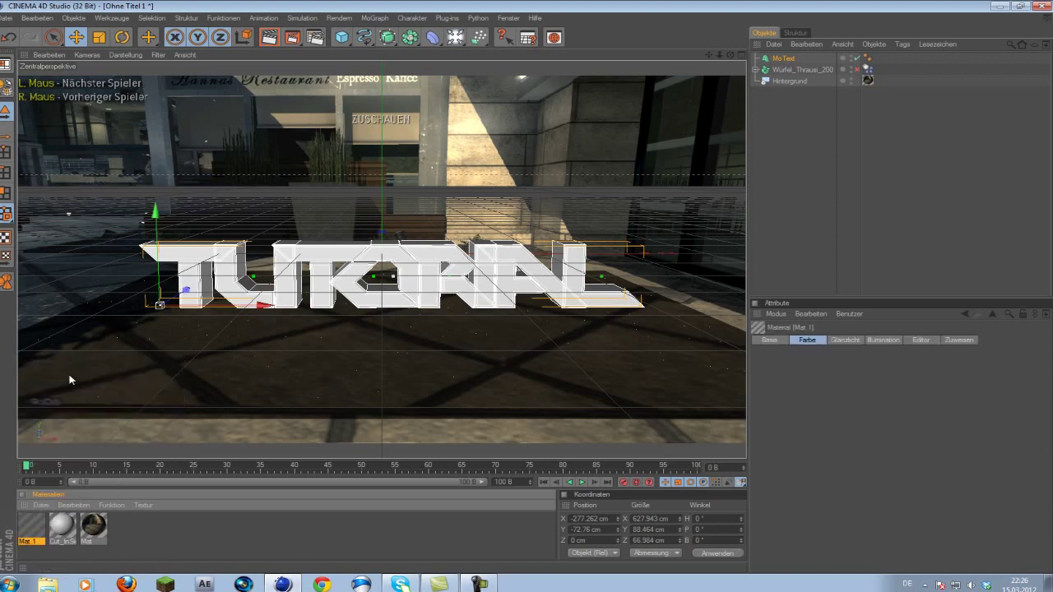
{"action": "double_click", "coordinate": [32, 524]}
{"action": "left_click_drag", "start_coordinate": [340, 80], "coordinate": [365, 113]}
{"action": "left_click", "coordinate": [240, 228]}
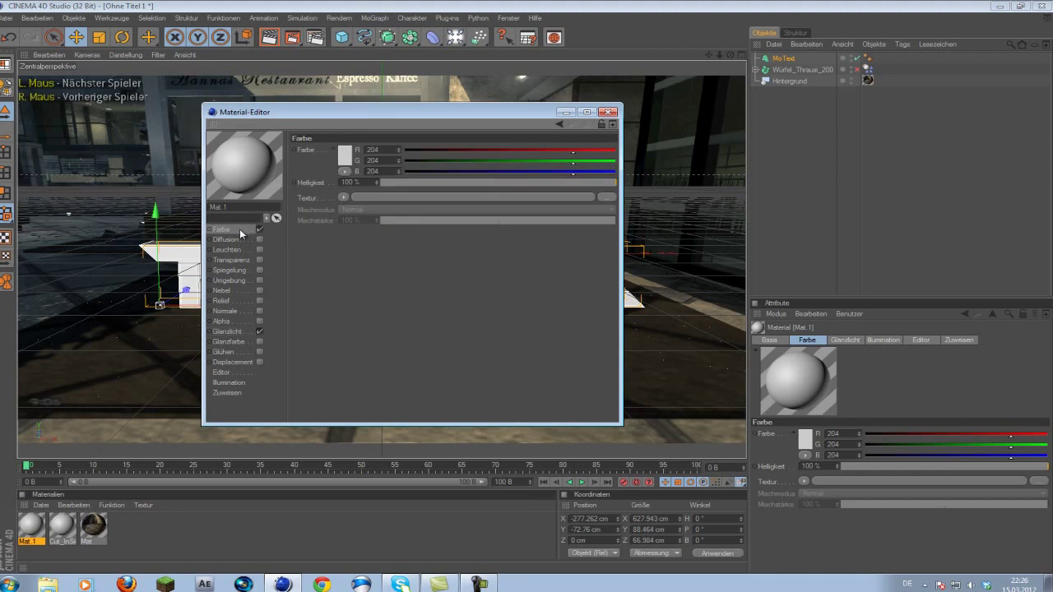
{"action": "left_click", "coordinate": [259, 331]}
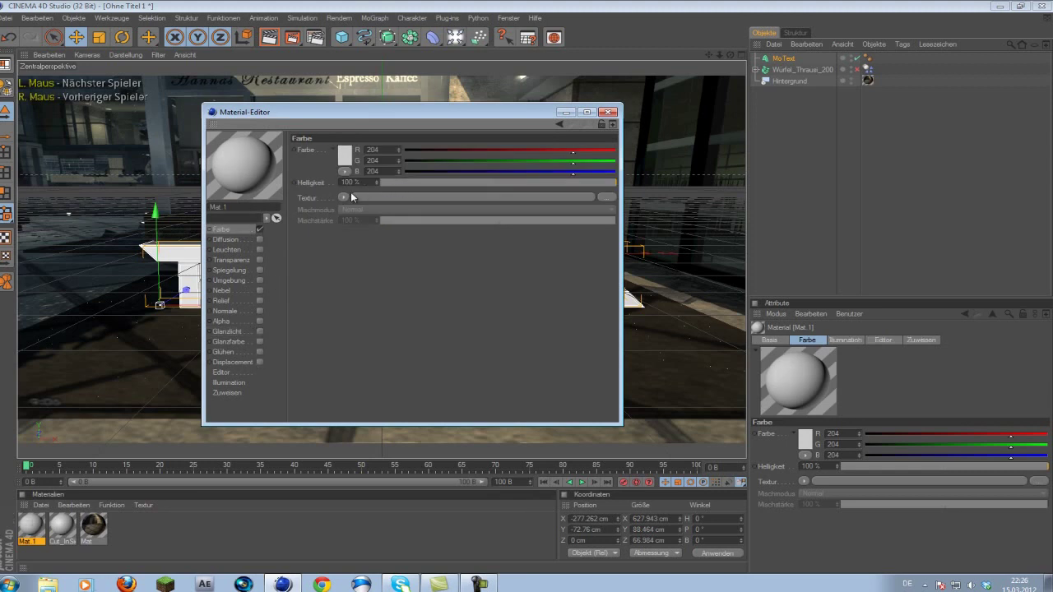
Set Mat.1's colour to light blue: R 0, G 180, B 255.
{"action": "left_click_drag", "start_coordinate": [573, 166], "coordinate": [404, 165]}
{"action": "left_click_drag", "start_coordinate": [493, 151], "coordinate": [381, 152]}
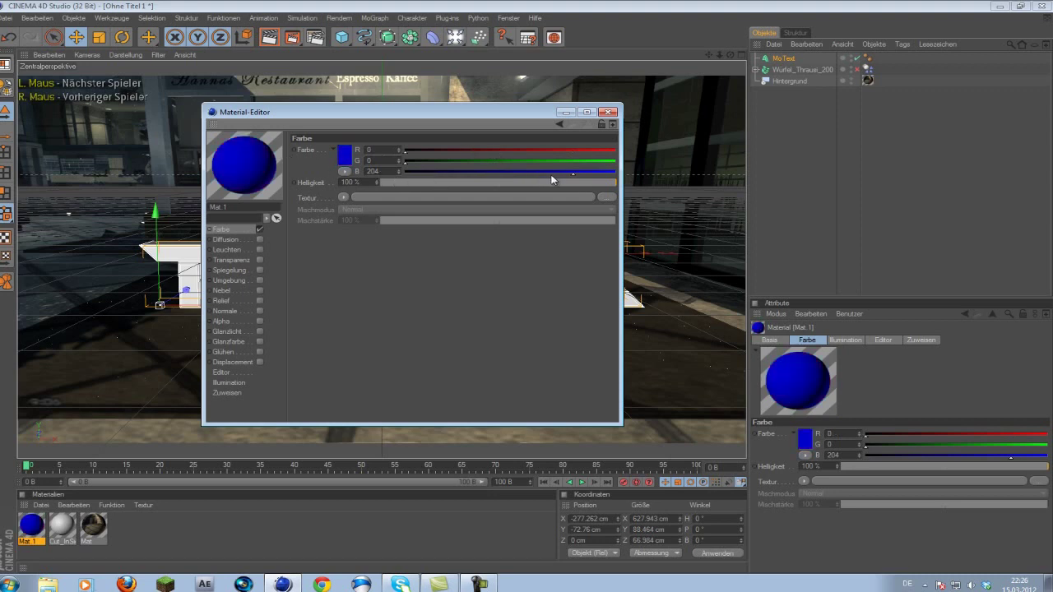
{"action": "left_click_drag", "start_coordinate": [530, 171], "coordinate": [600, 164]}
{"action": "left_click", "coordinate": [510, 160]}
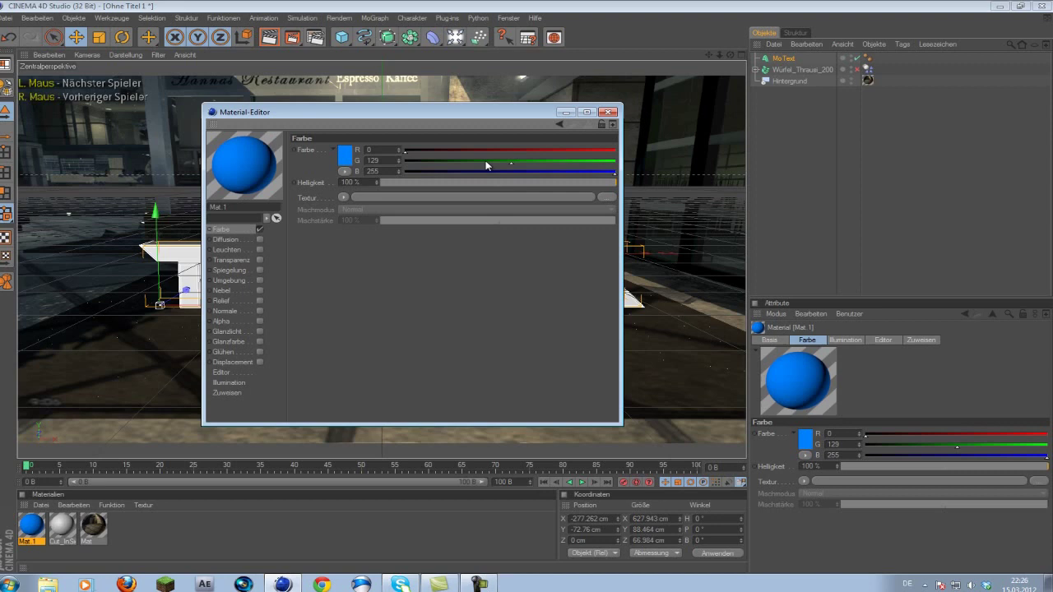
{"action": "left_click_drag", "start_coordinate": [520, 164], "coordinate": [554, 161]}
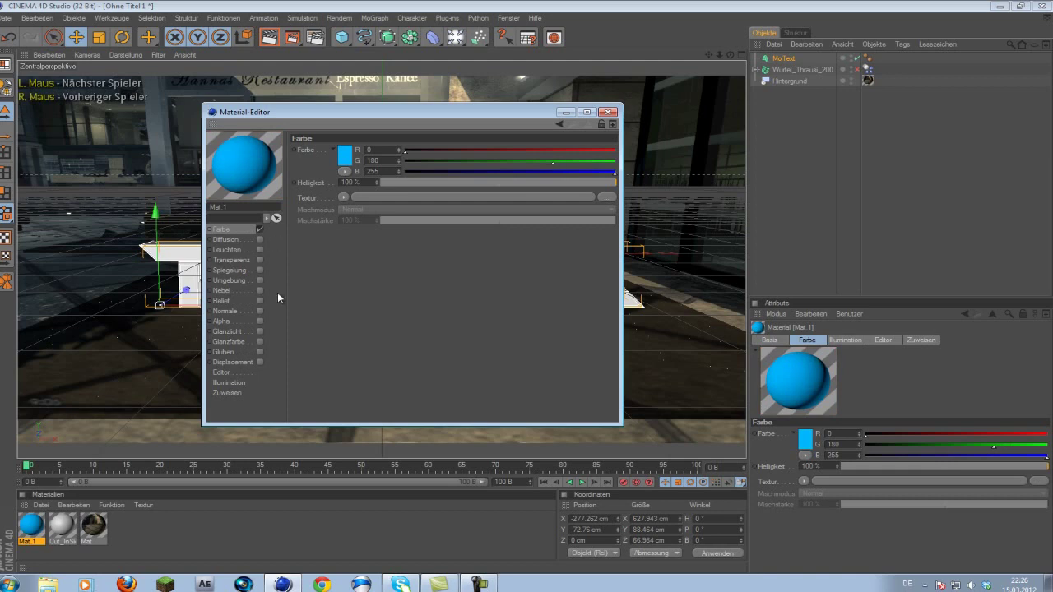
Enable reflection on Mat.1 at 50% strength and close the editor.
{"action": "left_click", "coordinate": [260, 270]}
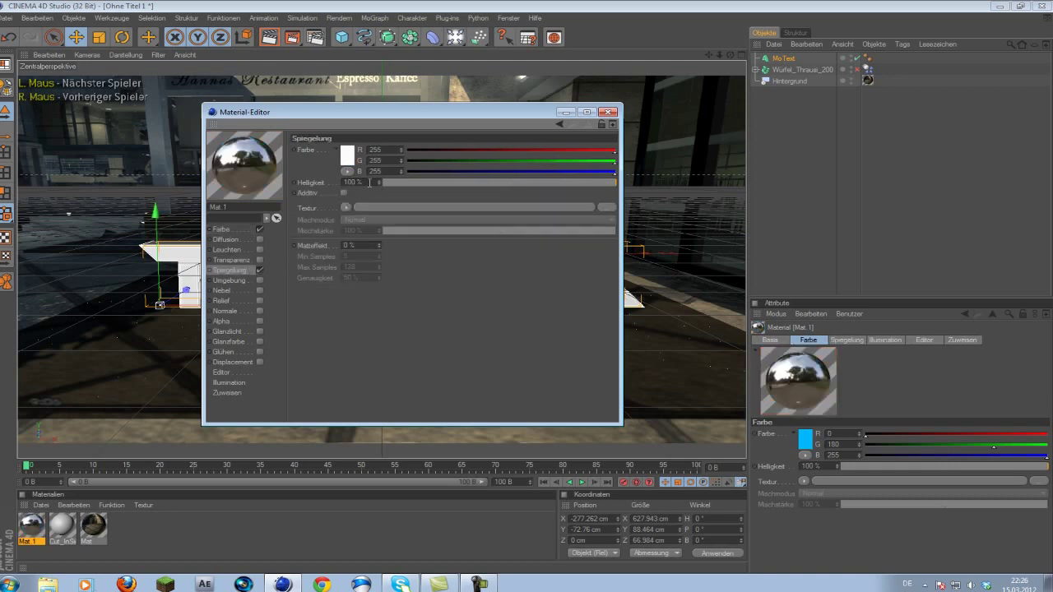
{"action": "type", "text": "50"}
{"action": "key", "text": "Return"}
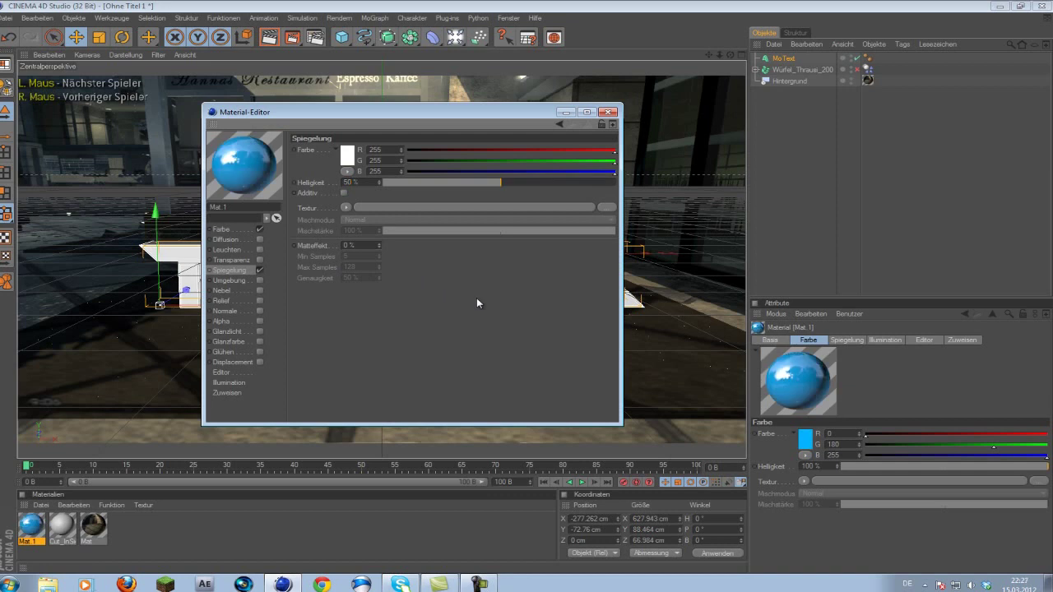
{"action": "left_click", "coordinate": [607, 112]}
Apply Mat.1 to the MoText object and preview the render.
{"action": "left_click_drag", "start_coordinate": [29, 531], "coordinate": [851, 82]}
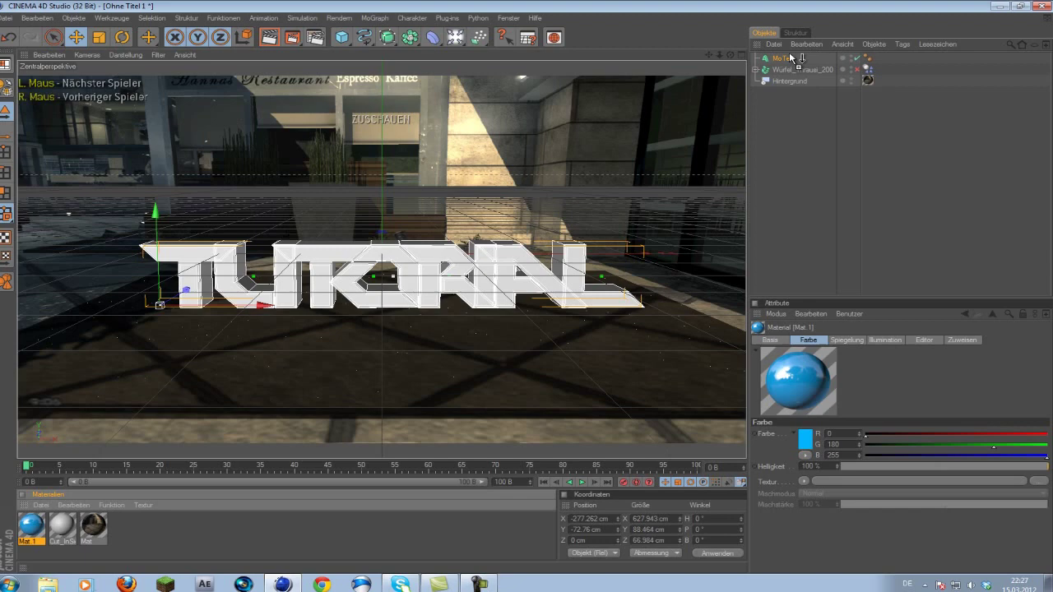
{"action": "left_click_drag", "start_coordinate": [789, 52], "coordinate": [788, 55]}
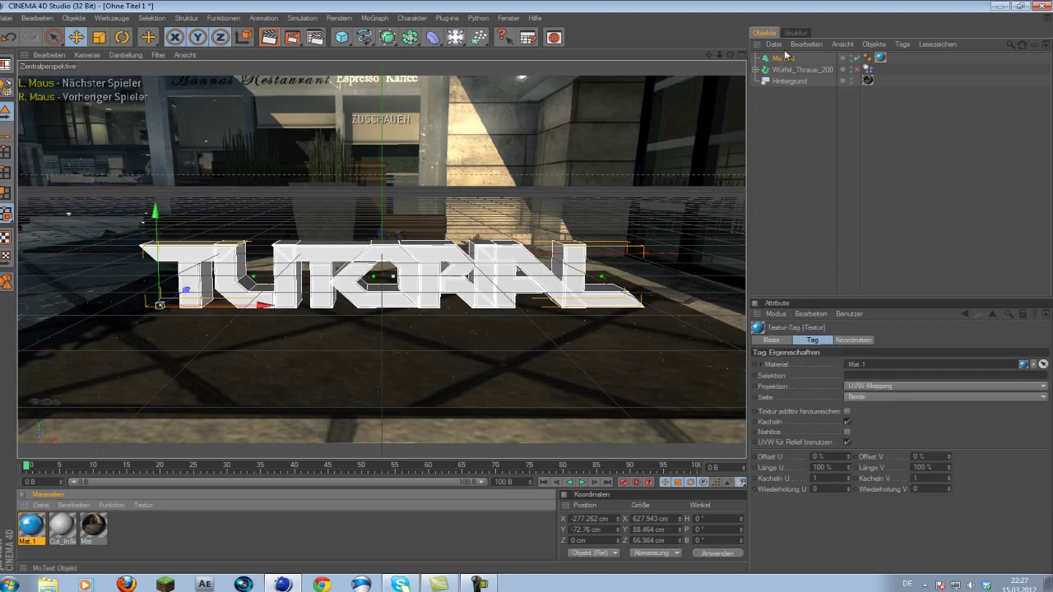
{"action": "left_click", "coordinate": [269, 37]}
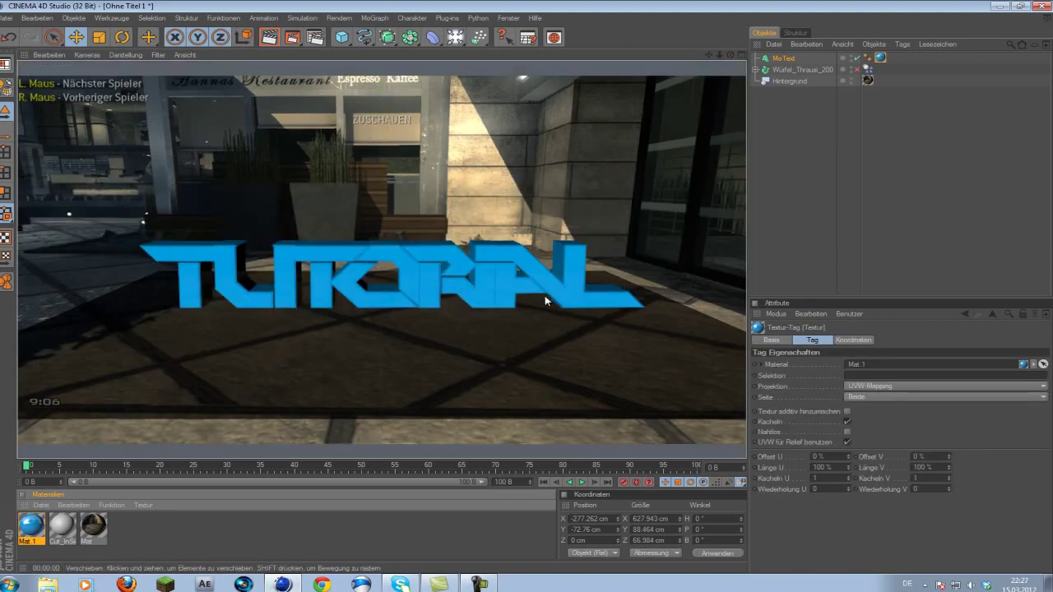
Raise the TUTORIAL text to about Y 299.519 cm above the floor.
{"action": "left_click", "coordinate": [792, 70]}
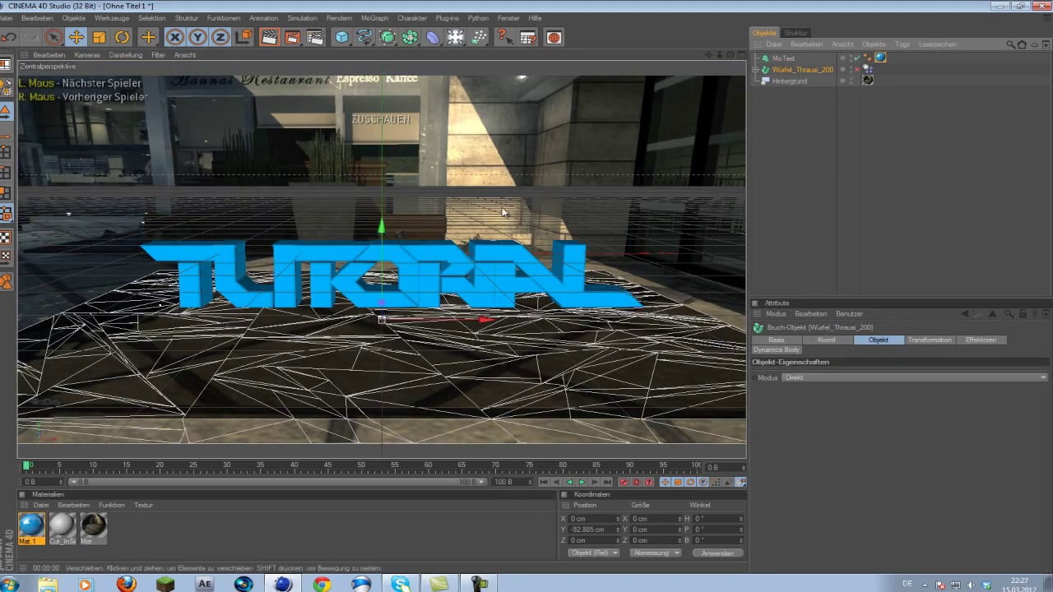
{"action": "left_click", "coordinate": [795, 59]}
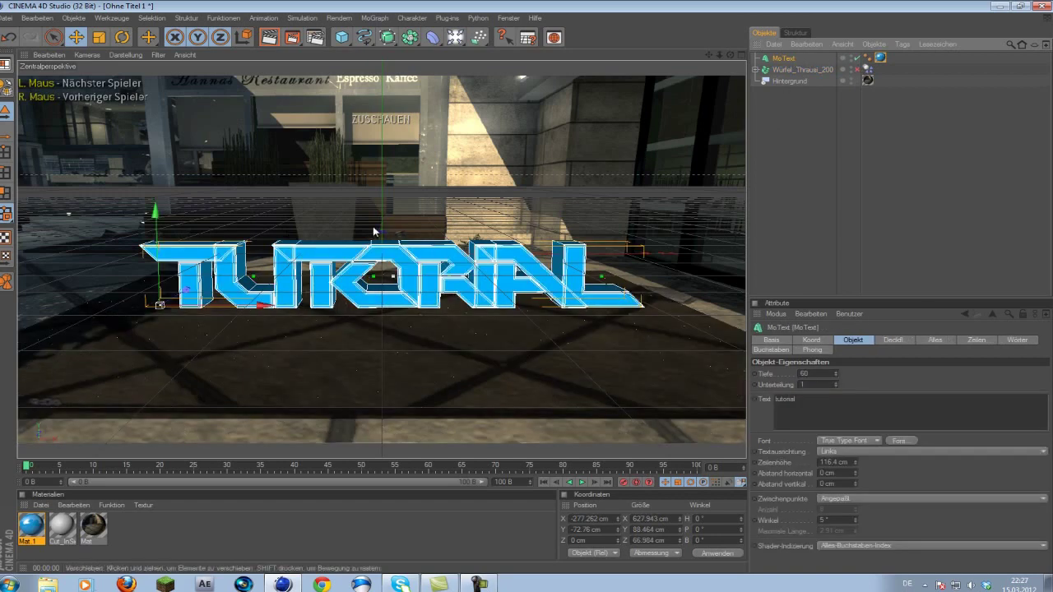
{"action": "left_click_drag", "start_coordinate": [152, 212], "coordinate": [523, 289]}
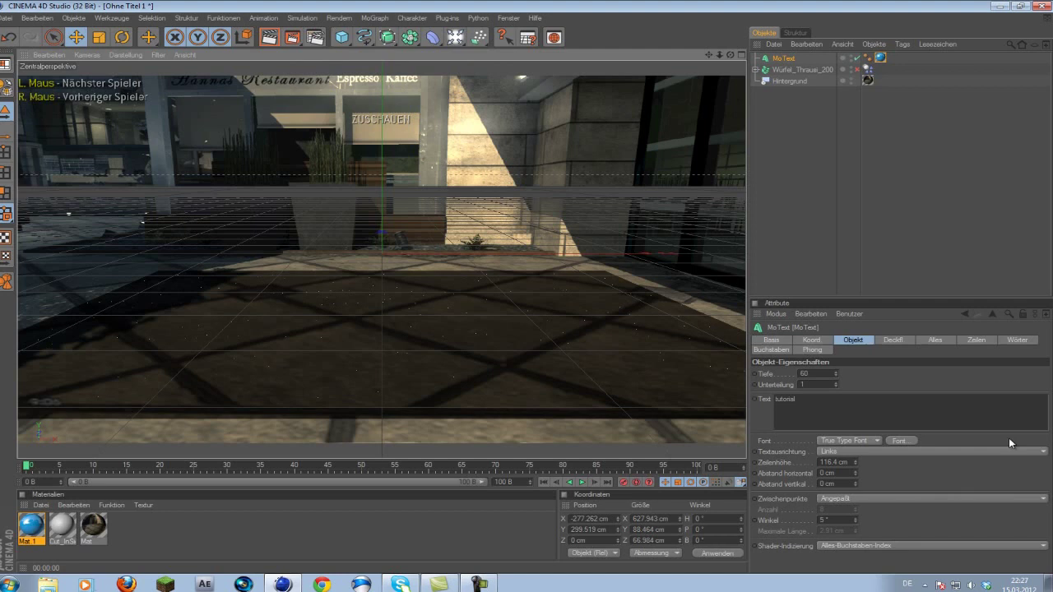
Add a Dynamics Body tag to the MoText object.
{"action": "left_click", "coordinate": [803, 64]}
{"action": "left_click", "coordinate": [784, 60]}
{"action": "right_click", "coordinate": [788, 61]}
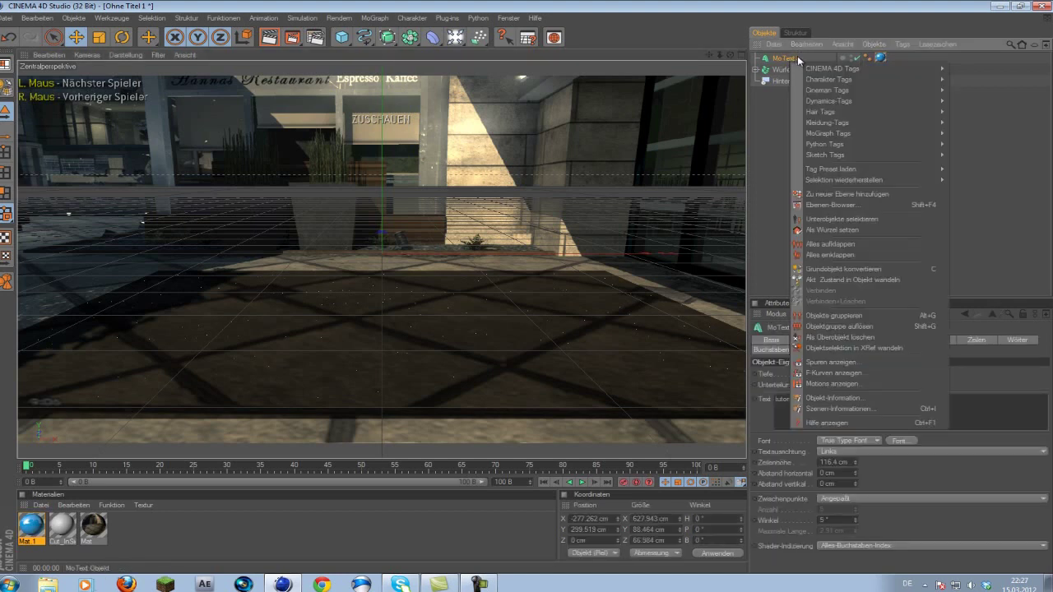
{"action": "mouse_move", "coordinate": [832, 69]}
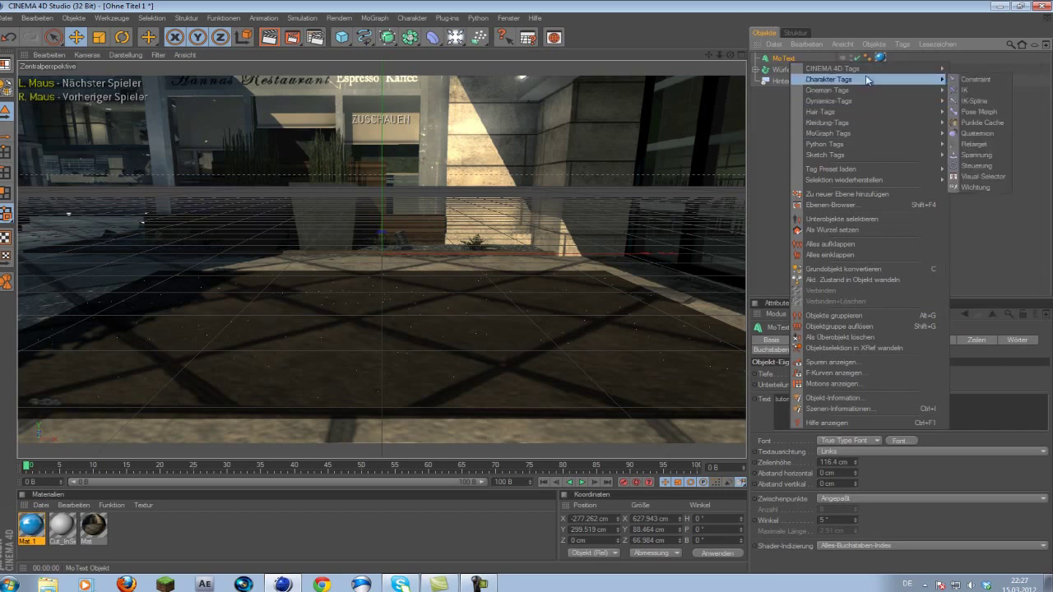
{"action": "mouse_move", "coordinate": [858, 103]}
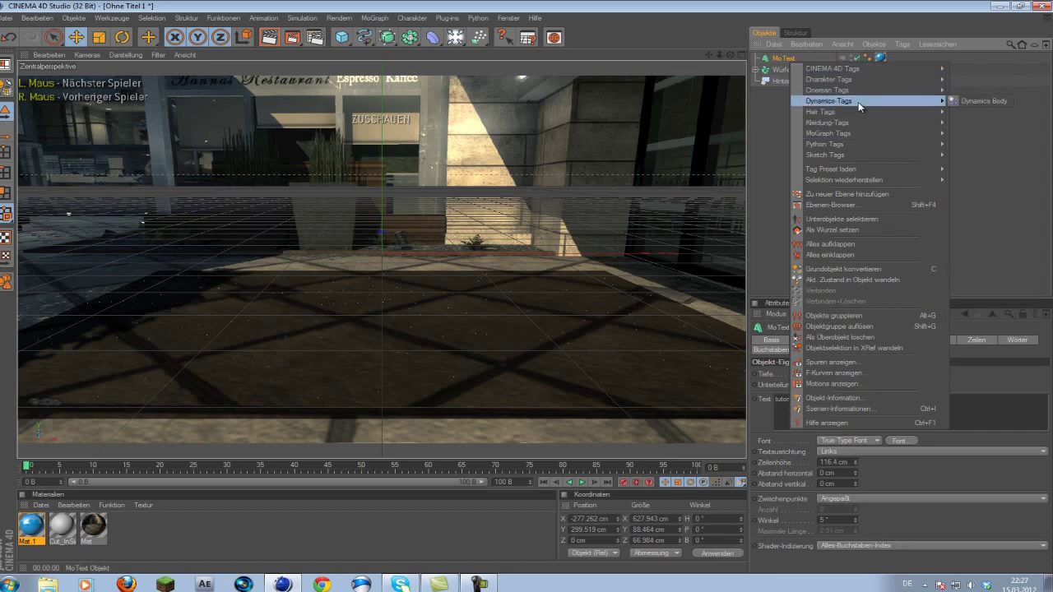
{"action": "left_click", "coordinate": [980, 100]}
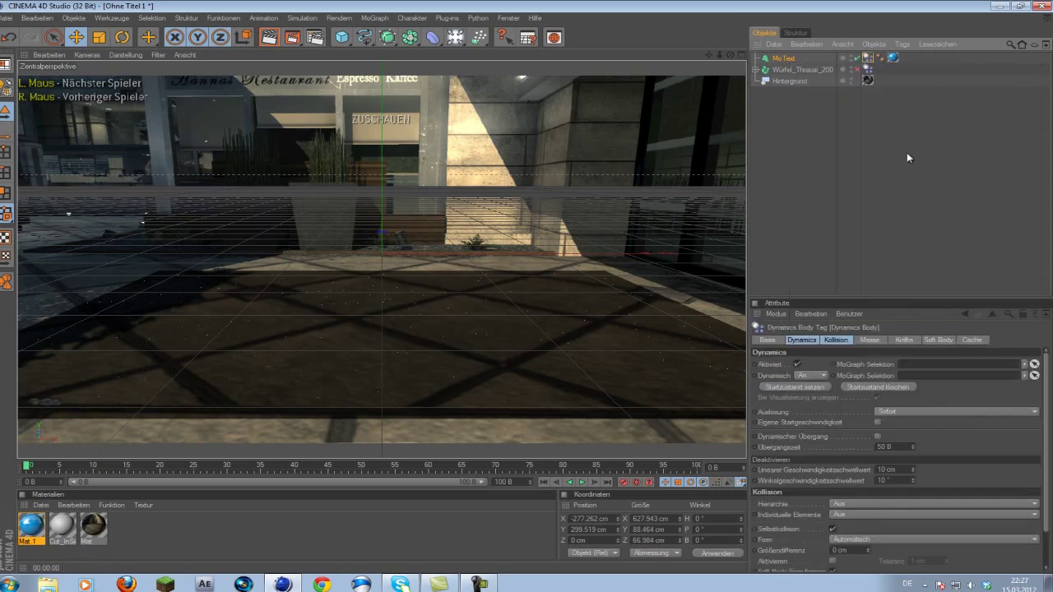
{"action": "left_click", "coordinate": [795, 59]}
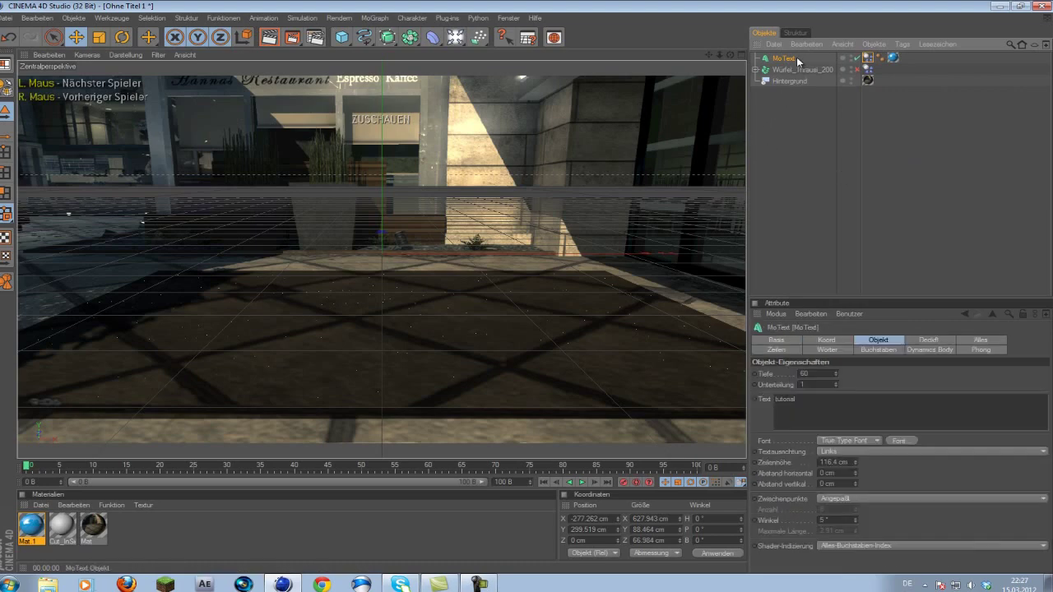
Play the animation to test the shatter, then rewind to frame 0.
{"action": "left_click", "coordinate": [581, 483]}
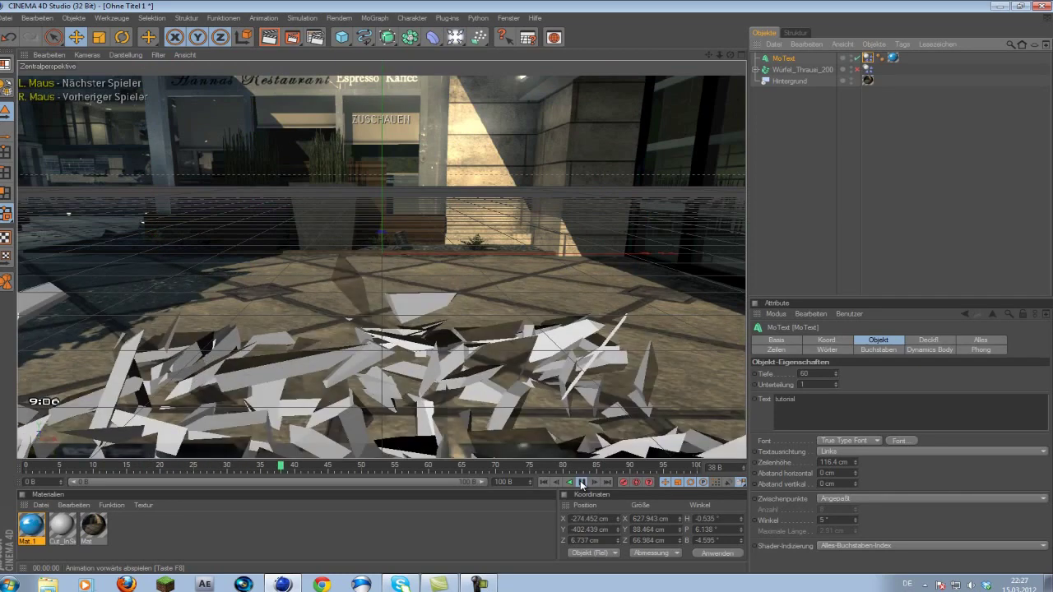
{"action": "left_click_drag", "start_coordinate": [291, 470], "coordinate": [26, 467]}
{"action": "left_click", "coordinate": [581, 483]}
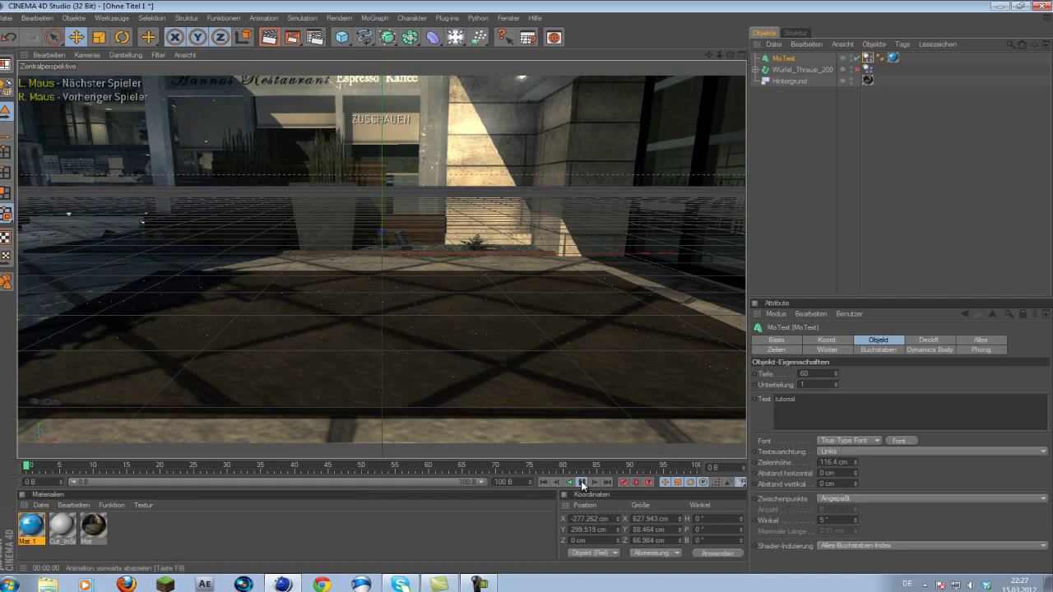
{"action": "left_click", "coordinate": [581, 483]}
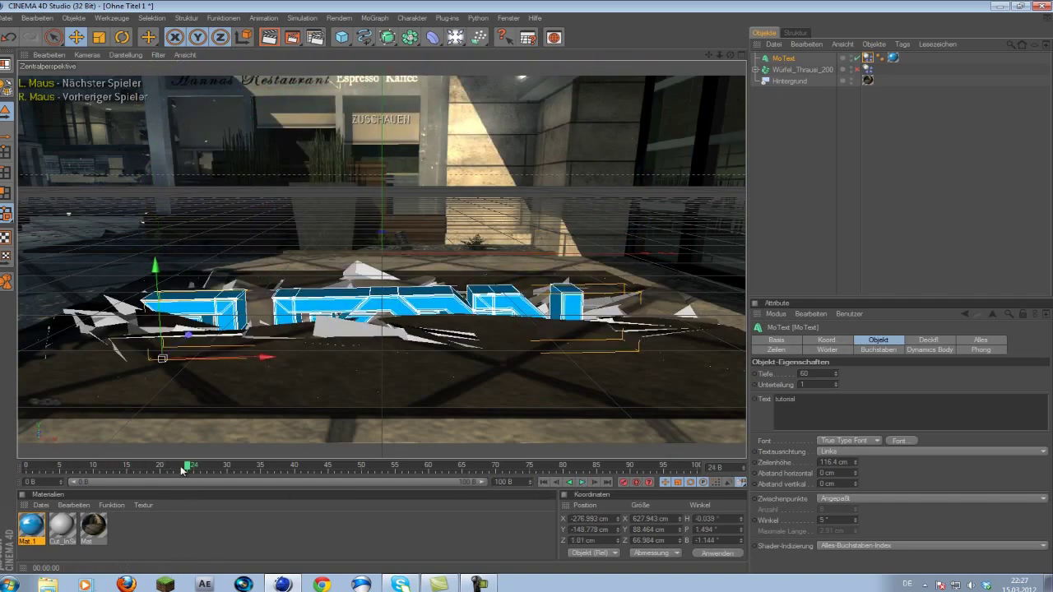
{"action": "left_click_drag", "start_coordinate": [184, 471], "coordinate": [27, 467]}
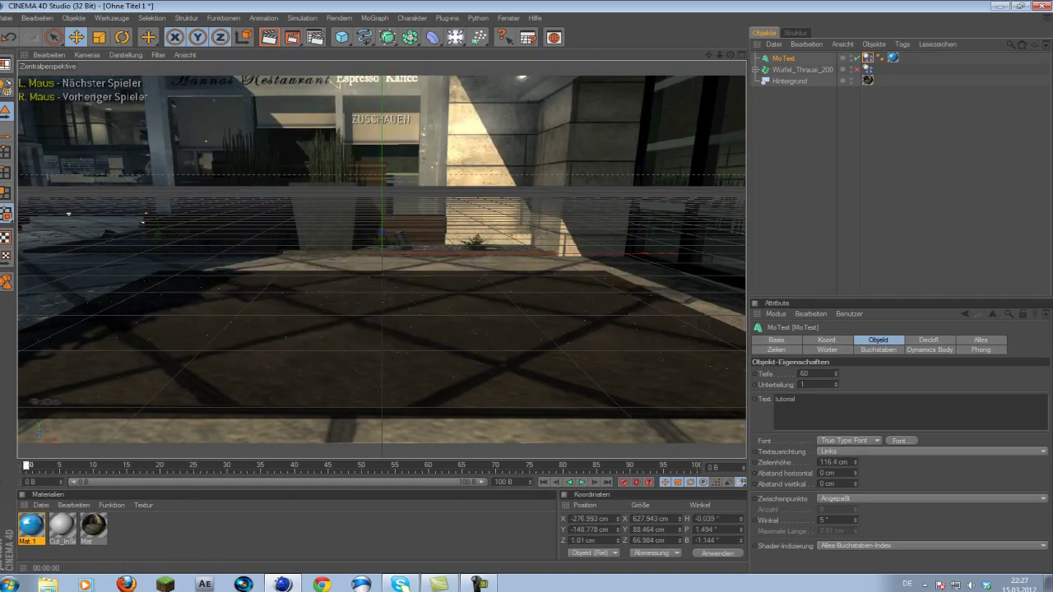
Render the view and inspect Würfel_Thrausi_200's transformation and dynamics settings.
{"action": "left_click", "coordinate": [269, 37]}
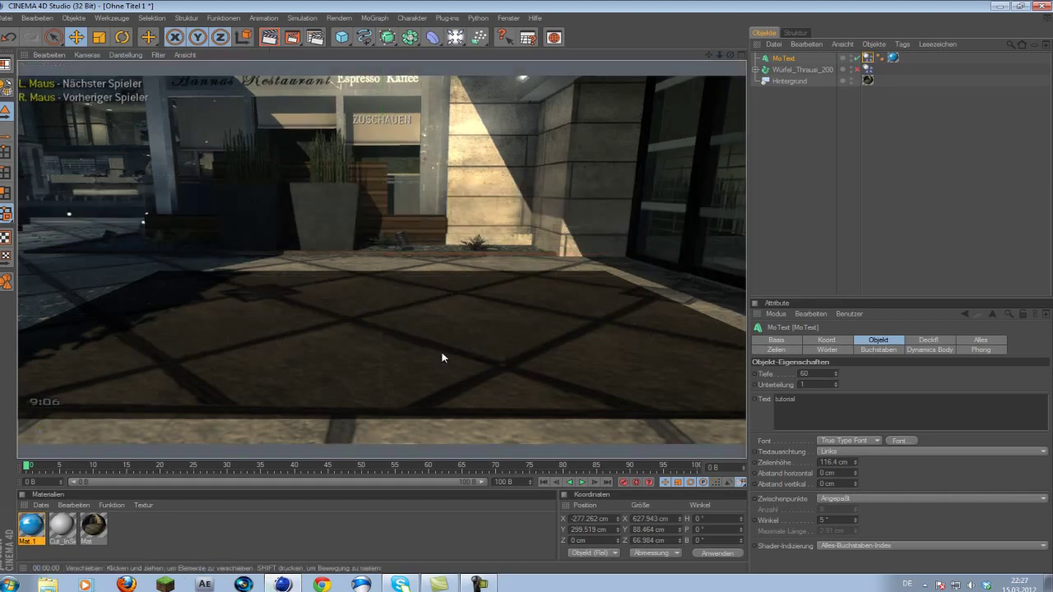
{"action": "left_click", "coordinate": [802, 70]}
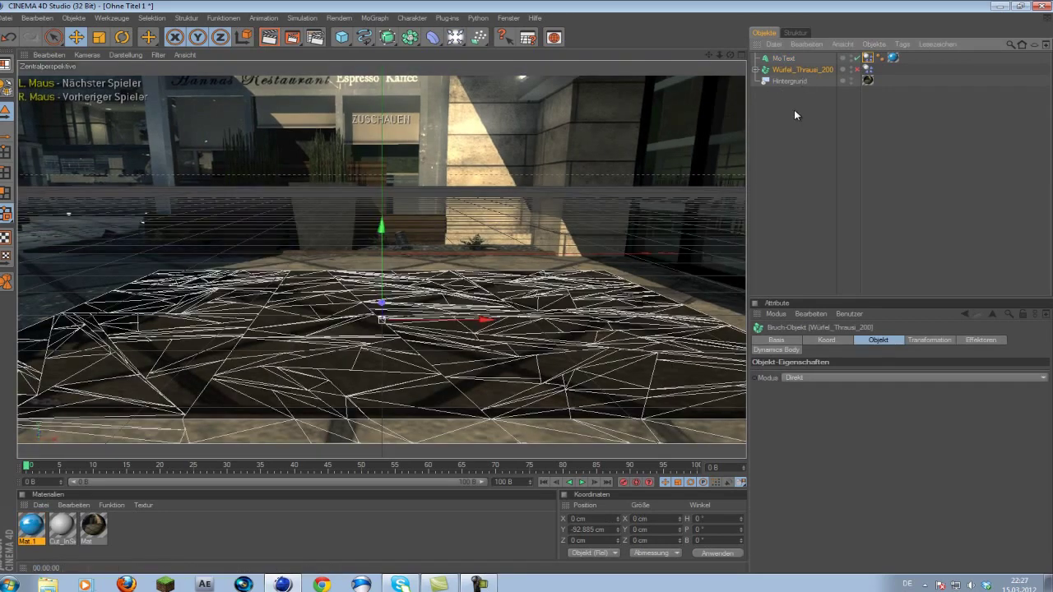
{"action": "left_click", "coordinate": [931, 341]}
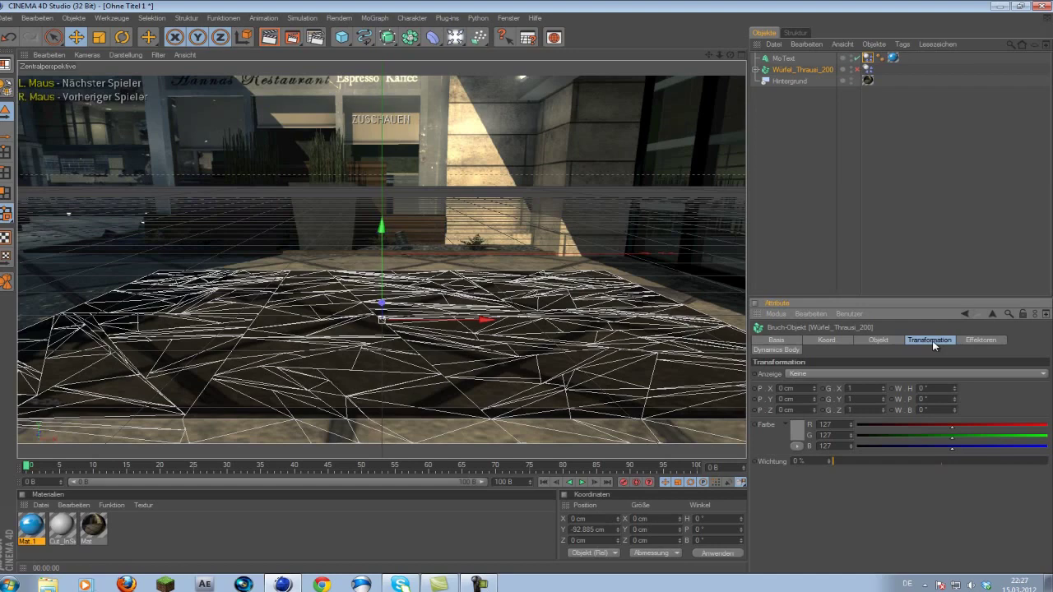
{"action": "left_click", "coordinate": [780, 350]}
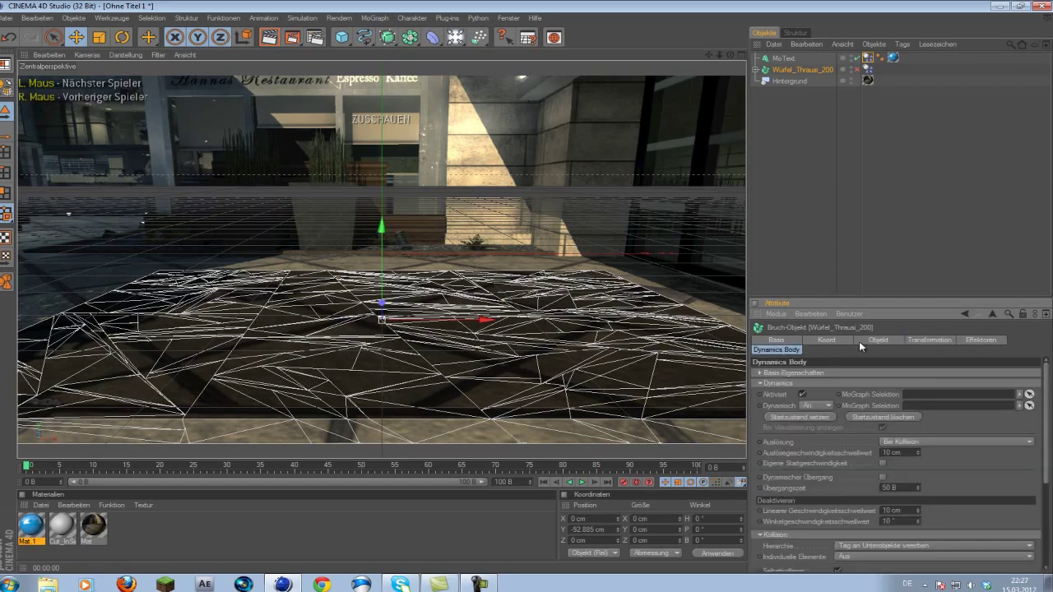
Add a Render tag to Würfel_Thrausi_200 with self-shadowing off, then re-render.
{"action": "right_click", "coordinate": [794, 69]}
{"action": "mouse_move", "coordinate": [826, 79]}
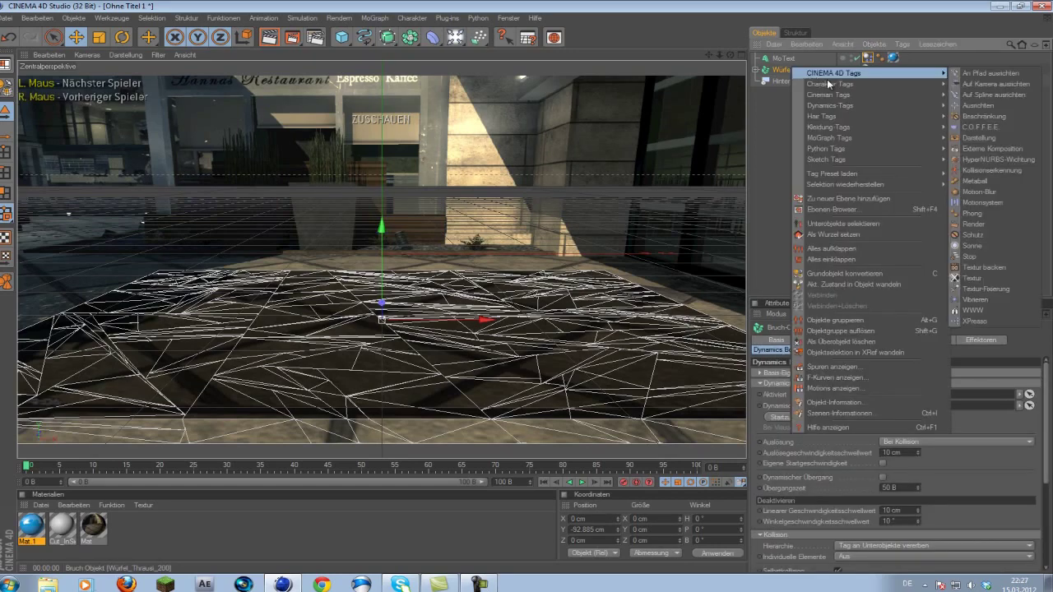
{"action": "left_click", "coordinate": [1027, 225]}
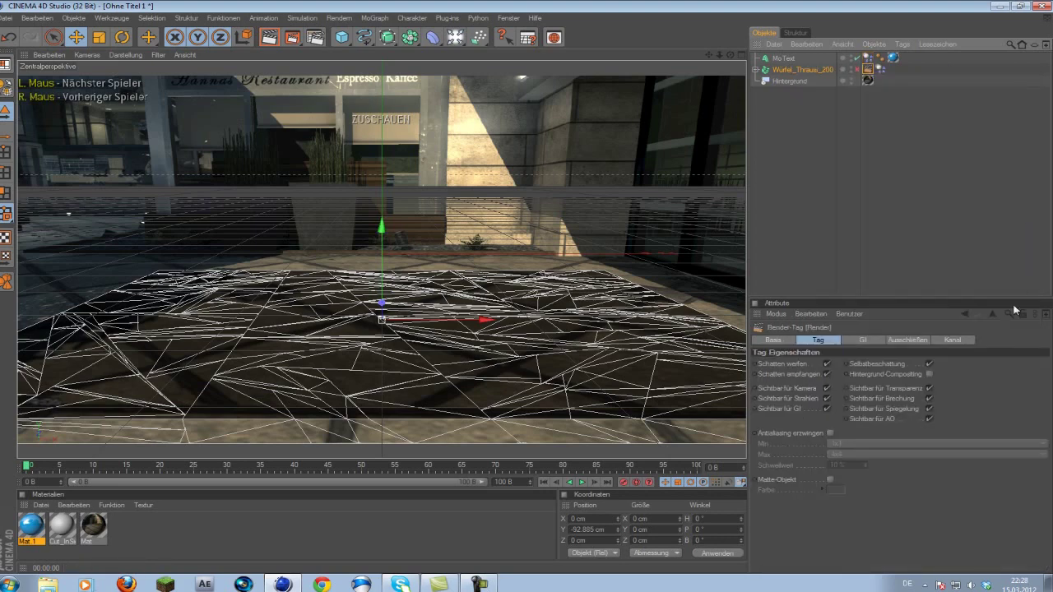
{"action": "left_click", "coordinate": [928, 361]}
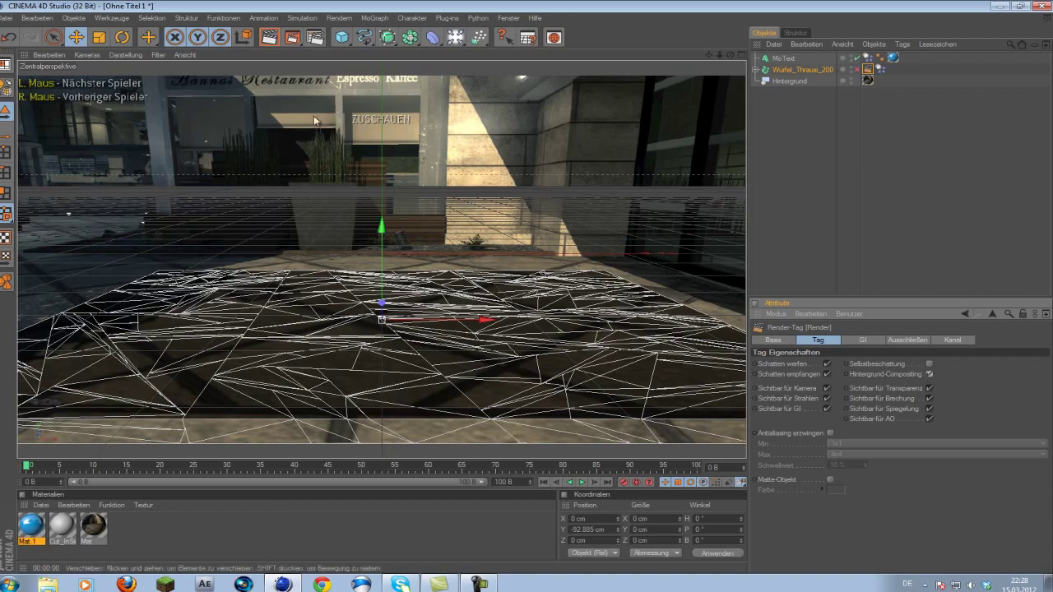
{"action": "left_click", "coordinate": [269, 37]}
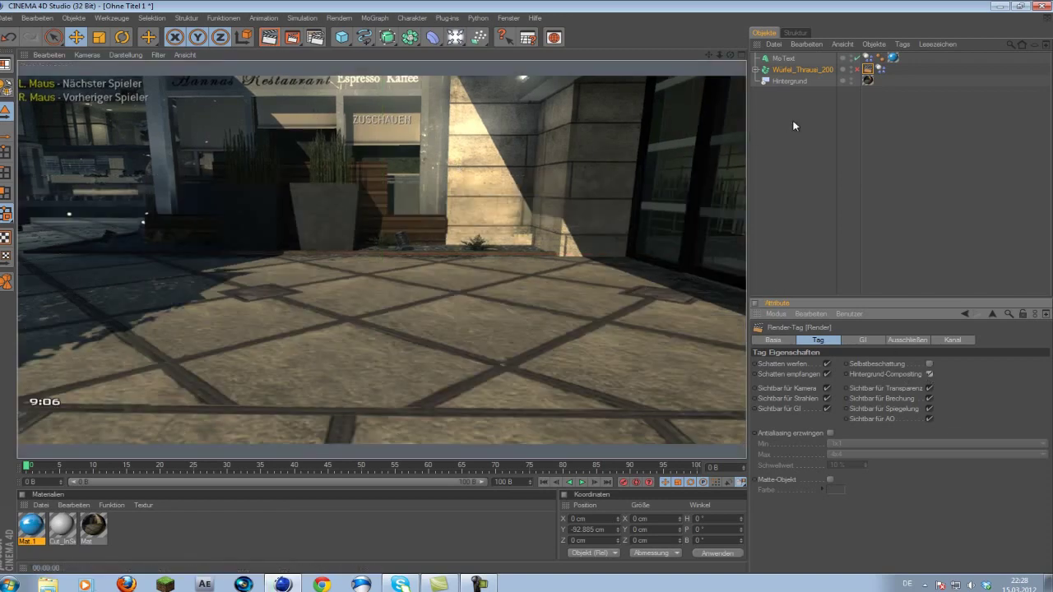
{"action": "left_click", "coordinate": [783, 58]}
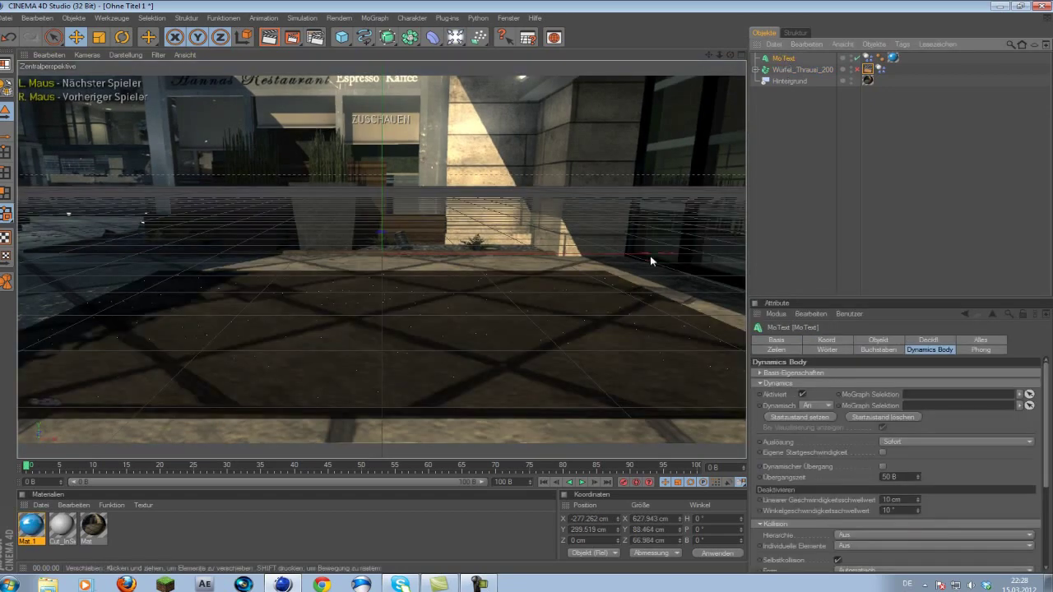
{"action": "left_click", "coordinate": [269, 37]}
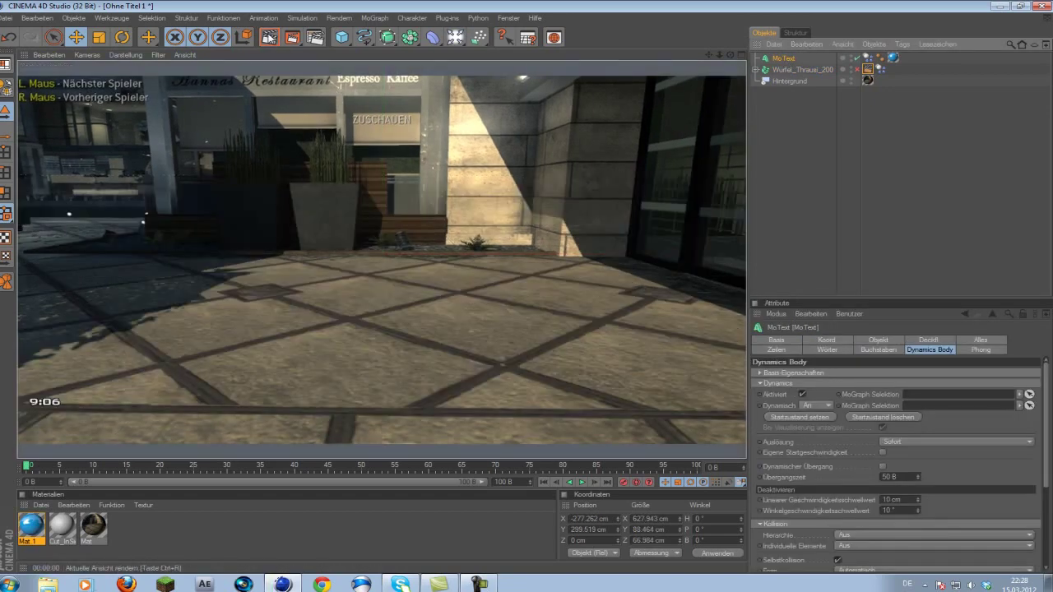
With MoText selected, play to frame 25 and render the shattered floor.
{"action": "left_click", "coordinate": [794, 71]}
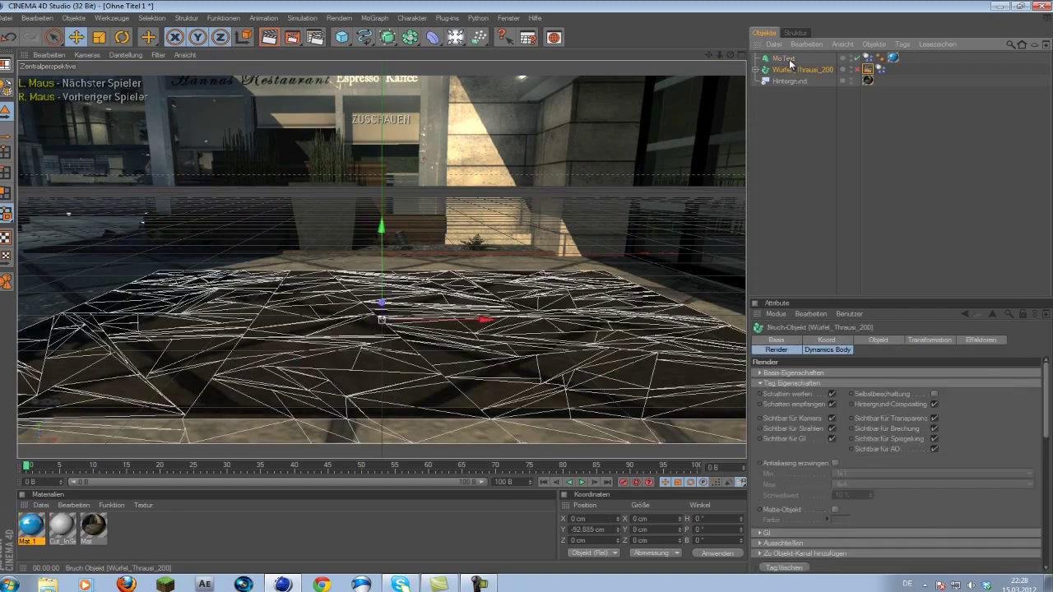
{"action": "left_click", "coordinate": [789, 61]}
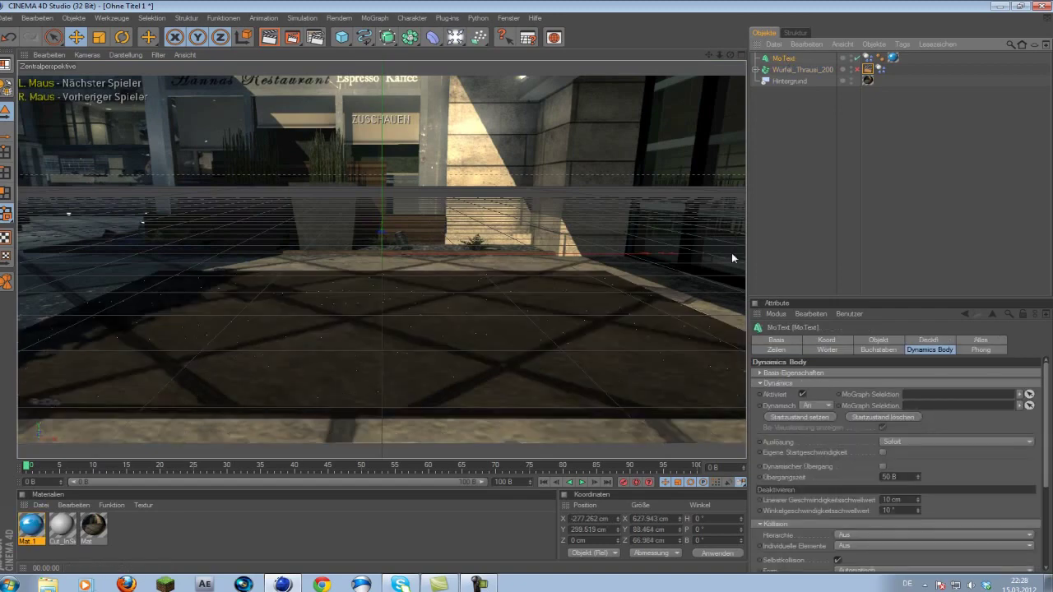
{"action": "left_click", "coordinate": [582, 483]}
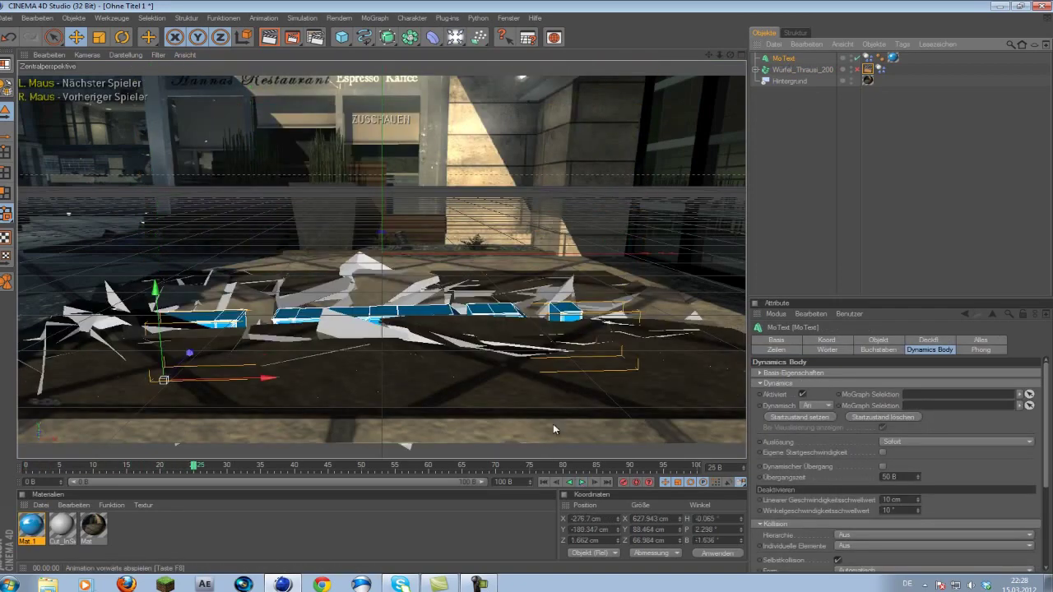
{"action": "left_click", "coordinate": [269, 37]}
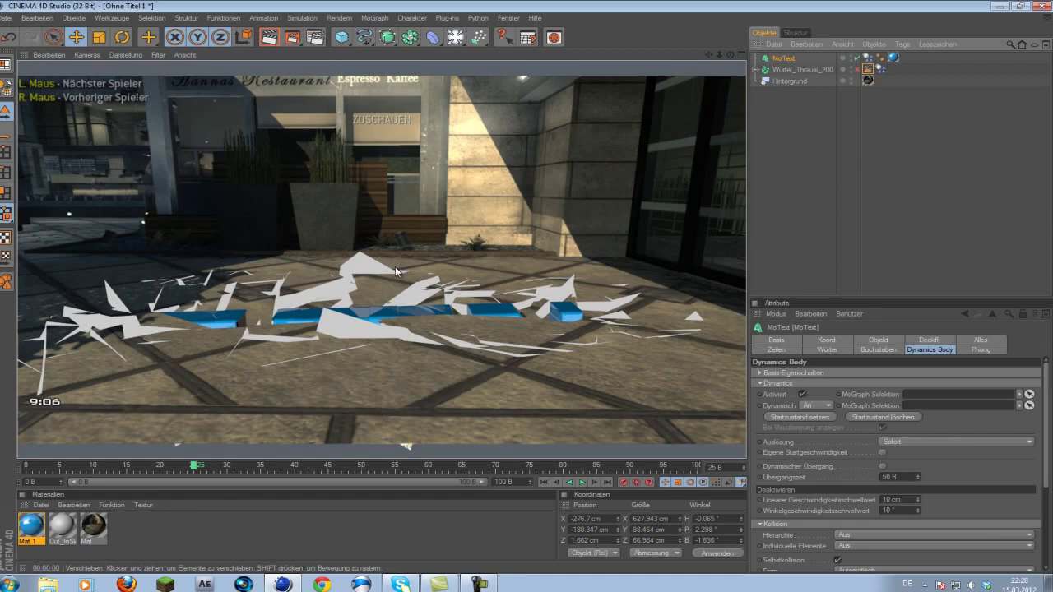
Scrub the animation to frame 27 and move Cut_InSide after Mat.
{"action": "left_click", "coordinate": [57, 475]}
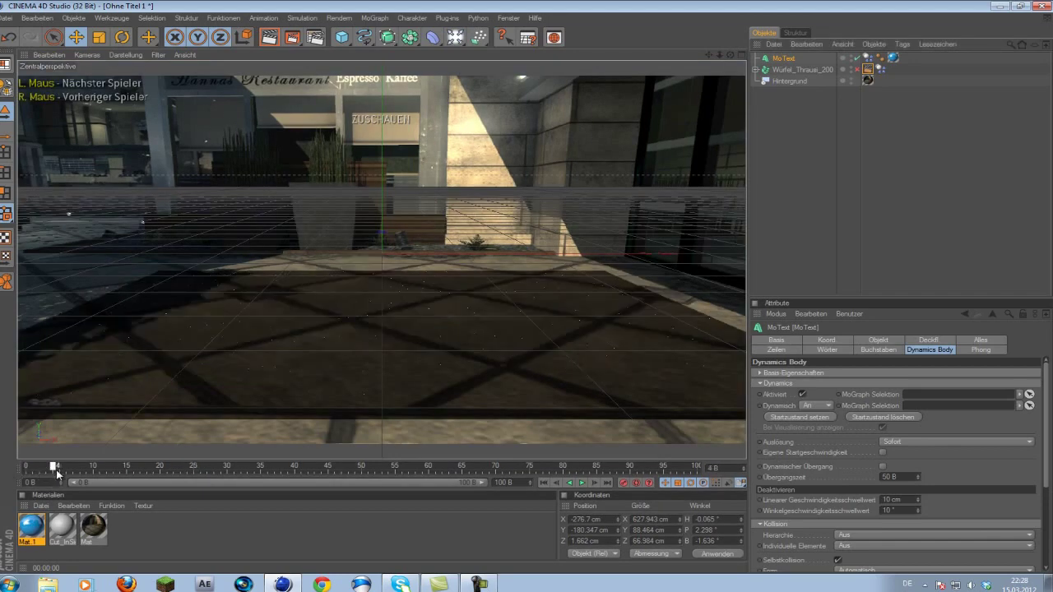
{"action": "left_click_drag", "start_coordinate": [58, 473], "coordinate": [213, 480]}
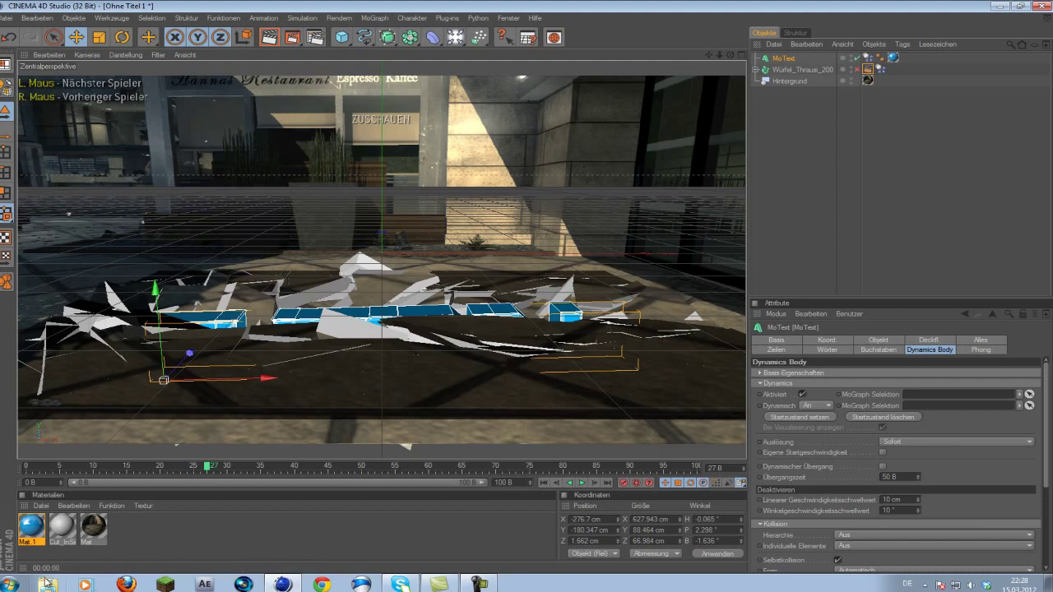
{"action": "left_click_drag", "start_coordinate": [123, 536], "coordinate": [125, 536]}
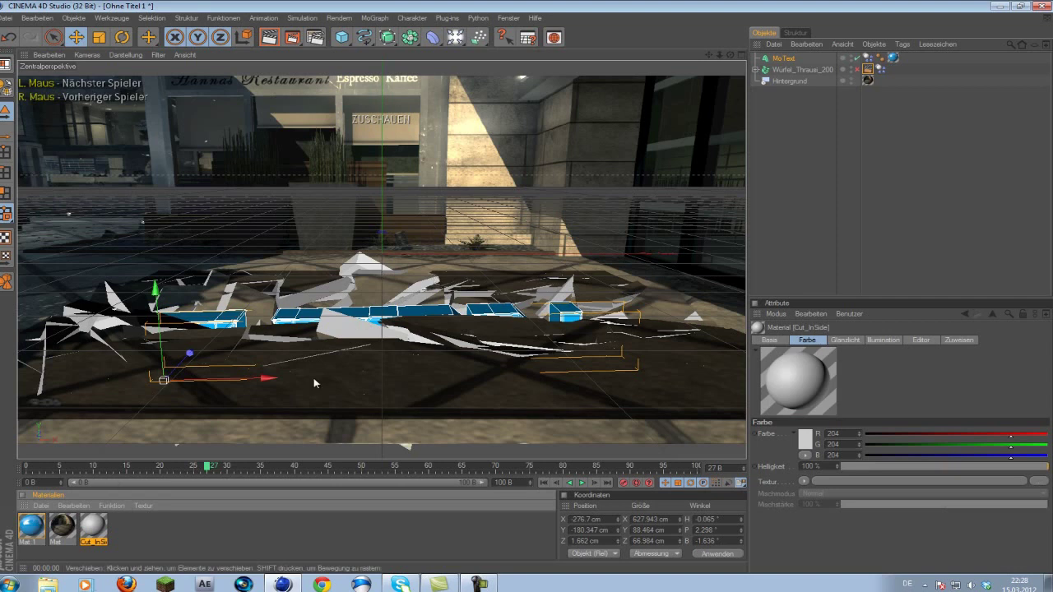
Create a new material, Mat.2, in the Material Manager.
{"action": "left_click", "coordinate": [161, 550]}
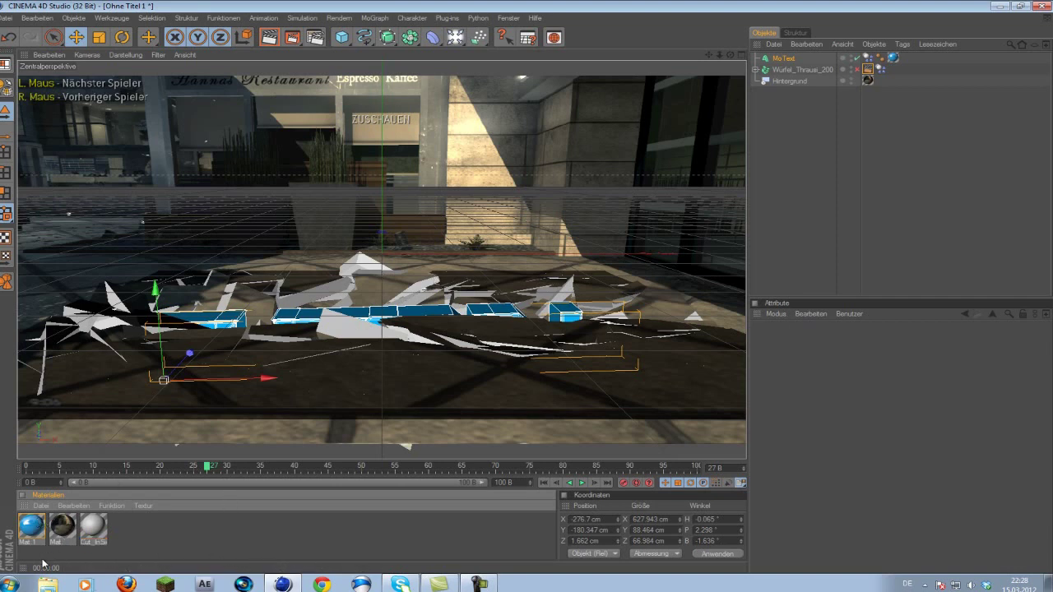
{"action": "left_click", "coordinate": [40, 506]}
{"action": "left_click", "coordinate": [69, 372]}
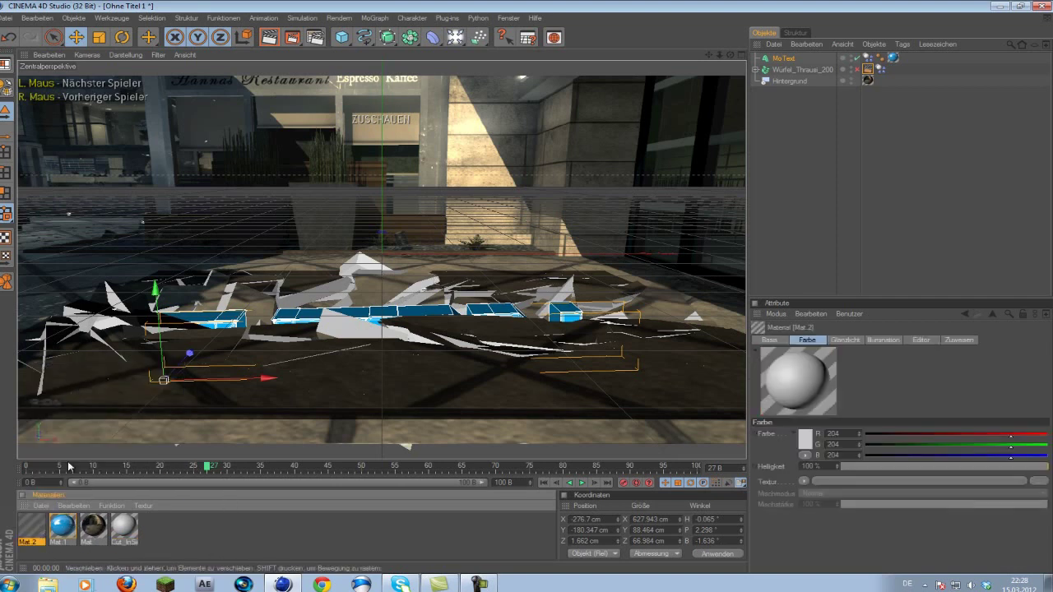
Open Mat.2 in the Material-Editor and untick Glanzlicht.
{"action": "double_click", "coordinate": [33, 531]}
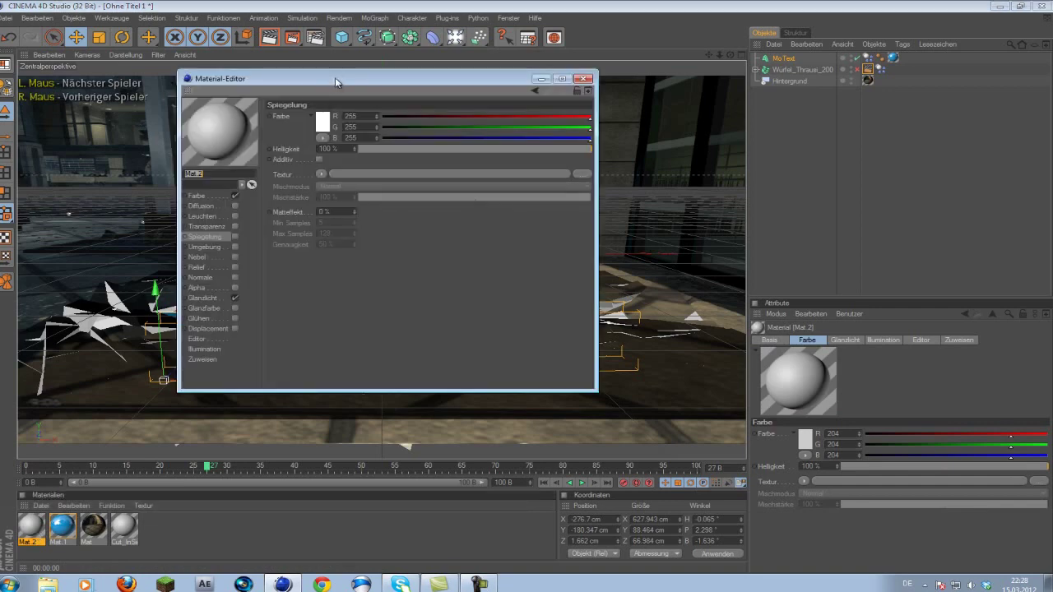
{"action": "left_click_drag", "start_coordinate": [335, 78], "coordinate": [339, 122]}
{"action": "left_click", "coordinate": [216, 341]}
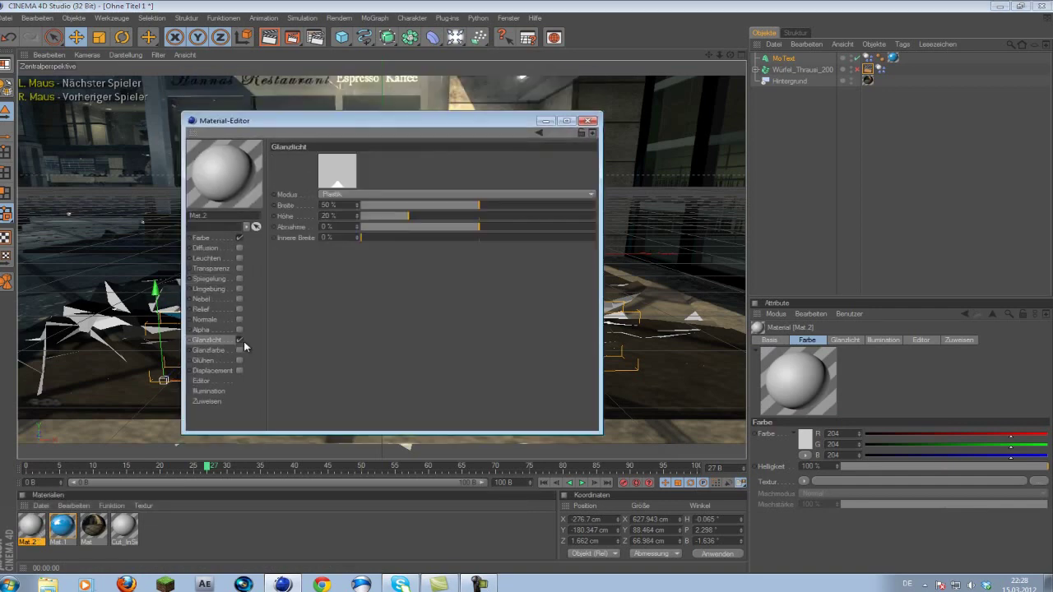
{"action": "left_click", "coordinate": [240, 339]}
{"action": "left_click", "coordinate": [234, 239]}
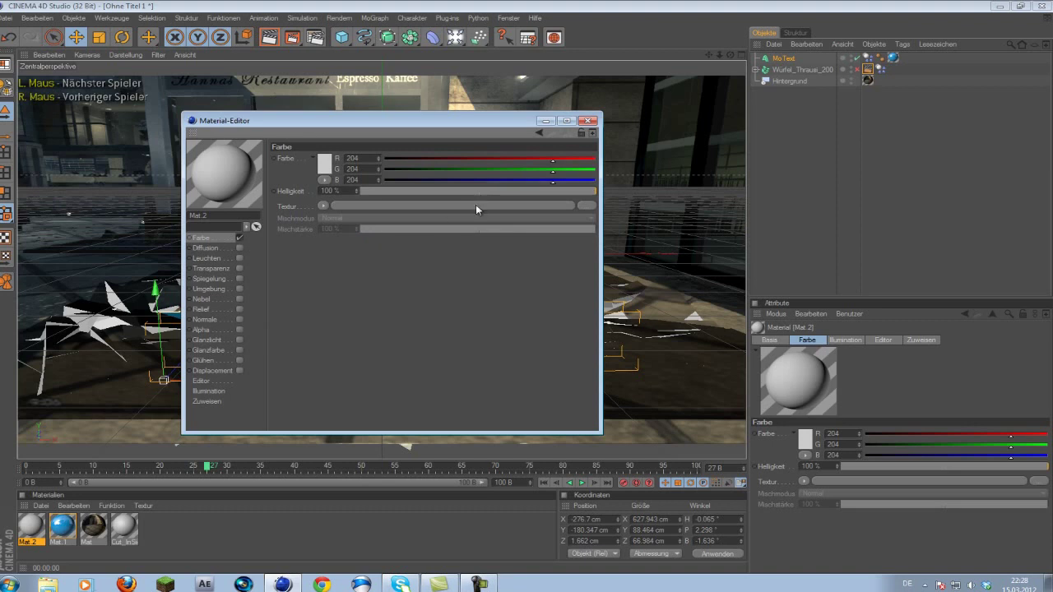
Open the colour texture file browser and cancel without loading an image.
{"action": "left_click", "coordinate": [295, 208]}
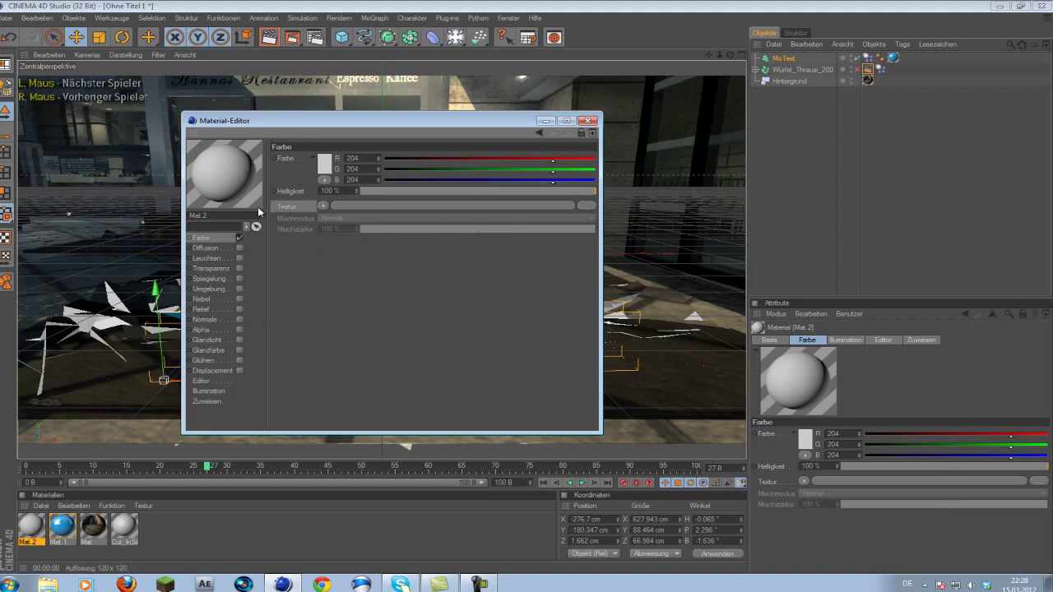
{"action": "left_click", "coordinate": [588, 204]}
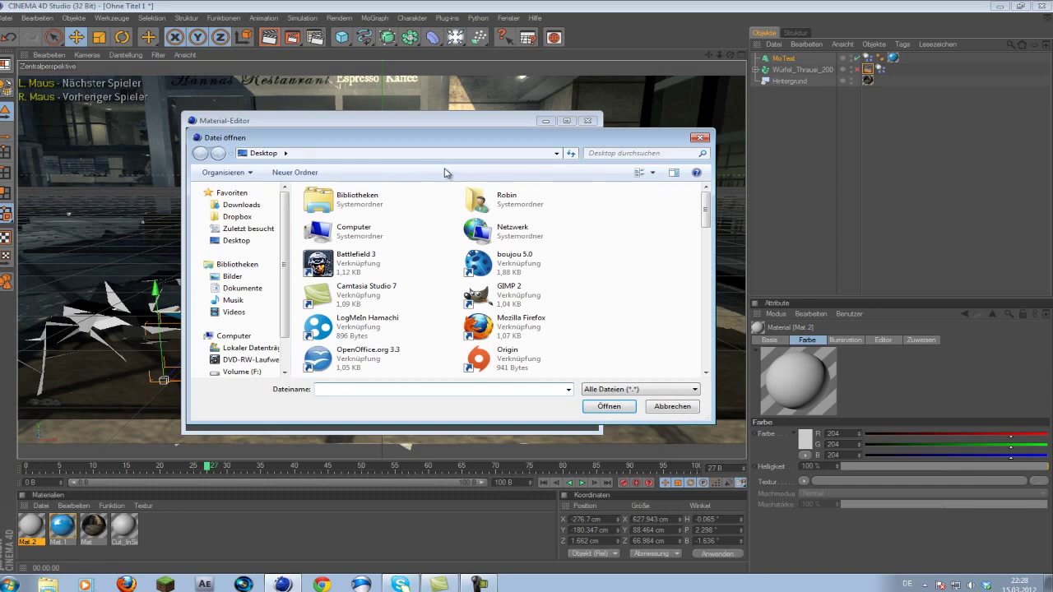
{"action": "left_click_drag", "start_coordinate": [386, 139], "coordinate": [366, 78]}
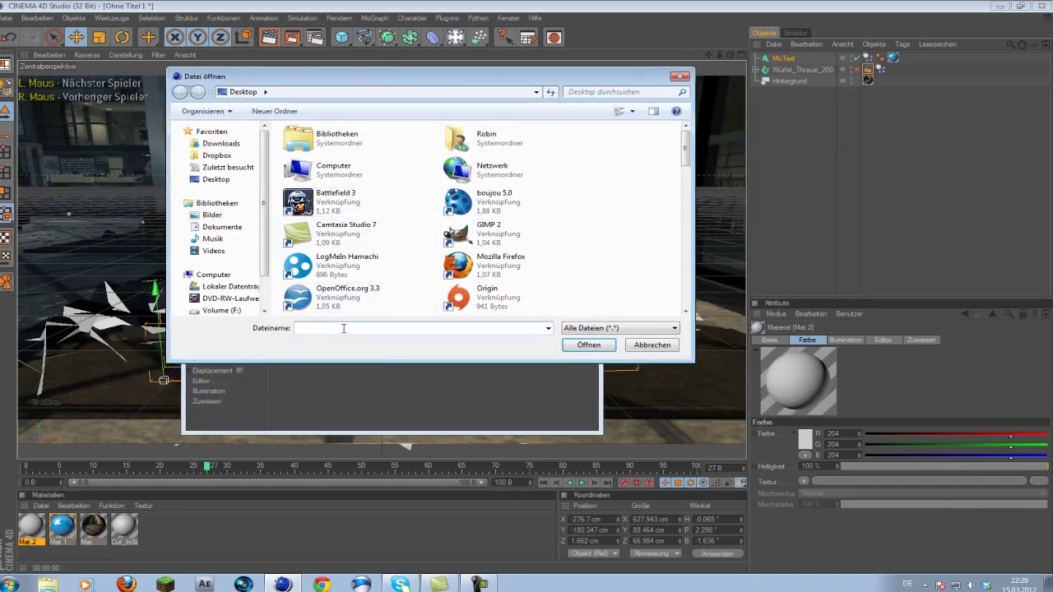
{"action": "left_click_drag", "start_coordinate": [629, 81], "coordinate": [682, 78]}
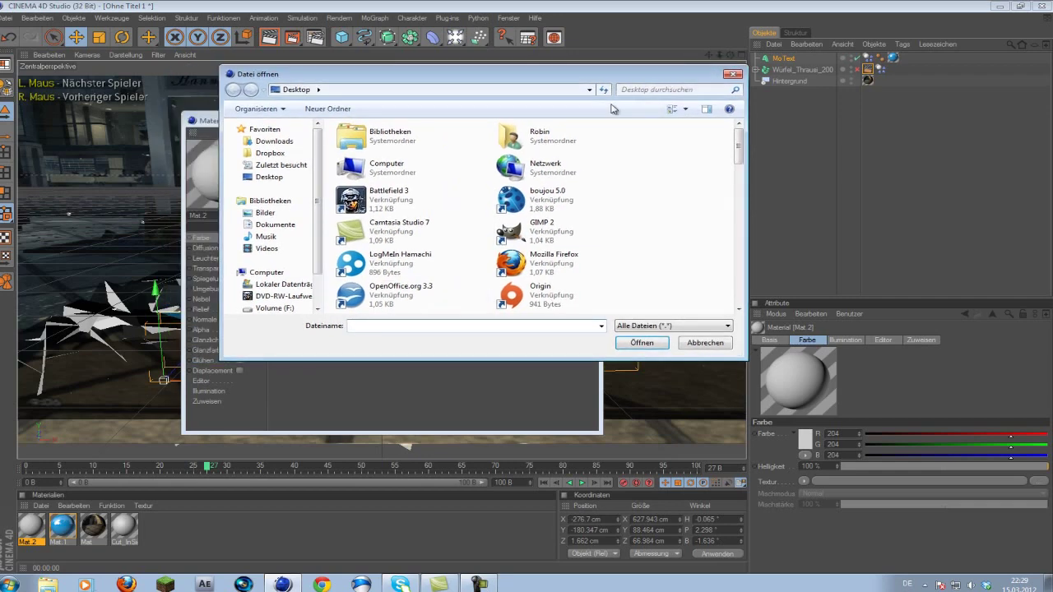
{"action": "left_click", "coordinate": [732, 74]}
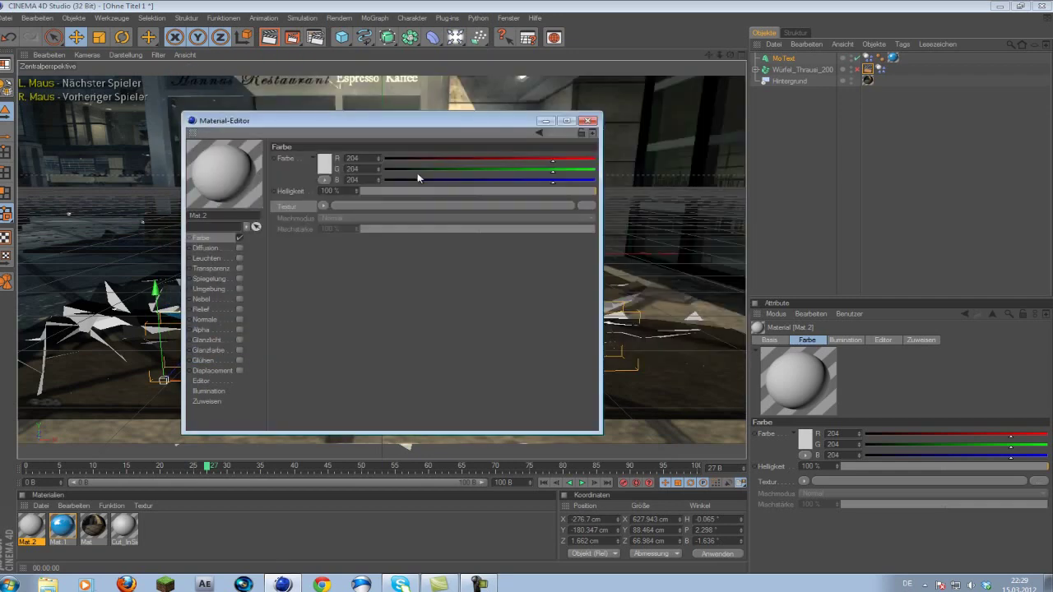
Change Mat.2's colour to dark brownish grey (R 95, G 83, B 83) via the HSV picker.
{"action": "mouse_move", "coordinate": [452, 178]}
{"action": "left_mouse_down"}
{"action": "mouse_move", "coordinate": [411, 181]}
{"action": "mouse_move", "coordinate": [396, 163]}
{"action": "mouse_move", "coordinate": [446, 160]}
{"action": "left_mouse_up"}
{"action": "left_click", "coordinate": [325, 180]}
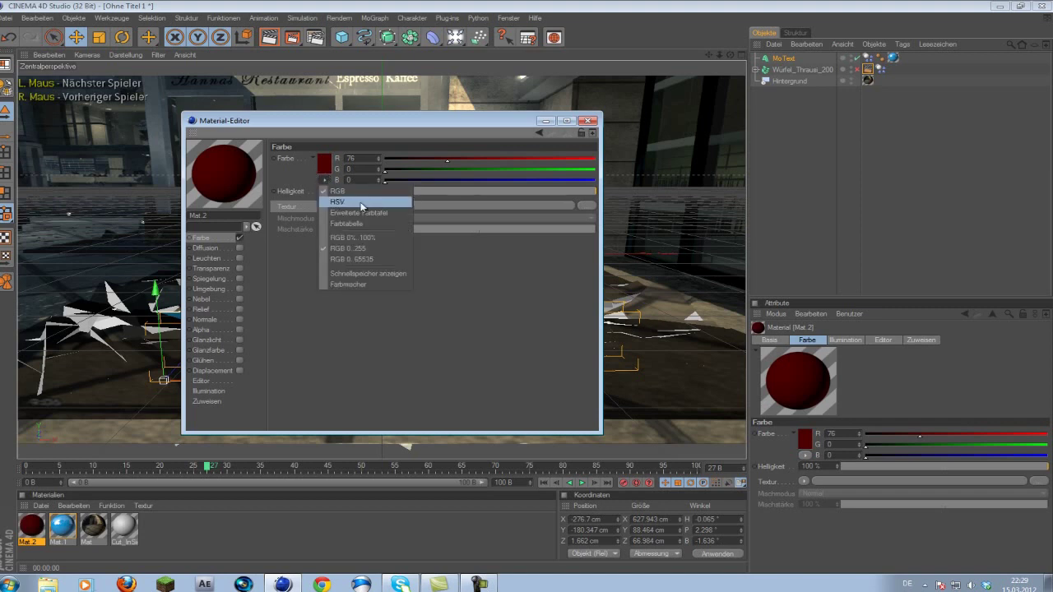
{"action": "left_click", "coordinate": [363, 215]}
{"action": "left_click_drag", "start_coordinate": [367, 207], "coordinate": [348, 199]}
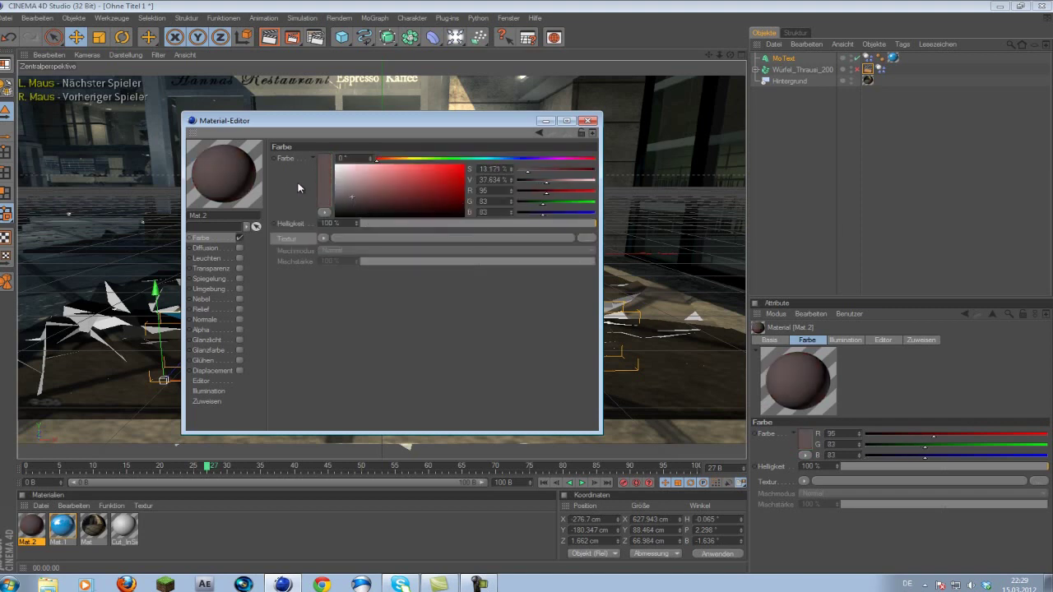
Enable reflection on Mat.2, setting its strength to 25% then 15%.
{"action": "left_click", "coordinate": [223, 271]}
{"action": "left_click", "coordinate": [239, 278]}
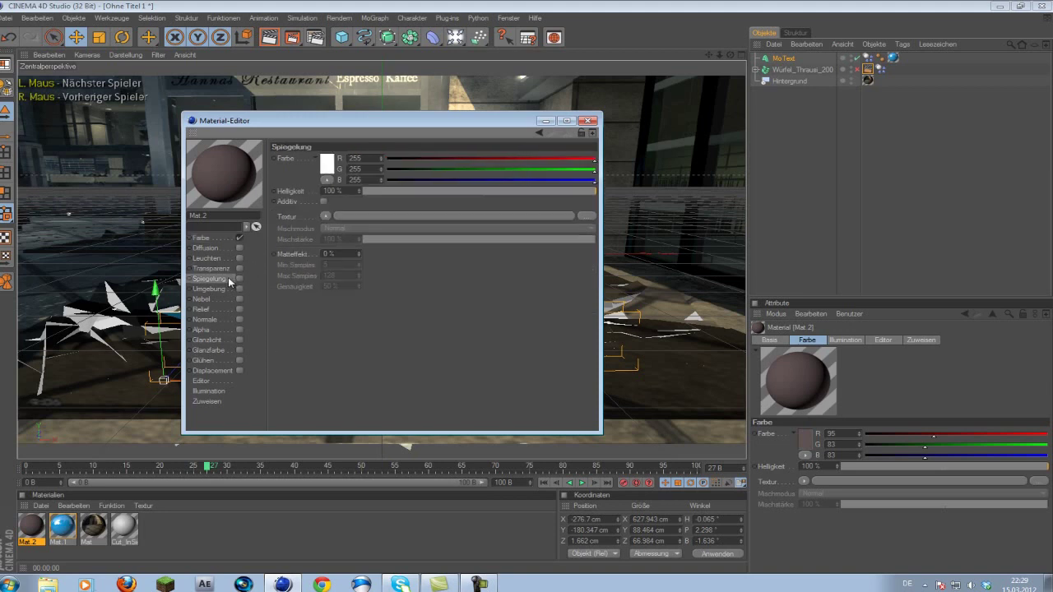
{"action": "left_click", "coordinate": [359, 192]}
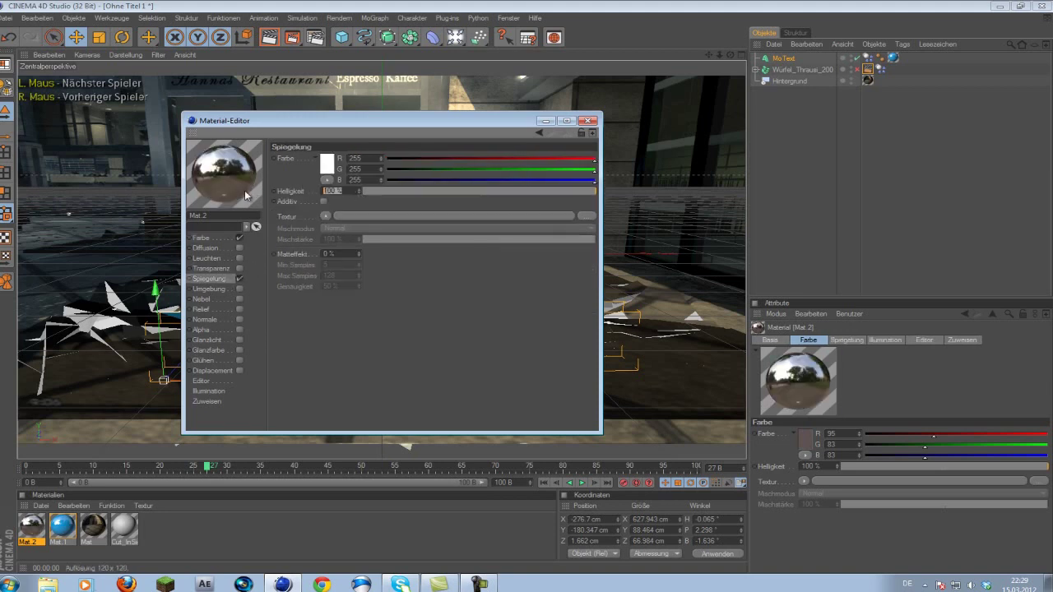
{"action": "type", "text": "25"}
{"action": "key", "text": "Return"}
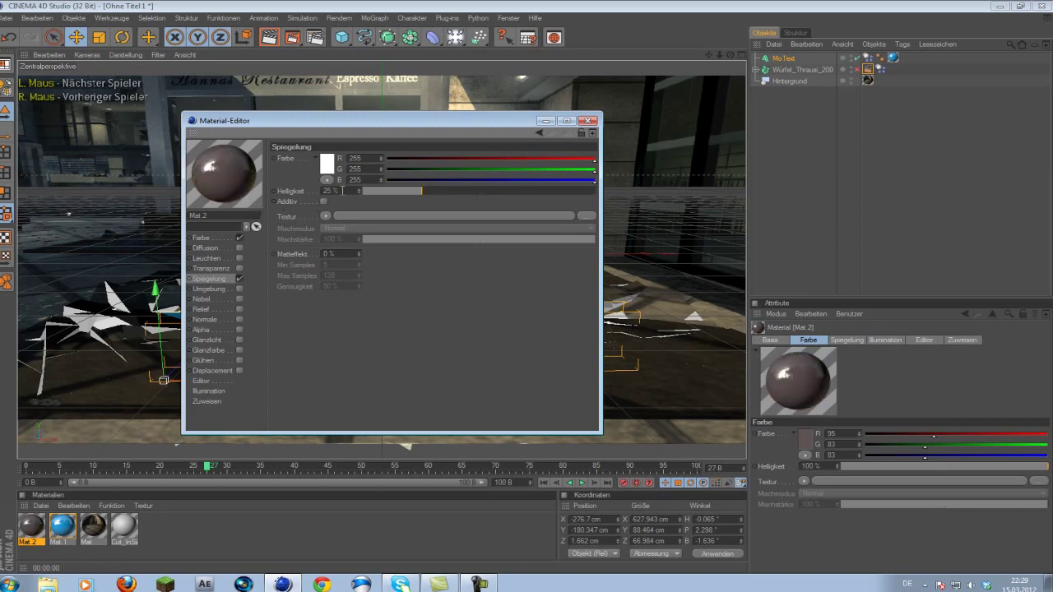
{"action": "left_click", "coordinate": [343, 190]}
{"action": "type", "text": "15"}
{"action": "key", "text": "Return"}
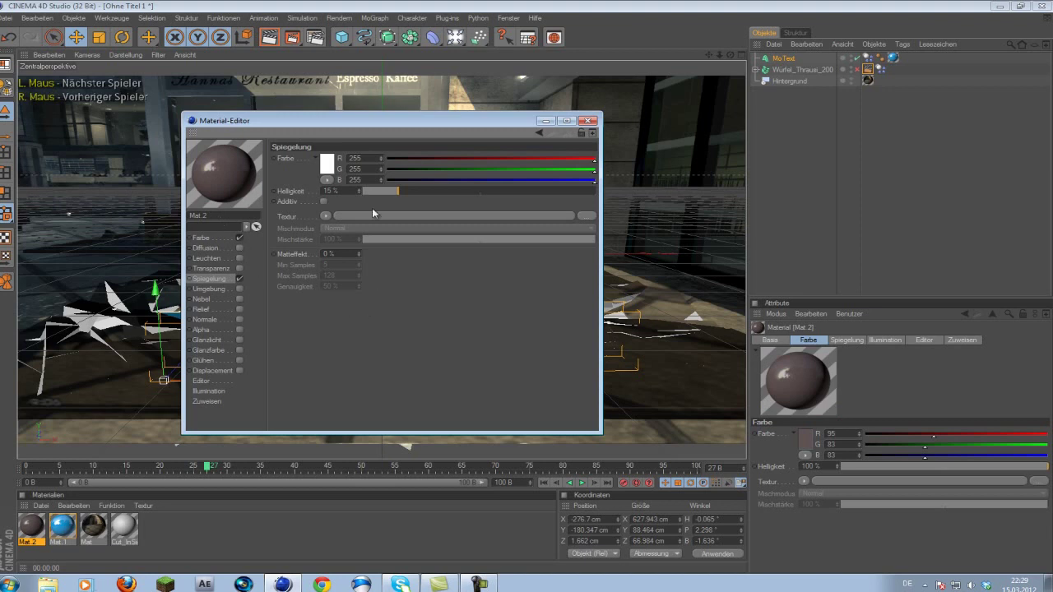
Recheck Mat.2's colour and reflection settings, then close the Material-Editor.
{"action": "left_click_drag", "start_coordinate": [369, 124], "coordinate": [368, 124]}
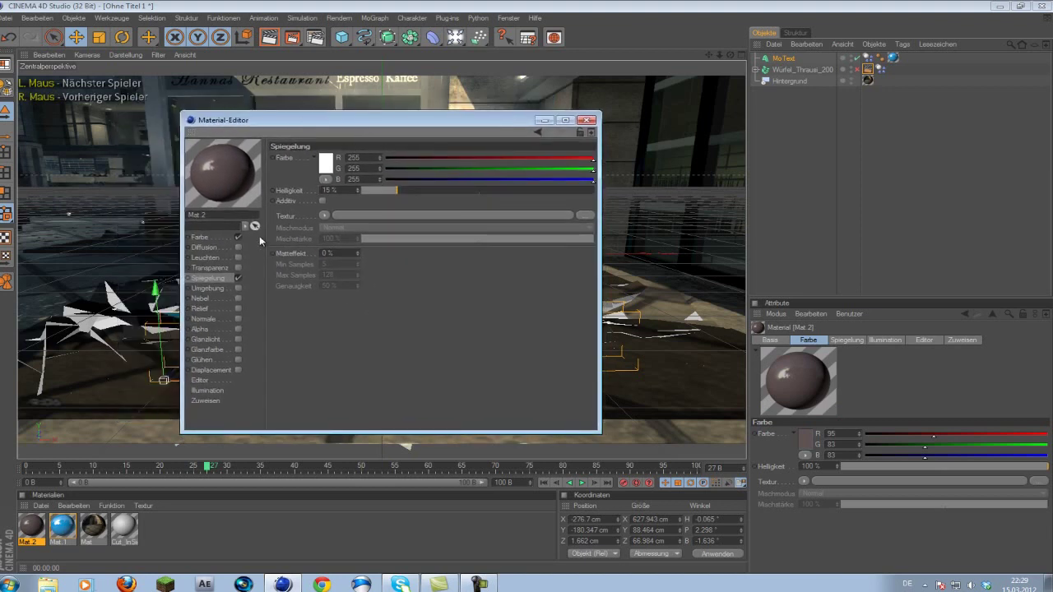
{"action": "left_click", "coordinate": [229, 237]}
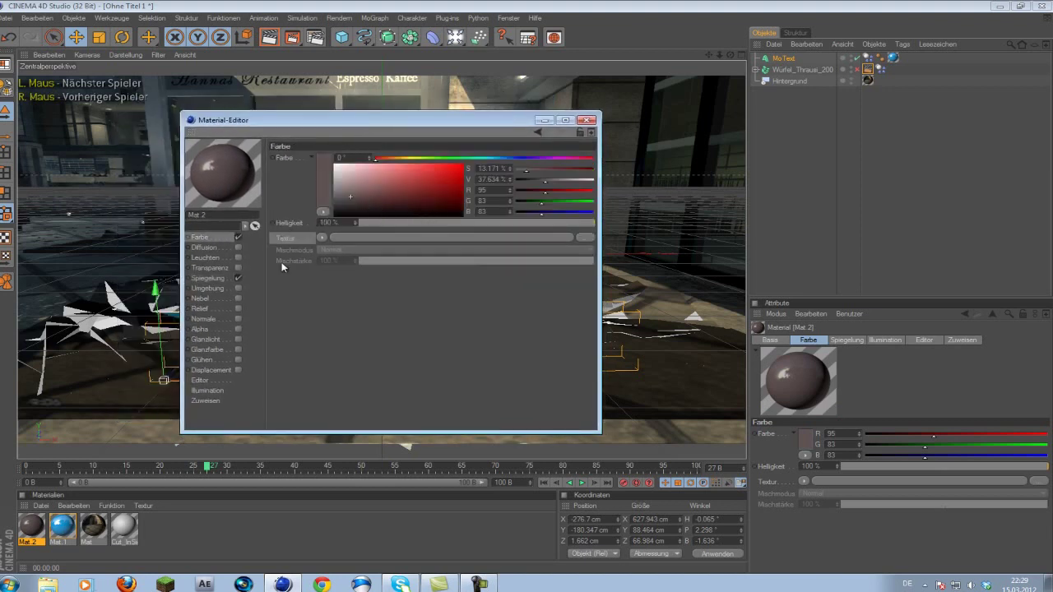
{"action": "left_click", "coordinate": [215, 280]}
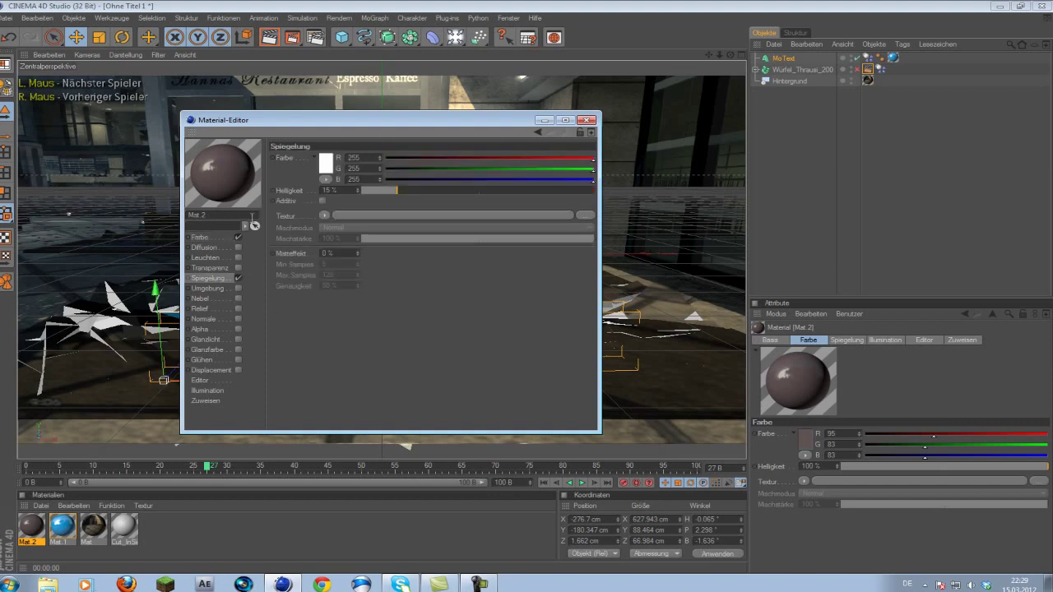
{"action": "left_click", "coordinate": [198, 237]}
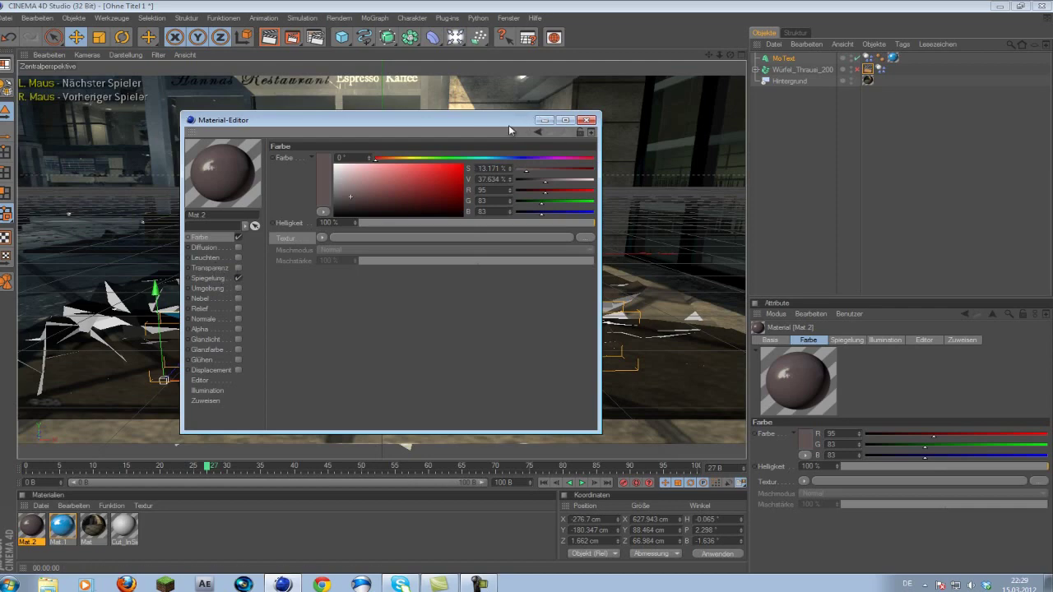
{"action": "left_click_drag", "start_coordinate": [508, 125], "coordinate": [505, 109]}
{"action": "left_click", "coordinate": [582, 105]}
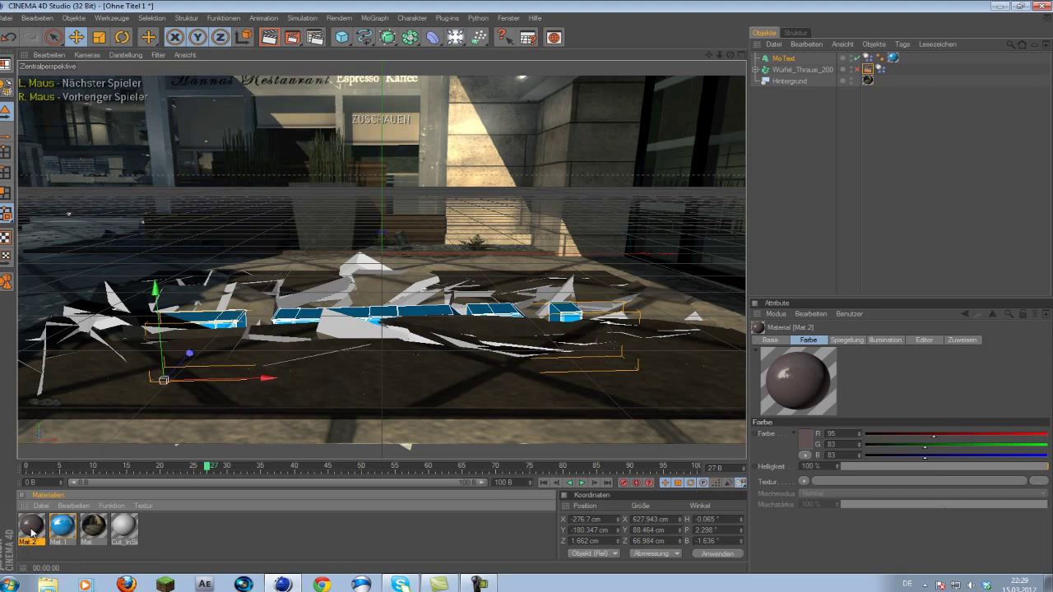
Drop Mat.2 onto the inside-fragment material slot and scrub around frames 25–27 to check the shards.
{"action": "left_click_drag", "start_coordinate": [33, 533], "coordinate": [127, 535]}
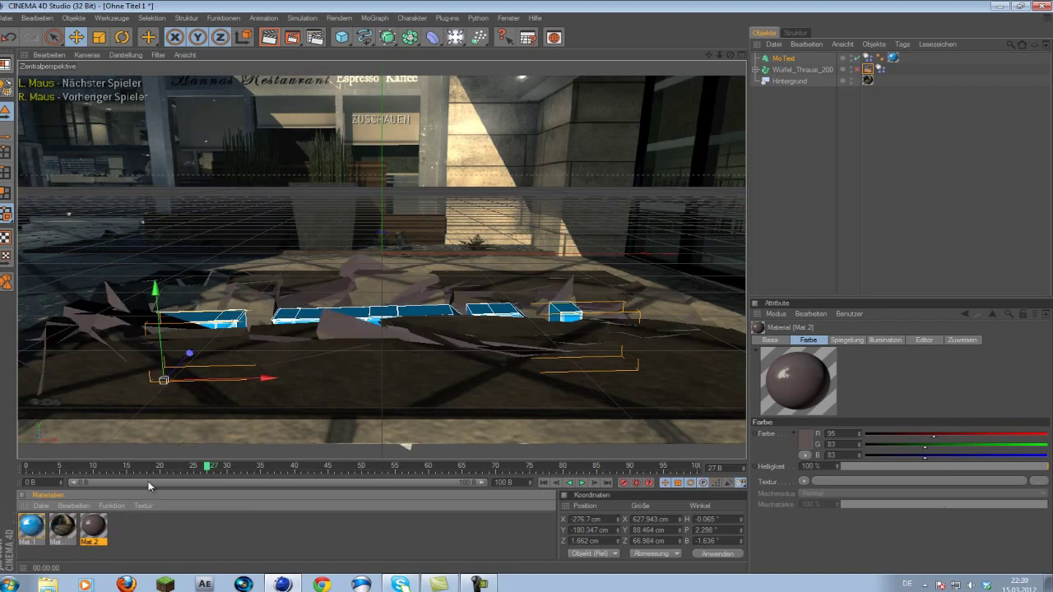
{"action": "left_click", "coordinate": [210, 466]}
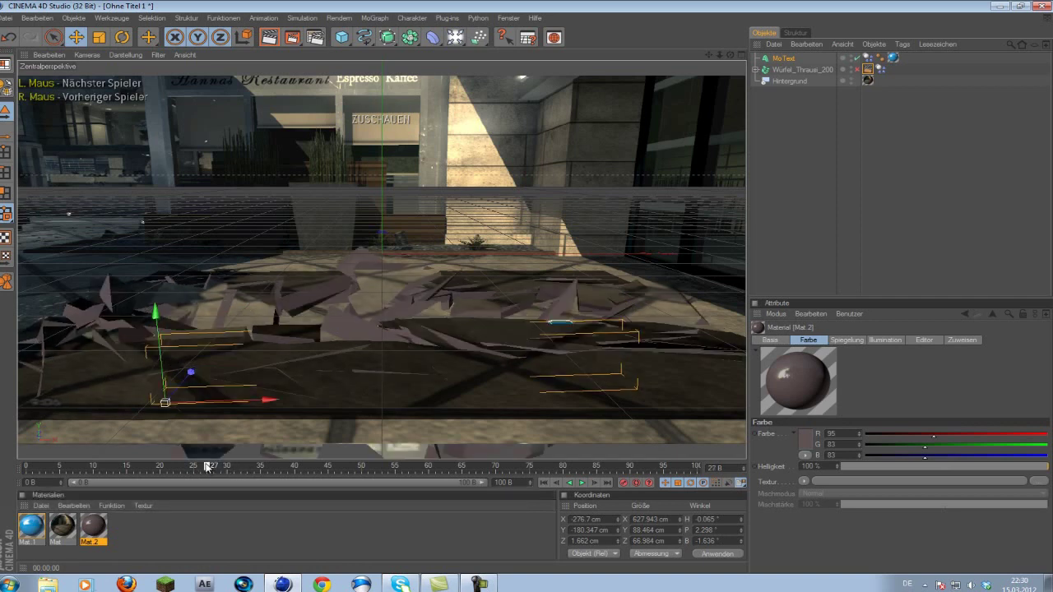
{"action": "left_click_drag", "start_coordinate": [204, 471], "coordinate": [27, 466]}
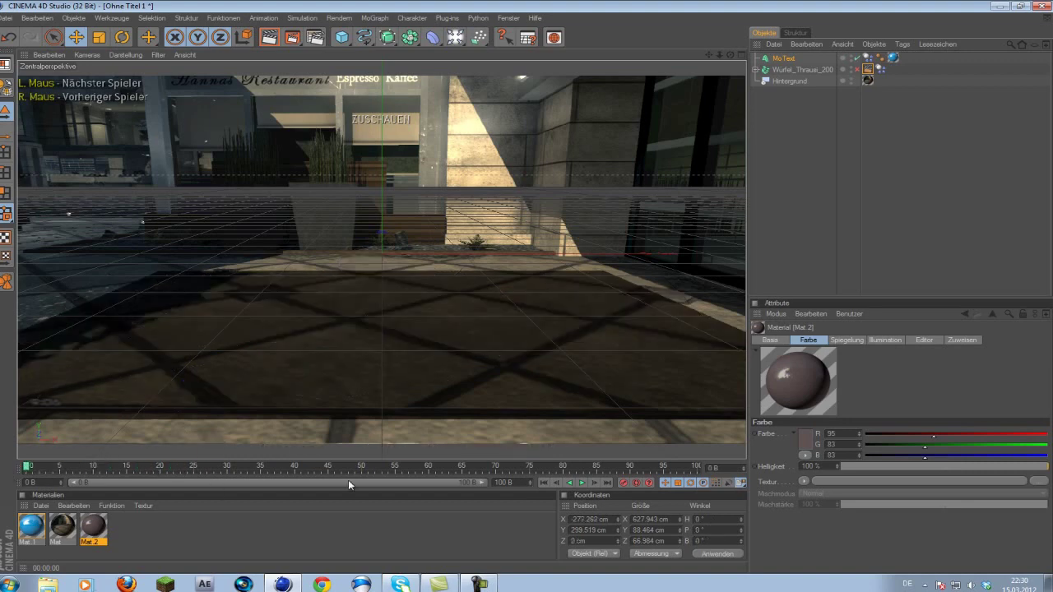
Play the animation, scrub back to frame 24, and replay to around frame 27 to watch TUTORIAL shatter the floor.
{"action": "left_click", "coordinate": [581, 482]}
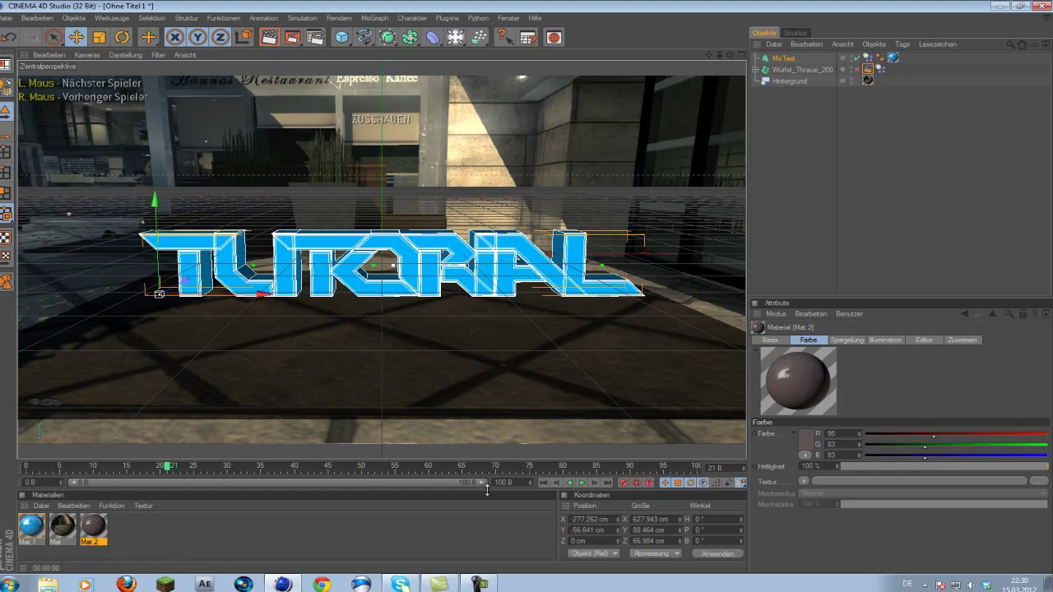
{"action": "left_click", "coordinate": [582, 482]}
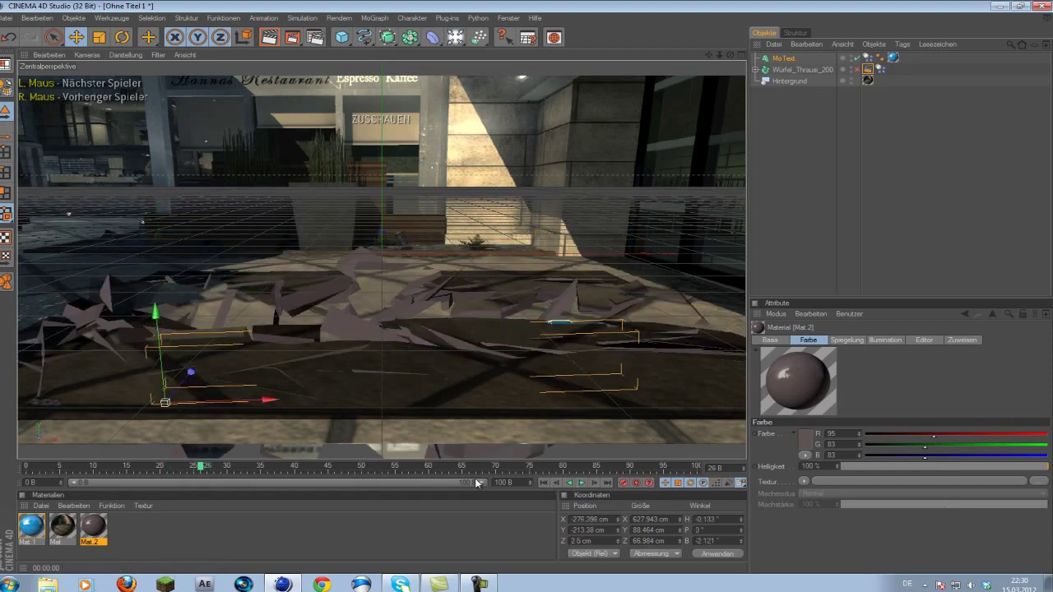
{"action": "left_click_drag", "start_coordinate": [203, 470], "coordinate": [26, 467]}
{"action": "left_click", "coordinate": [583, 484]}
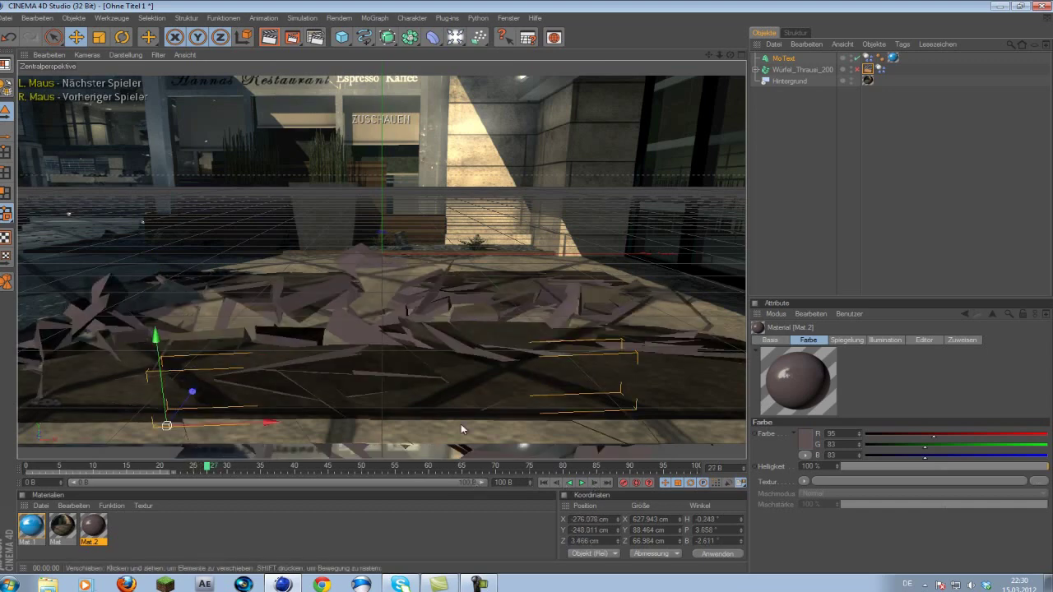
In Render Settings > Ausgabe, set the render range end (Bis) to 27 B.
{"action": "left_click", "coordinate": [315, 37]}
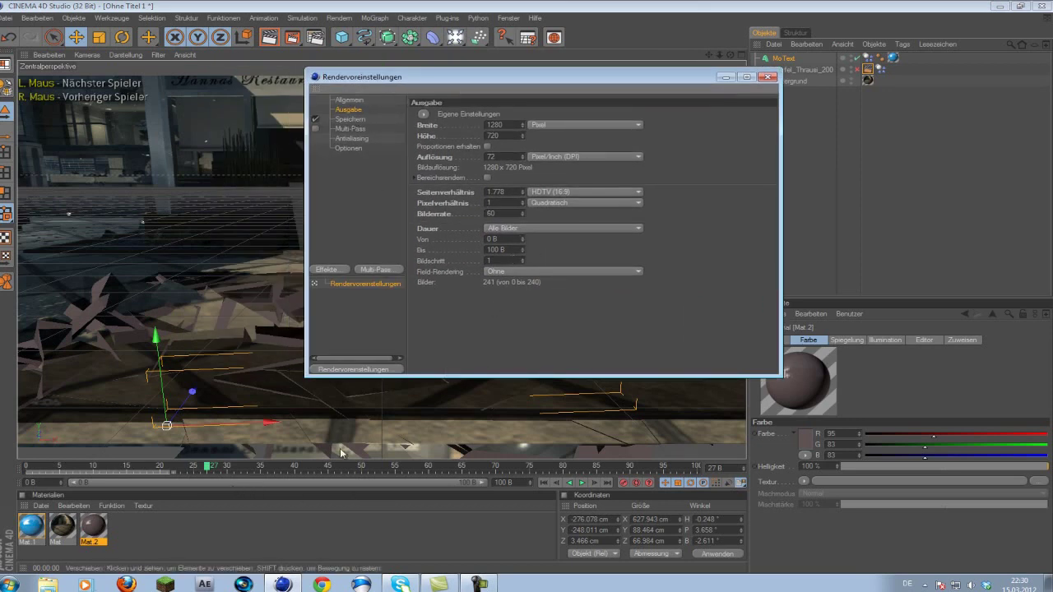
{"action": "left_click", "coordinate": [503, 249]}
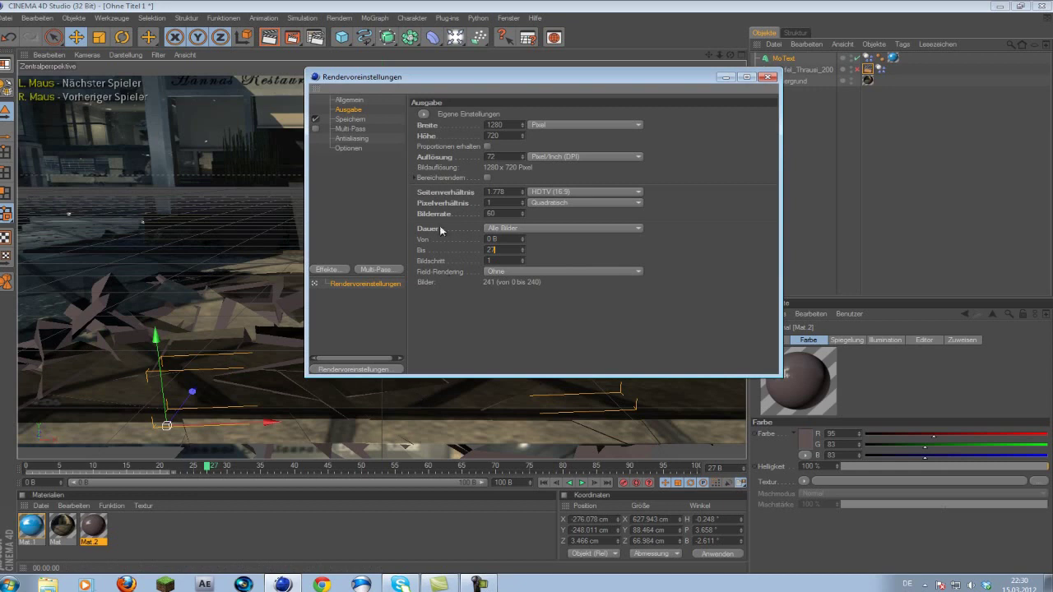
{"action": "left_click", "coordinate": [503, 213]}
{"action": "left_click", "coordinate": [766, 76]}
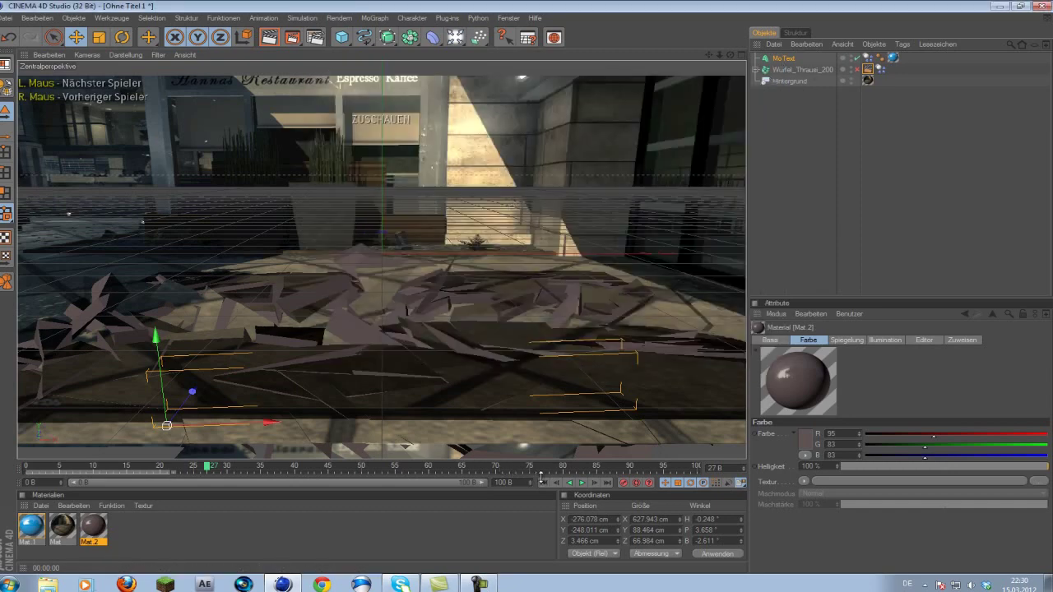
Play the animation, stop at frame 46, and test-render the current view.
{"action": "left_click", "coordinate": [582, 483]}
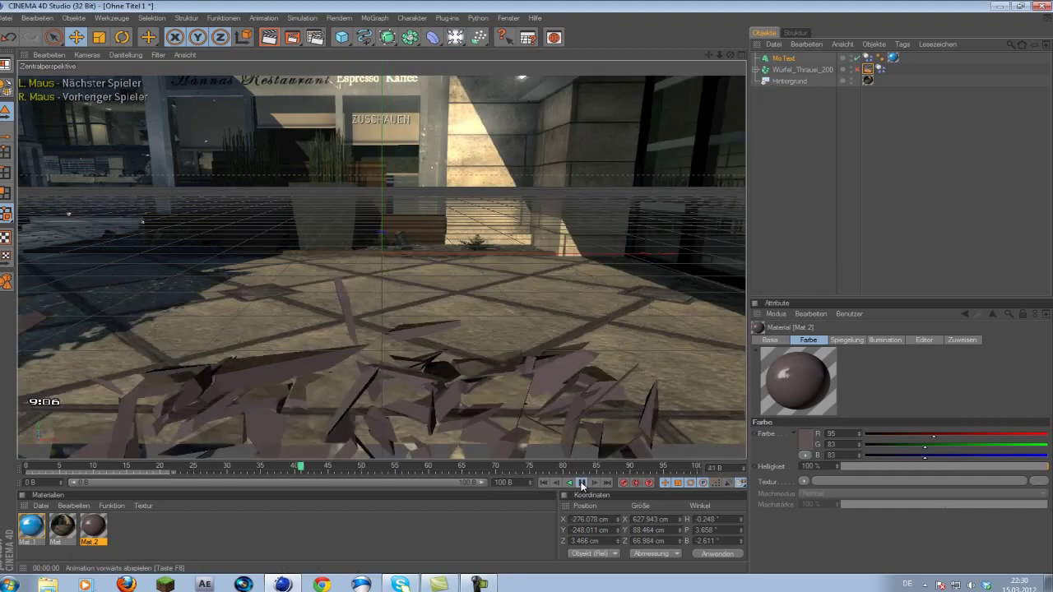
{"action": "left_click", "coordinate": [581, 483]}
{"action": "left_click", "coordinate": [271, 39]}
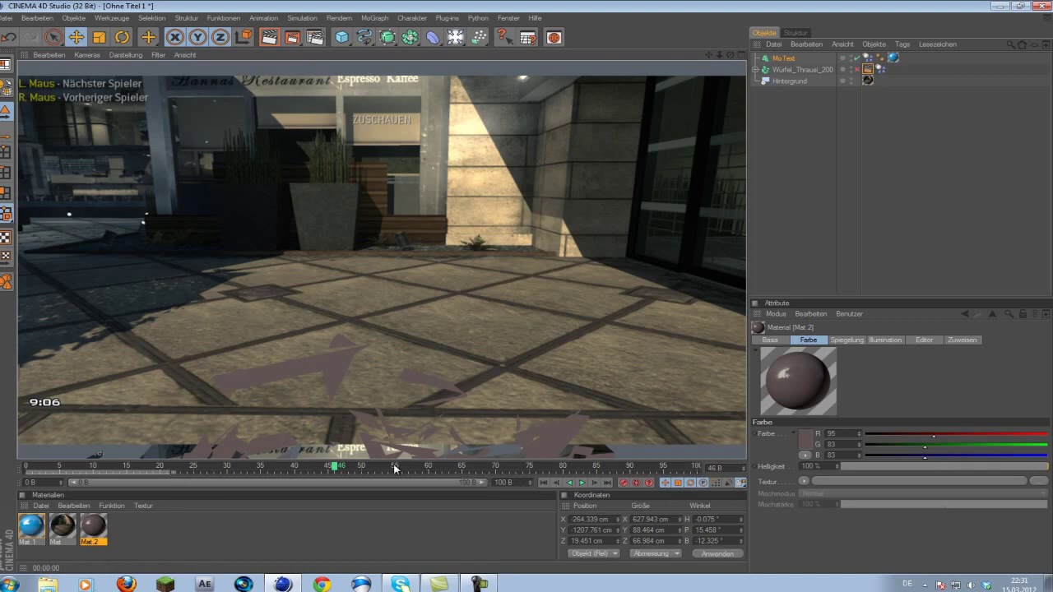
Replay the shattering from frame 0, then deselect the MoText object in the Objects panel.
{"action": "left_click_drag", "start_coordinate": [335, 469], "coordinate": [222, 486]}
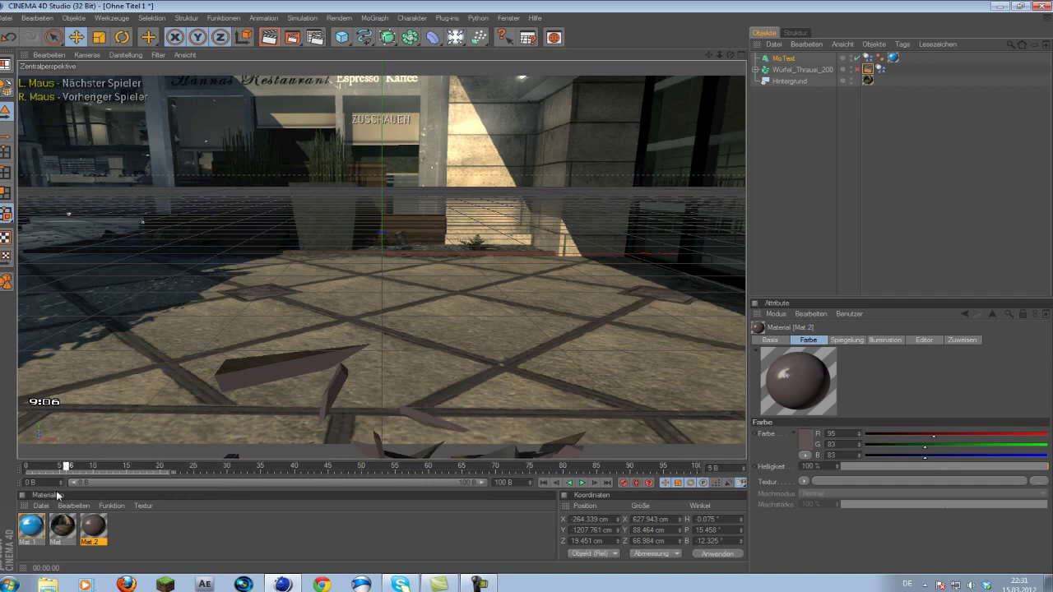
{"action": "left_click", "coordinate": [543, 482]}
{"action": "left_click", "coordinate": [582, 483]}
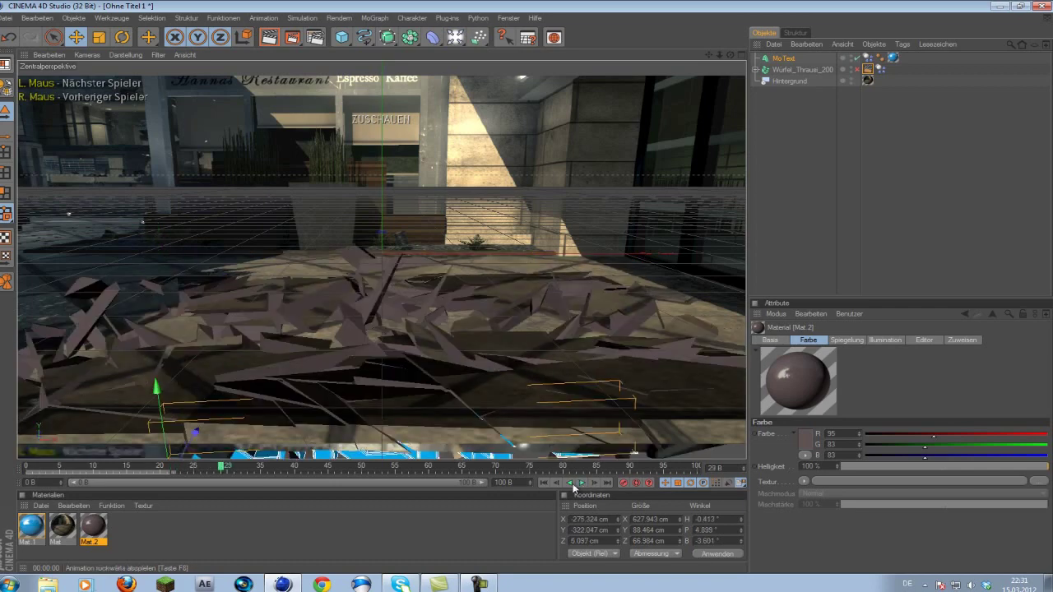
{"action": "left_click", "coordinate": [806, 123]}
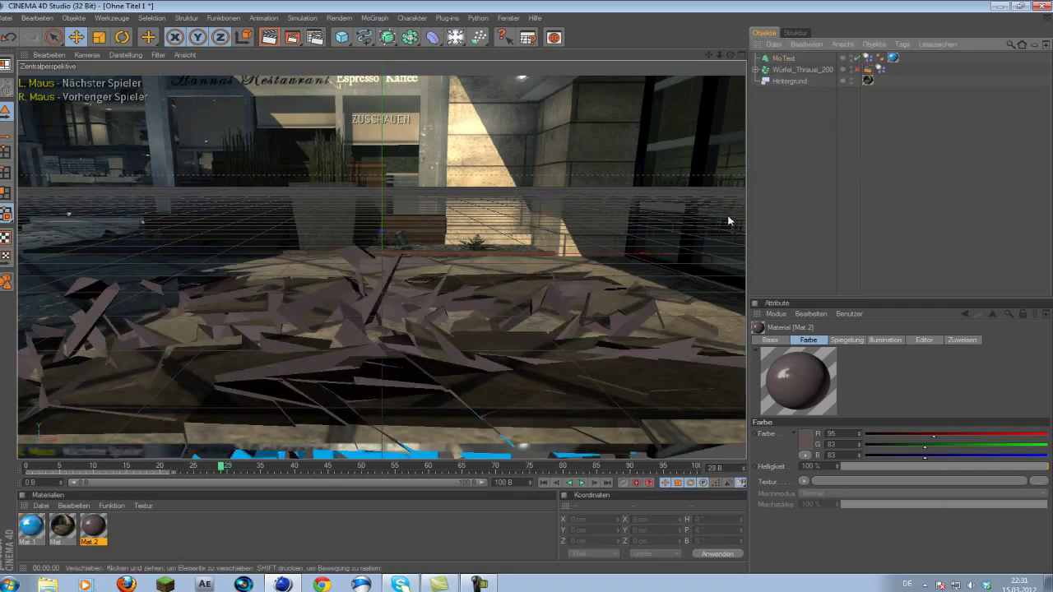
{"action": "left_click_drag", "start_coordinate": [801, 124], "coordinate": [885, 225]}
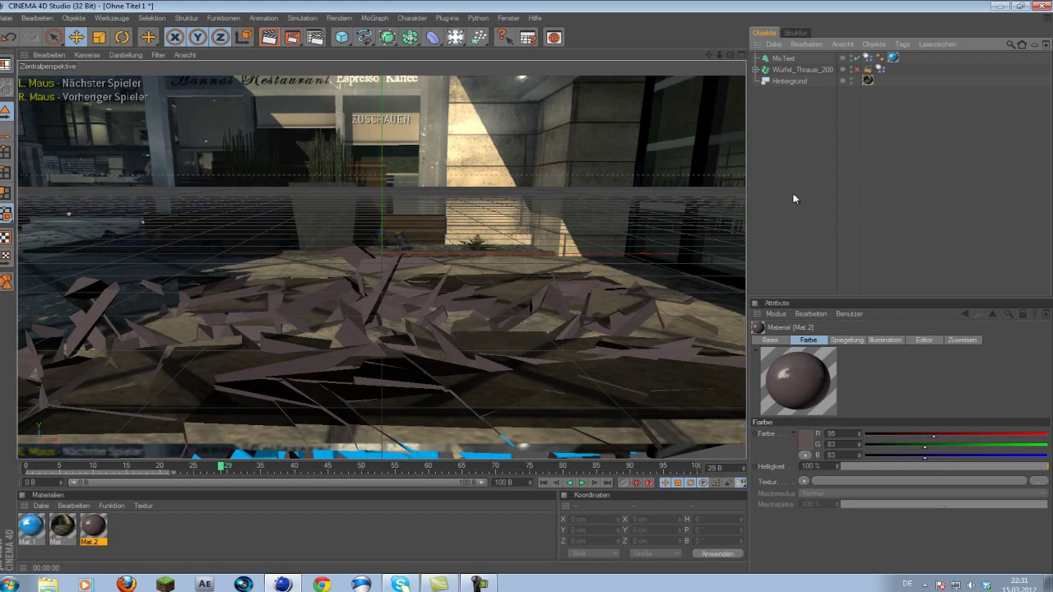